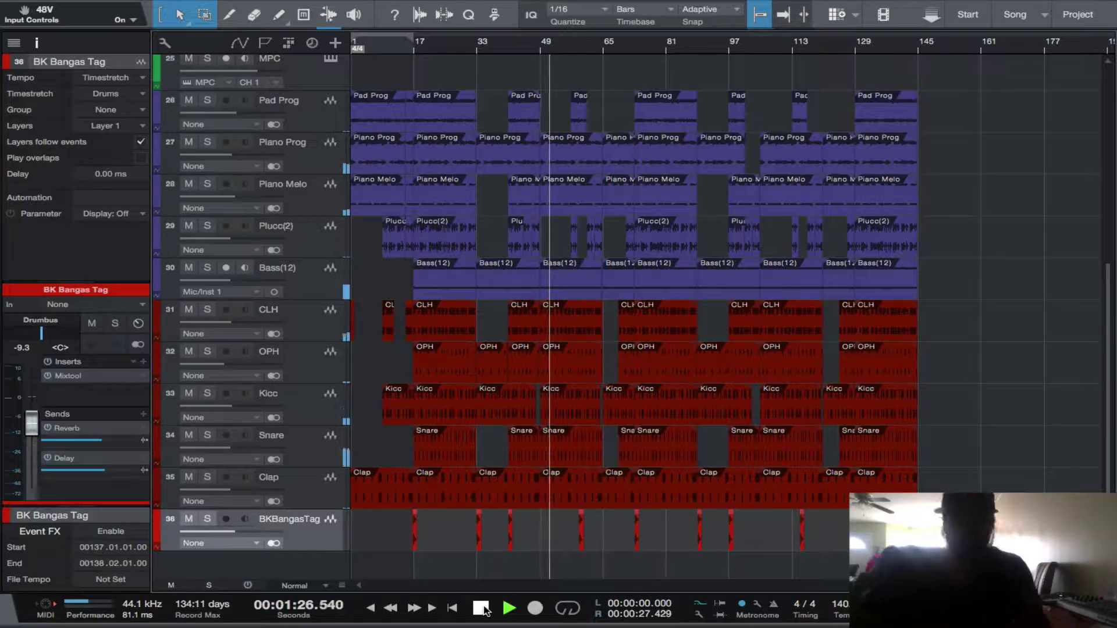
Stop the song's playback and show the file browser.
{"action": "left_click", "coordinate": [483, 608]}
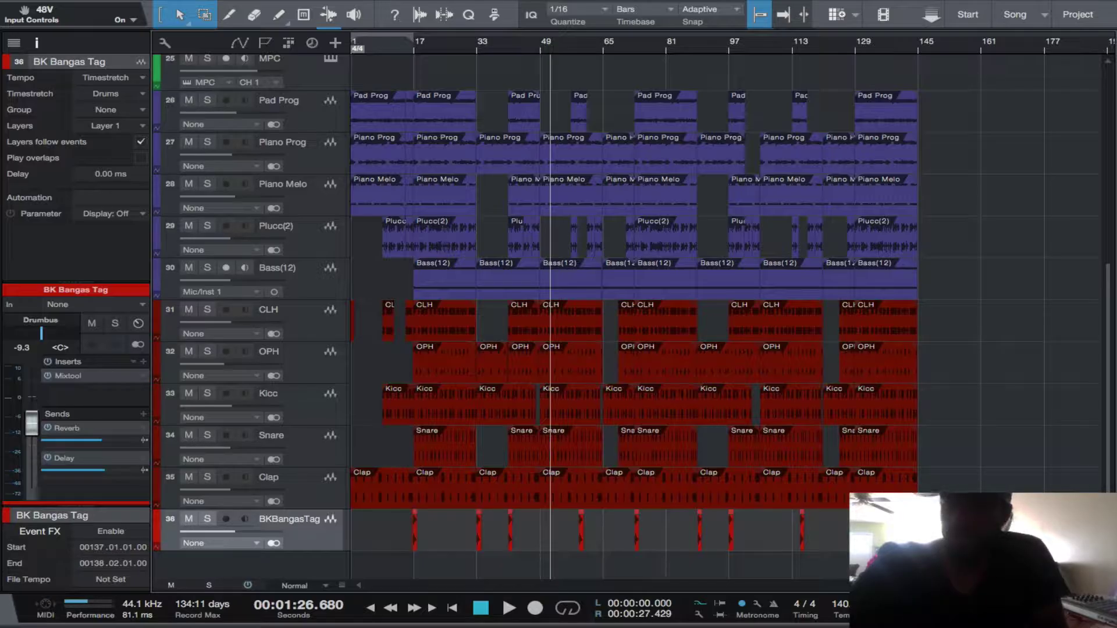
{"action": "key", "text": "F5"}
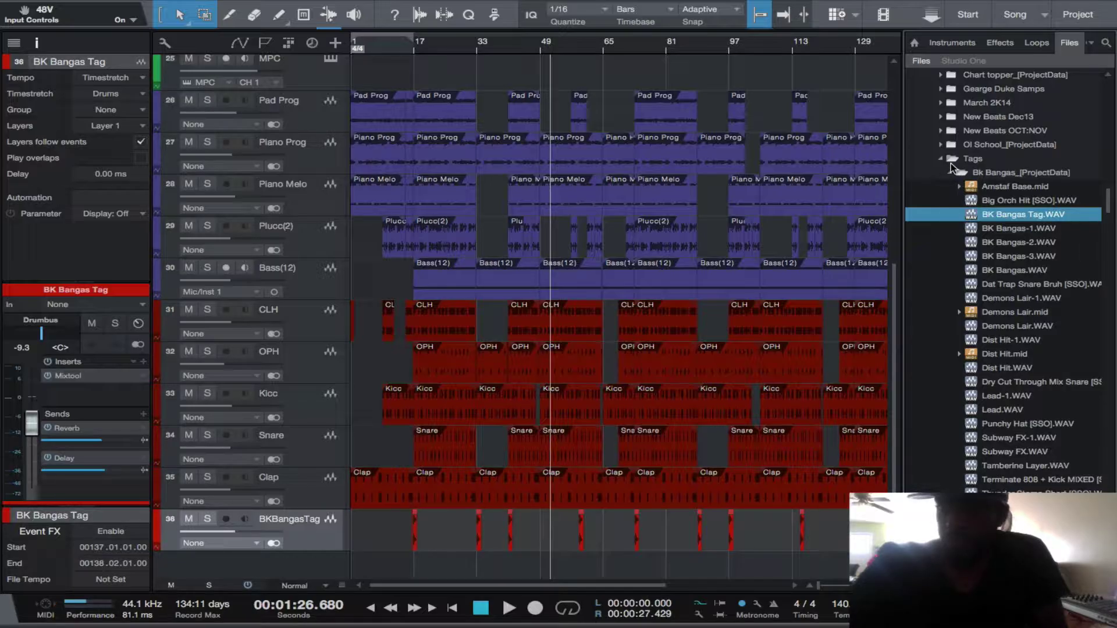
Find the Studio One Tuts.com folder in the file browser and expand its Bag Up Vol. 1 folder.
{"action": "scroll", "coordinate": [960, 300], "scroll_direction": "down", "scroll_amount": 10}
{"action": "scroll", "coordinate": [960, 300], "scroll_direction": "down", "scroll_amount": 12}
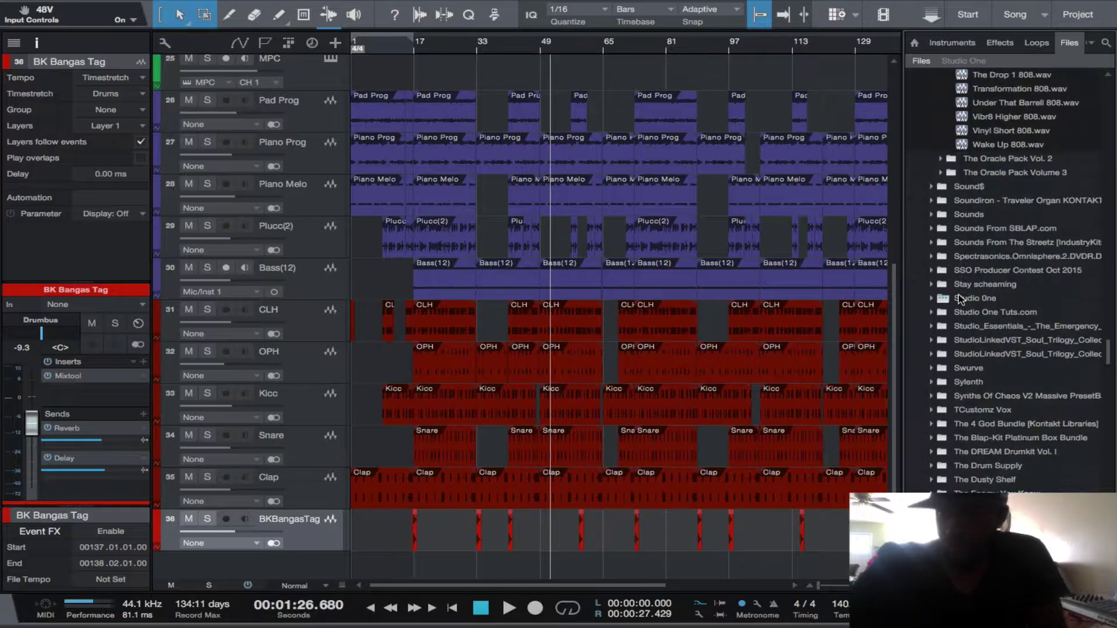
{"action": "scroll", "coordinate": [960, 299], "scroll_direction": "down", "scroll_amount": 15}
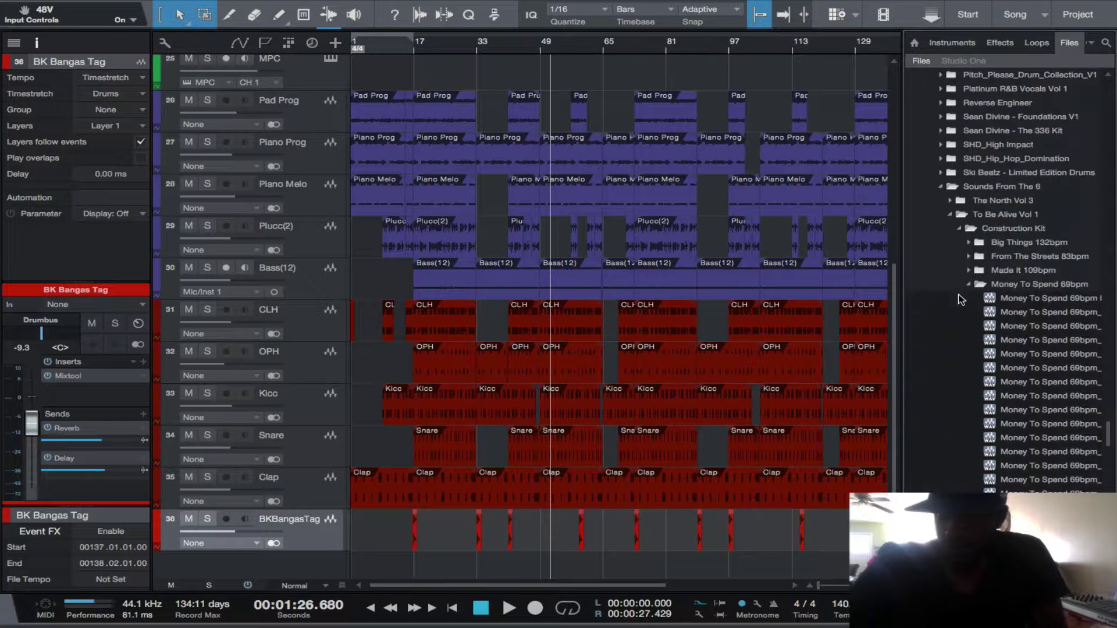
{"action": "scroll", "coordinate": [961, 300], "scroll_direction": "down", "scroll_amount": 1}
{"action": "scroll", "coordinate": [961, 294], "scroll_direction": "down", "scroll_amount": 15}
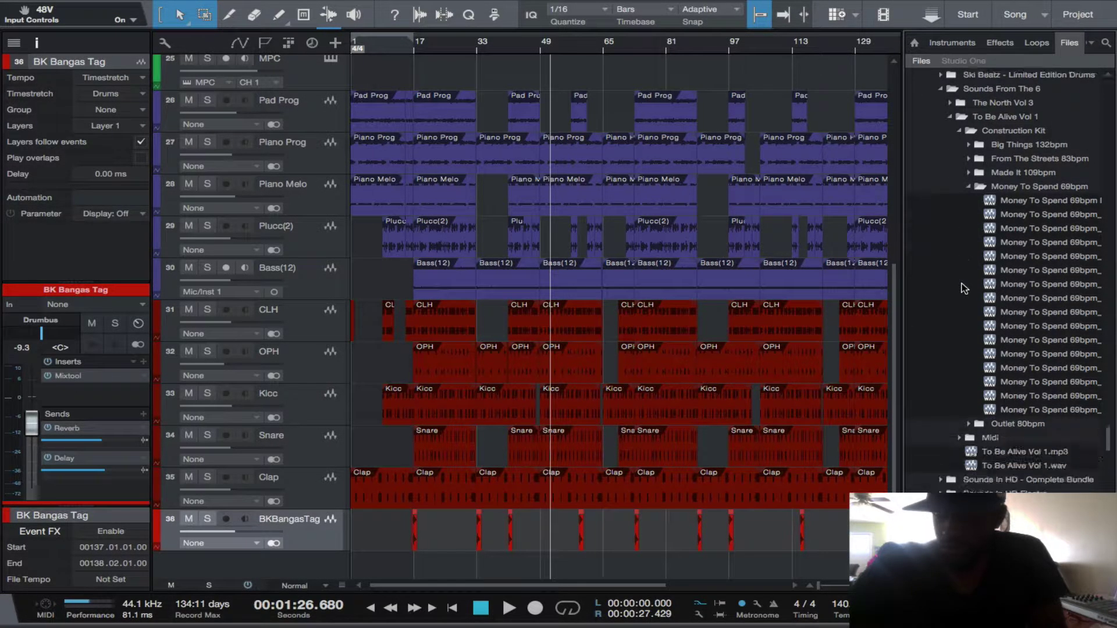
{"action": "scroll", "coordinate": [962, 288], "scroll_direction": "up", "scroll_amount": 15}
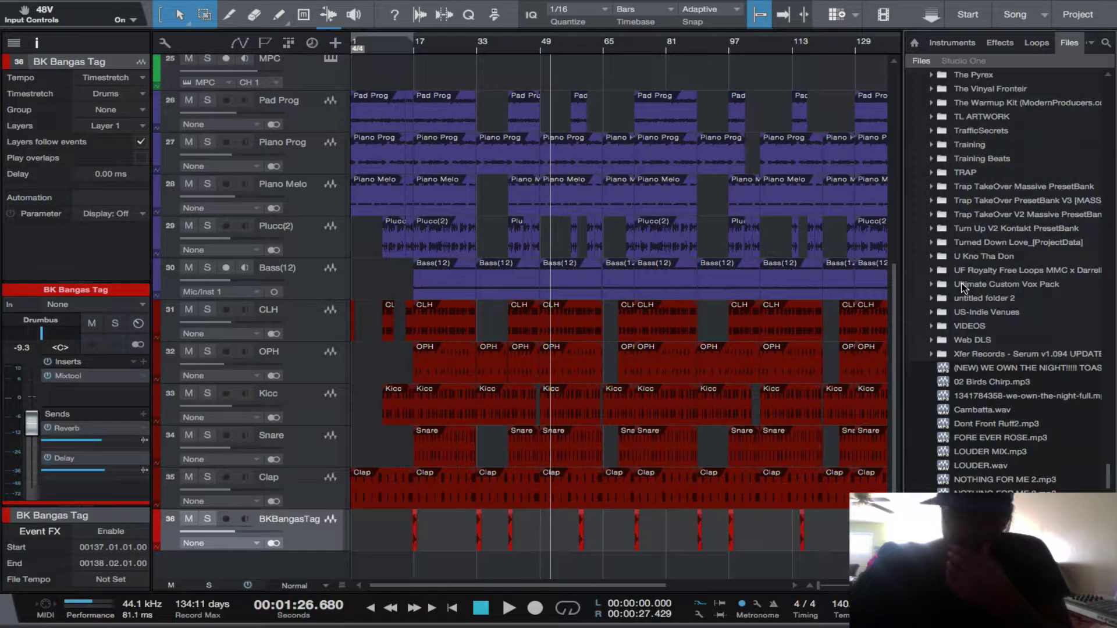
{"action": "scroll", "coordinate": [961, 287], "scroll_direction": "down", "scroll_amount": 5}
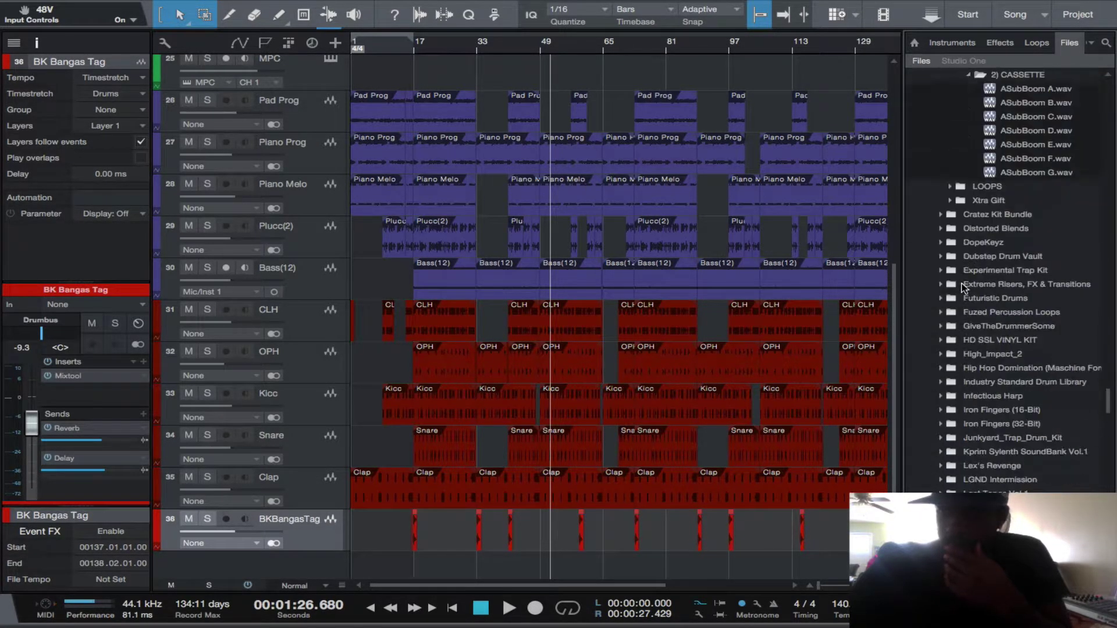
{"action": "scroll", "coordinate": [962, 287], "scroll_direction": "up", "scroll_amount": 15}
{"action": "scroll", "coordinate": [964, 288], "scroll_direction": "down", "scroll_amount": 15}
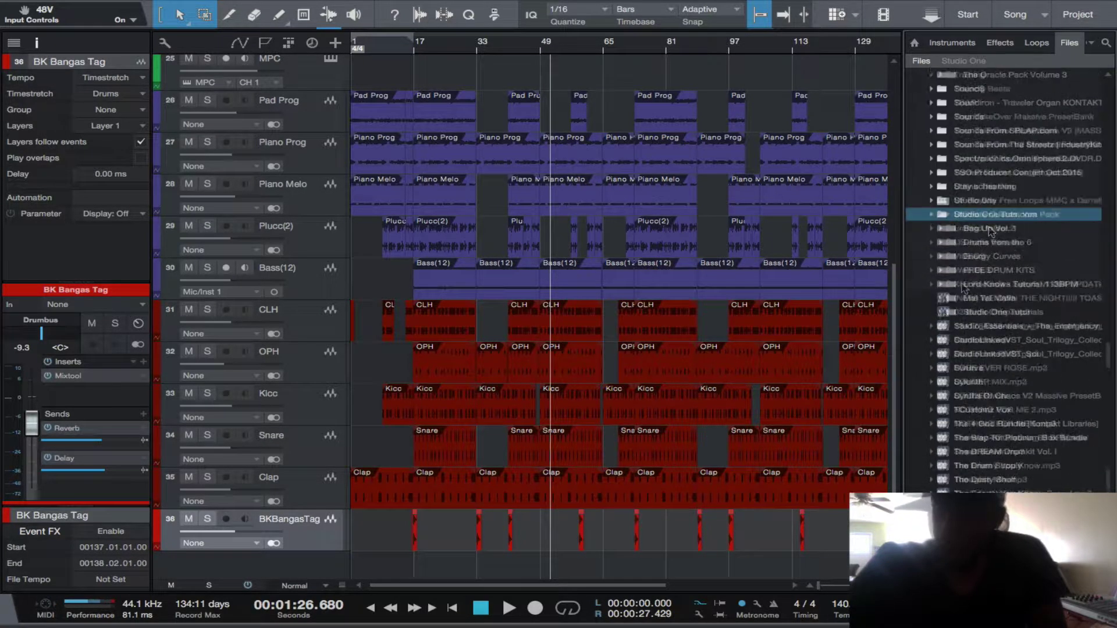
{"action": "double_click", "coordinate": [989, 230]}
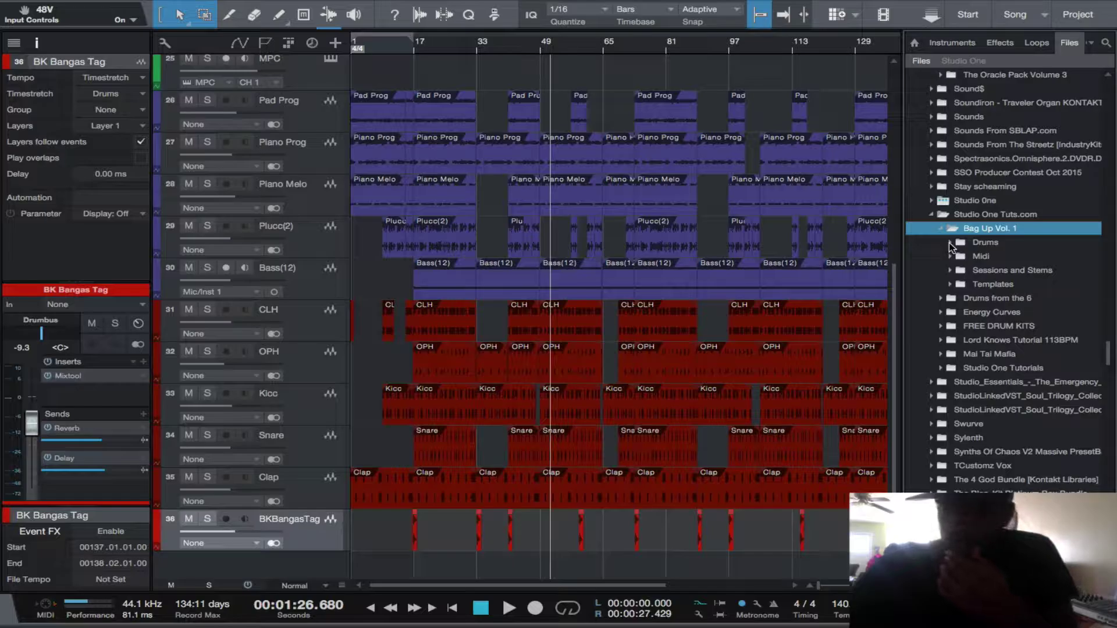
Look through the contents of the Drums, Midi, Sessions and Stems, and Templates folders in Bag Up Vol. 1.
{"action": "left_click", "coordinate": [951, 243]}
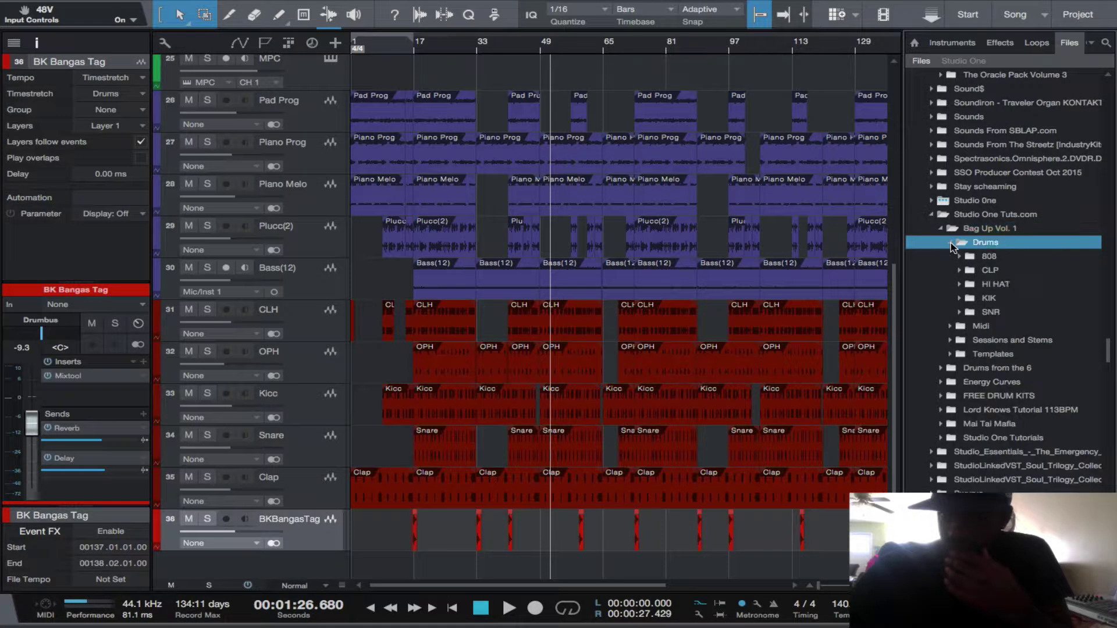
{"action": "left_click", "coordinate": [951, 243]}
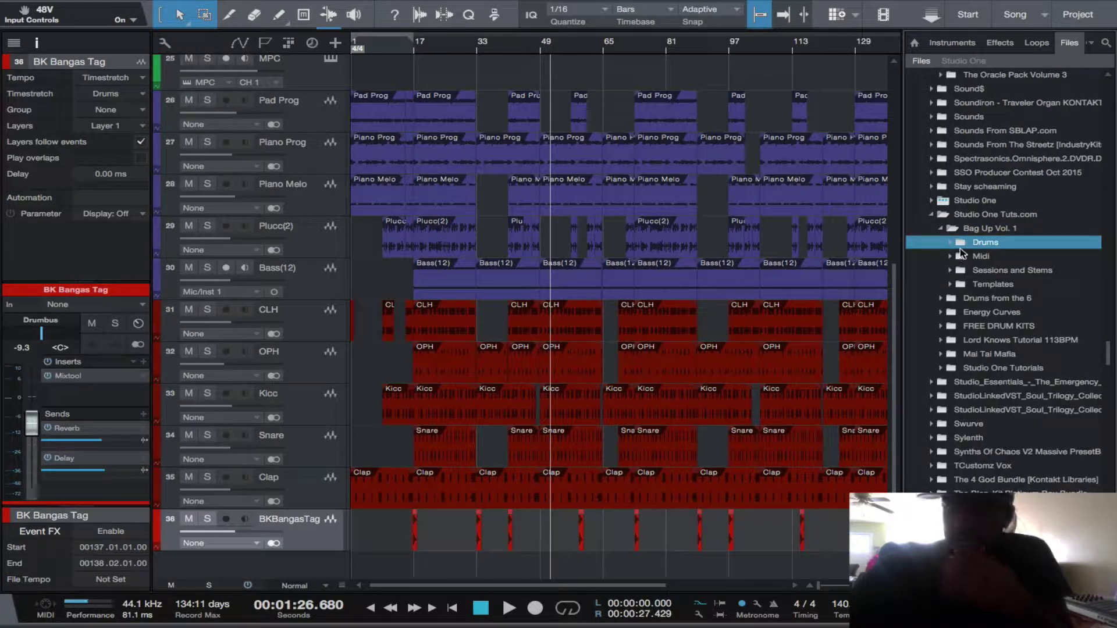
{"action": "left_click", "coordinate": [951, 257]}
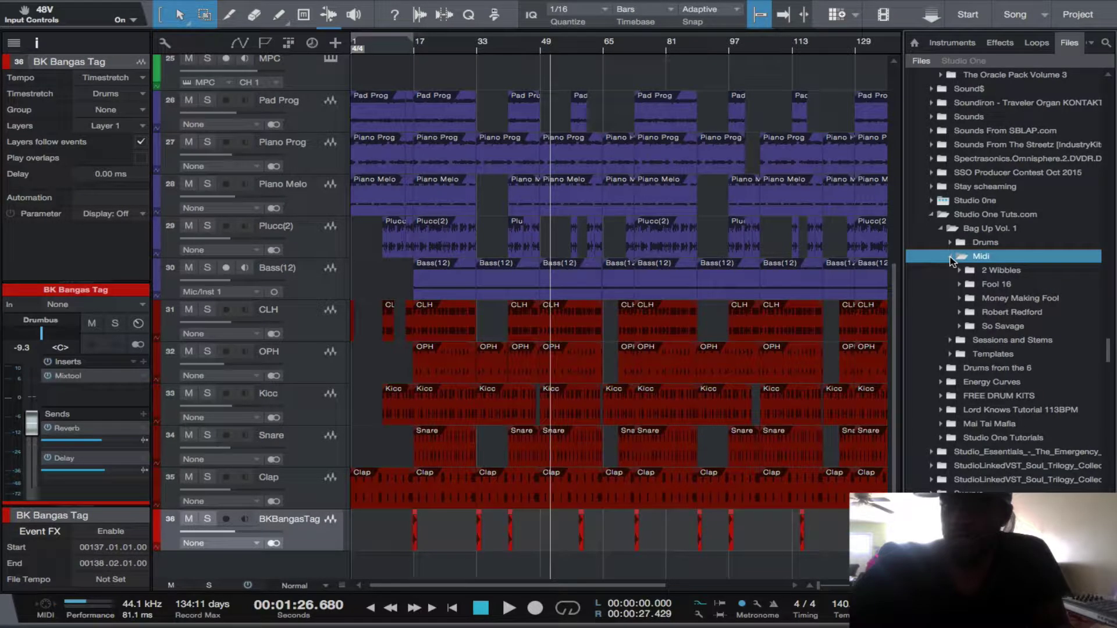
{"action": "left_click", "coordinate": [951, 257]}
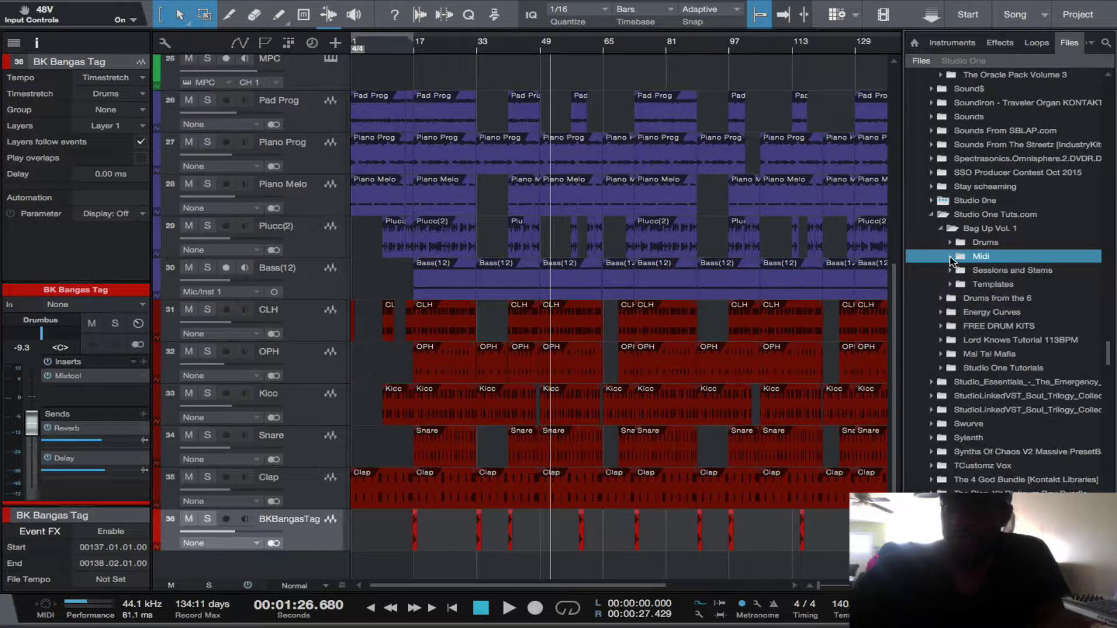
{"action": "left_click", "coordinate": [951, 271]}
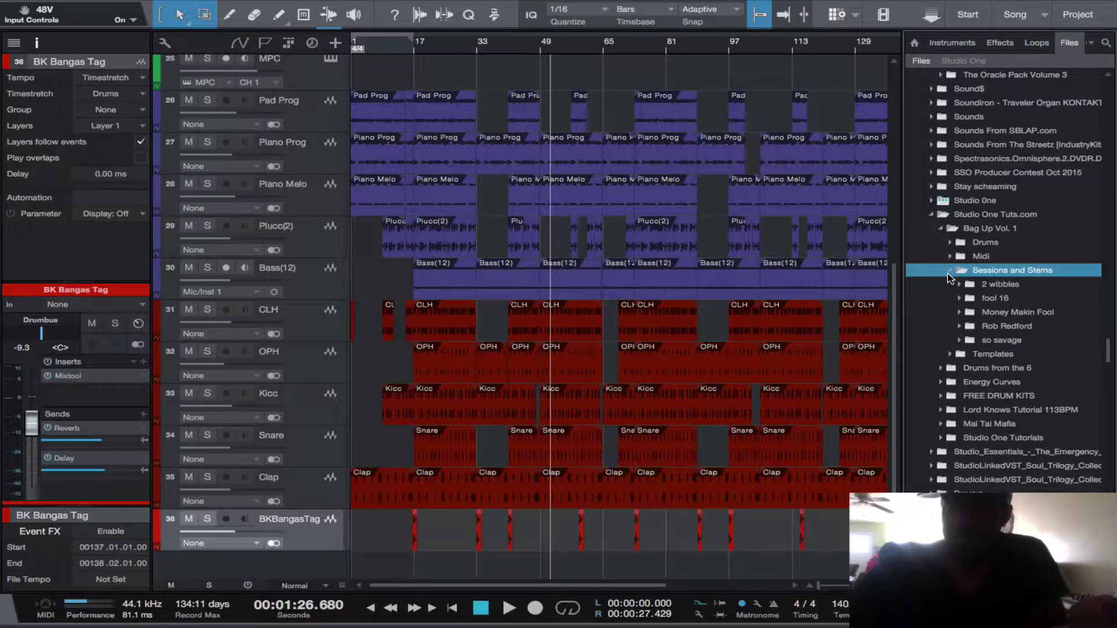
{"action": "left_click", "coordinate": [950, 272]}
{"action": "left_click", "coordinate": [952, 285]}
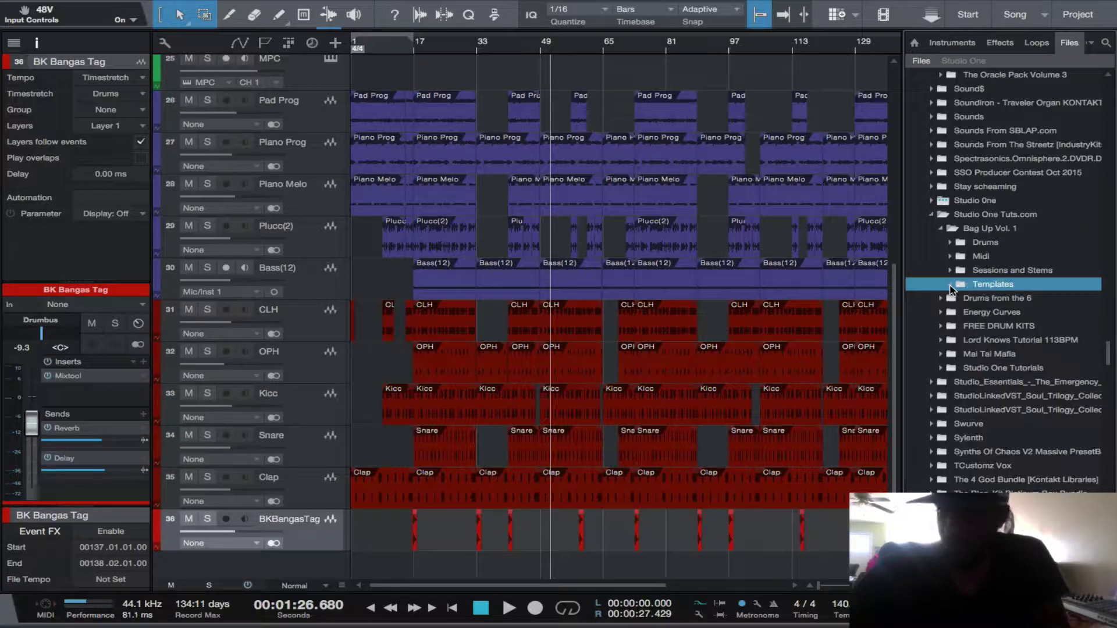
Expand the 808 folder inside Drums and audition the samples from 808 01 to 808 06.
{"action": "left_click", "coordinate": [951, 243]}
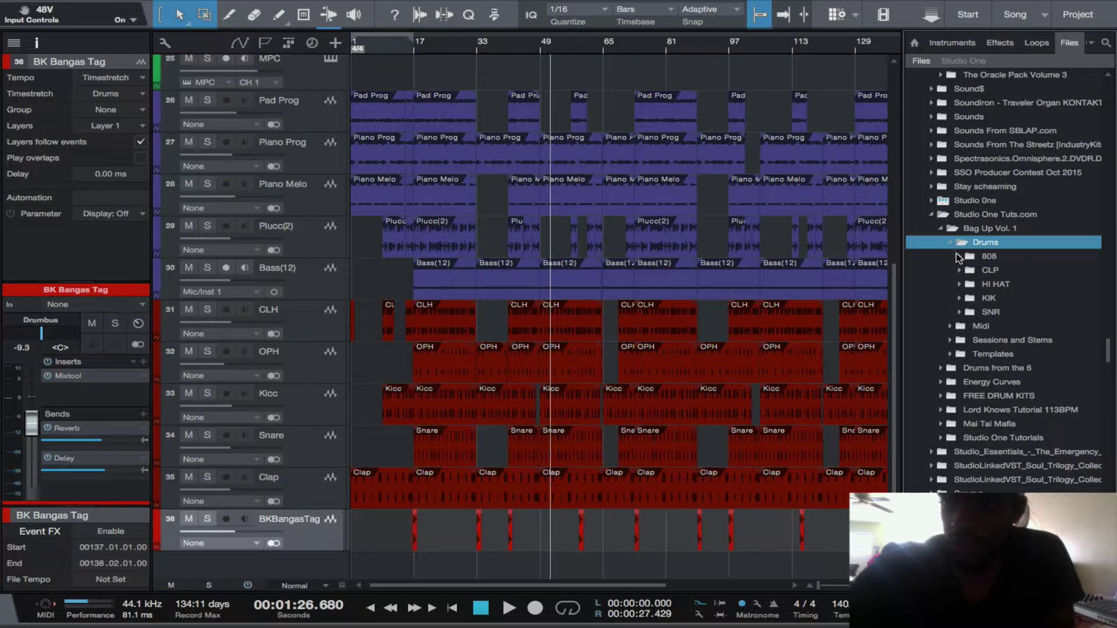
{"action": "left_click", "coordinate": [960, 256]}
{"action": "left_click", "coordinate": [982, 272]}
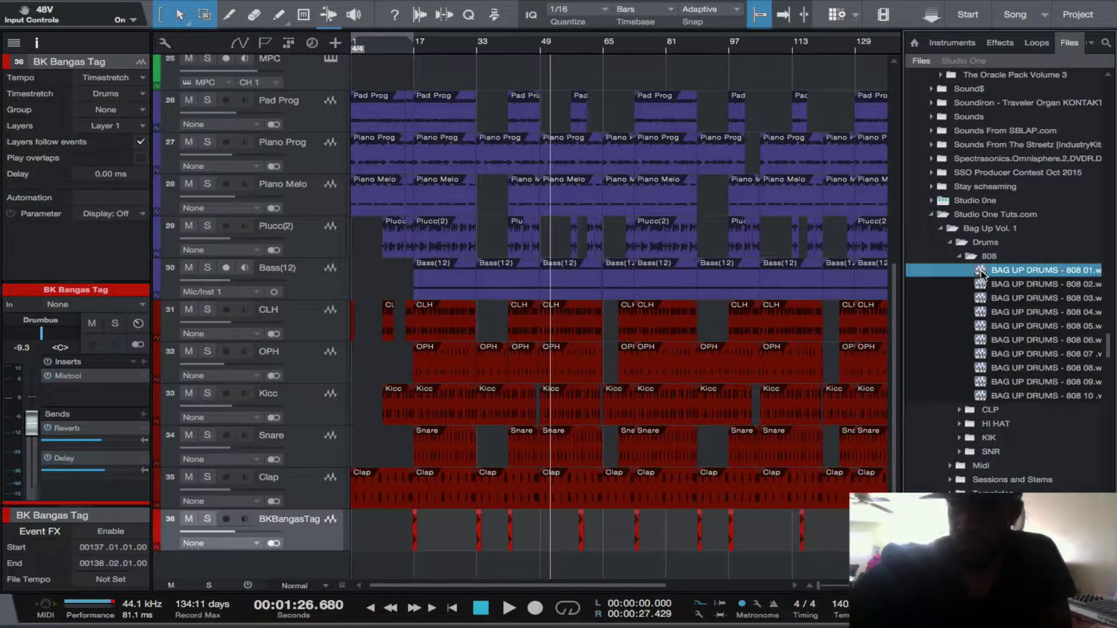
{"action": "key", "text": "Down"}
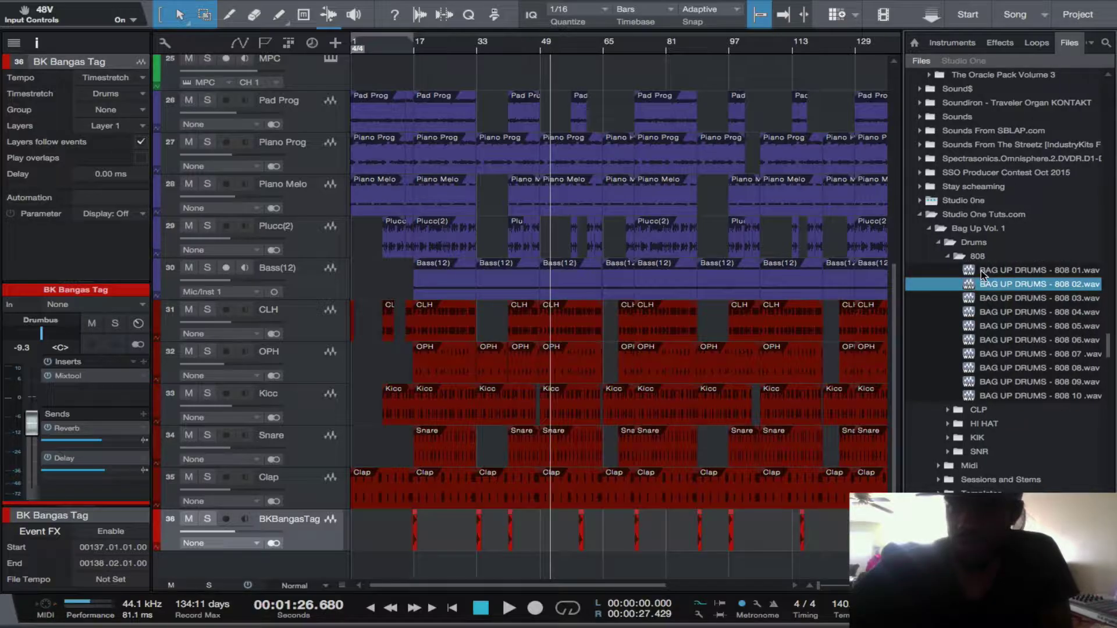
{"action": "key", "text": "Up"}
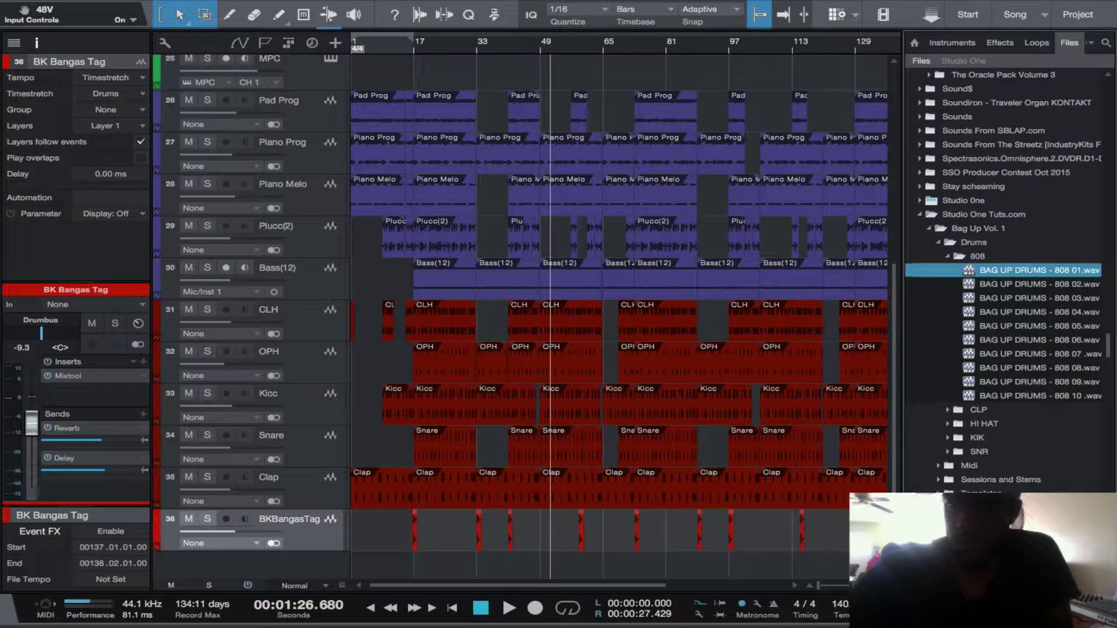
{"action": "key", "text": "Down"}
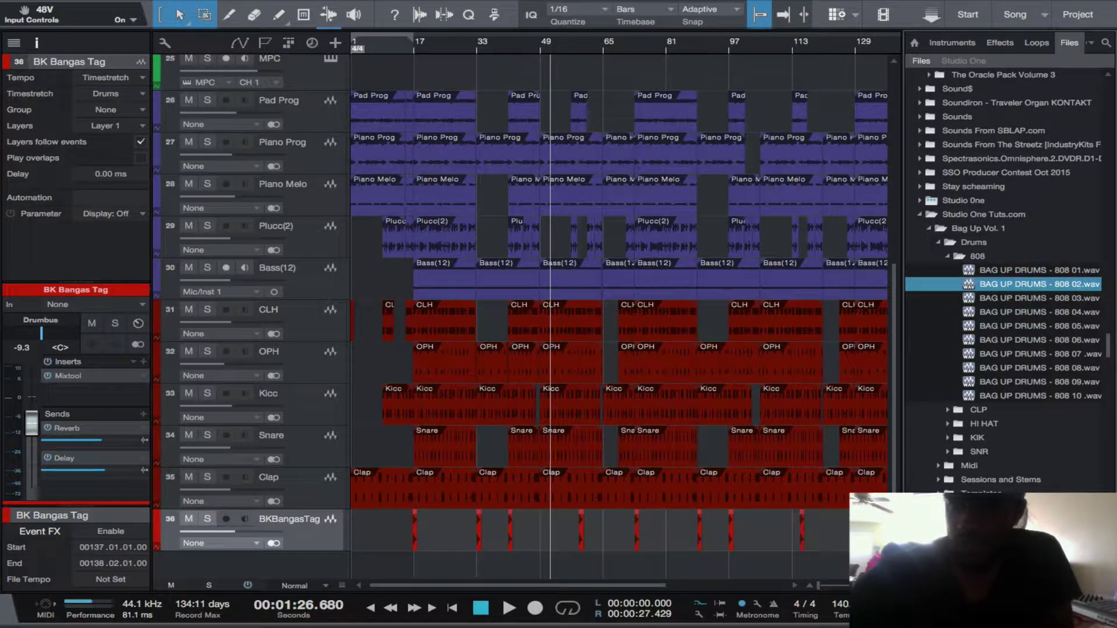
{"action": "key", "text": "Down"}
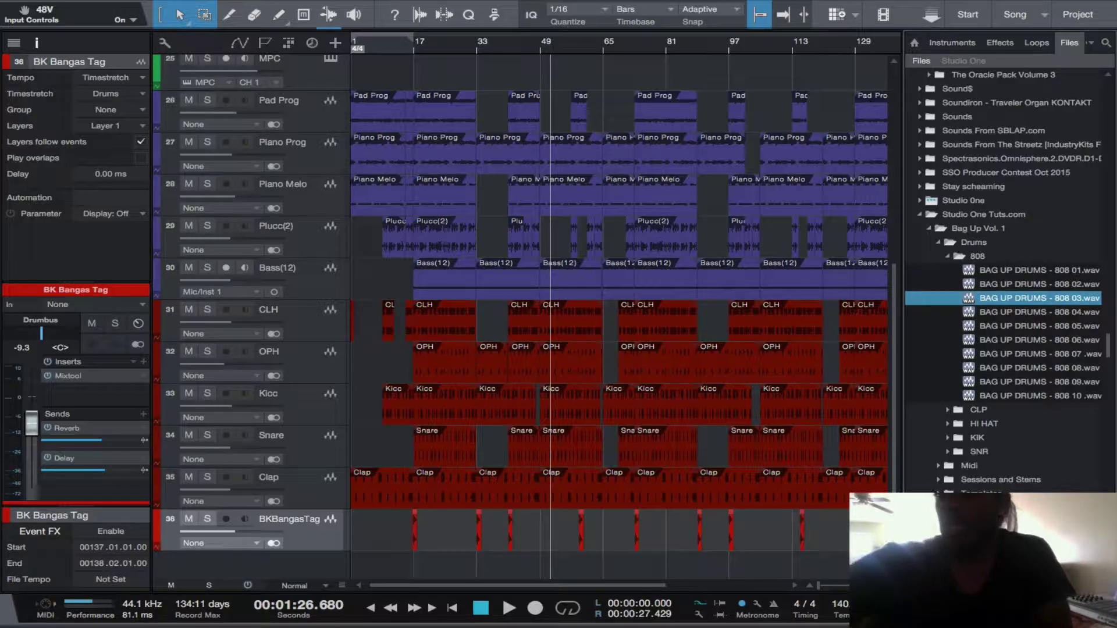
{"action": "key", "text": "Down"}
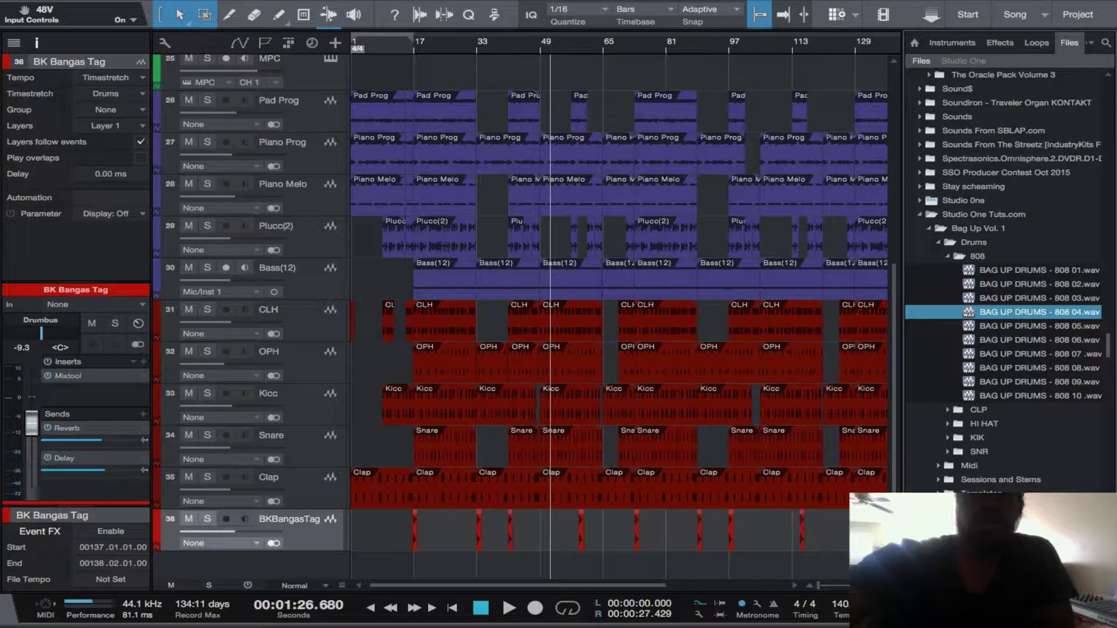
{"action": "key", "text": "Down"}
{"action": "key", "text": "Down"}
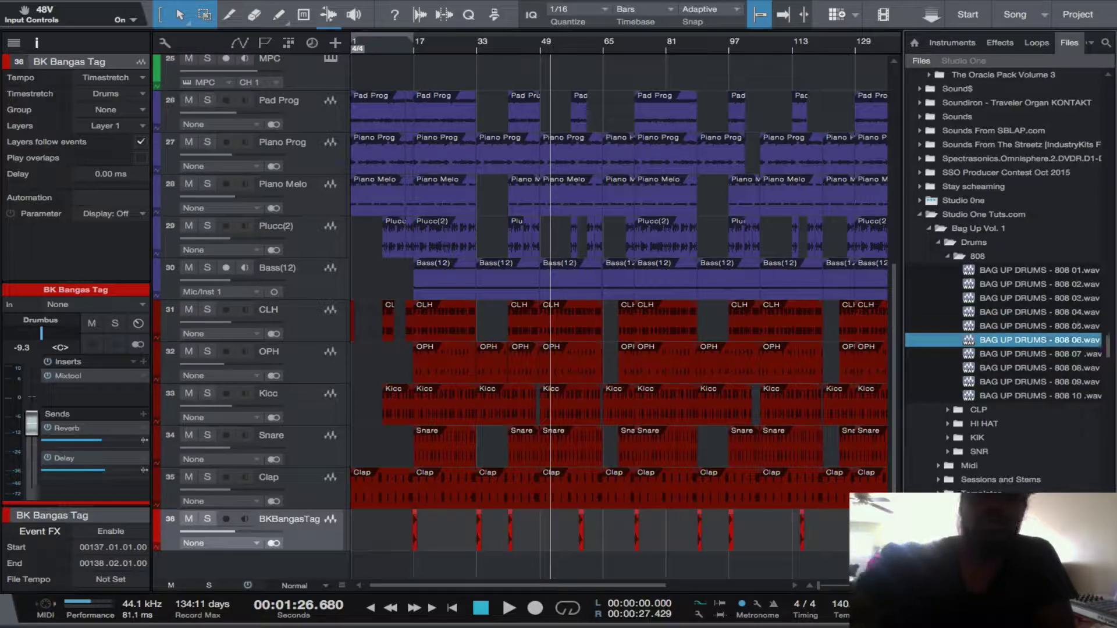
Audition clap samples in the CLP folder of Drums, then collapse the folder.
{"action": "key", "text": "Down"}
{"action": "key", "text": "Down"}
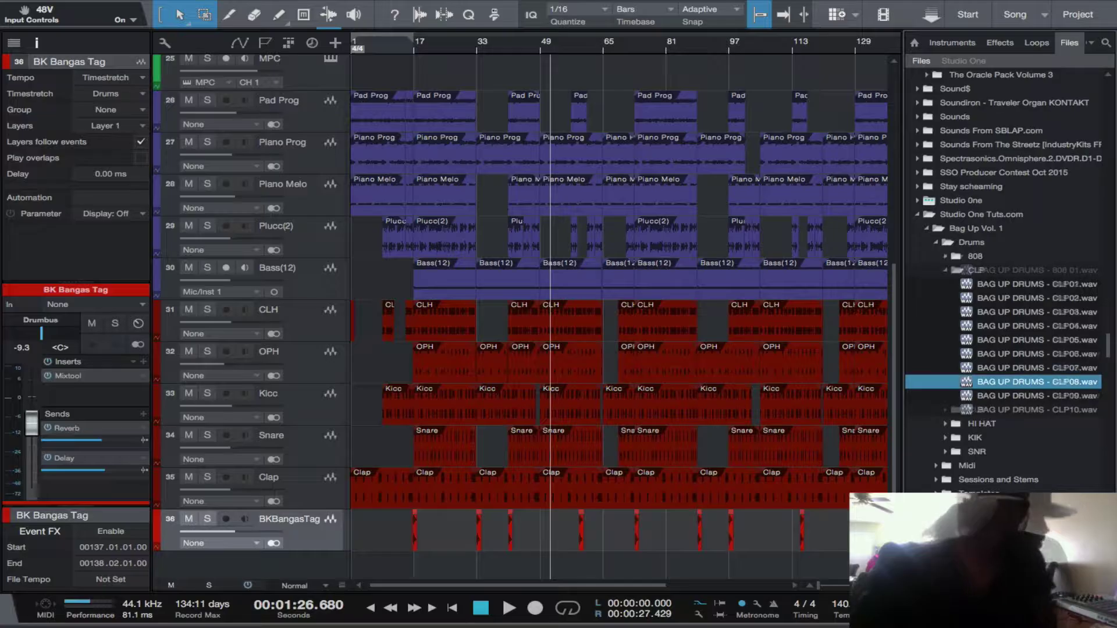
{"action": "key", "text": "Down"}
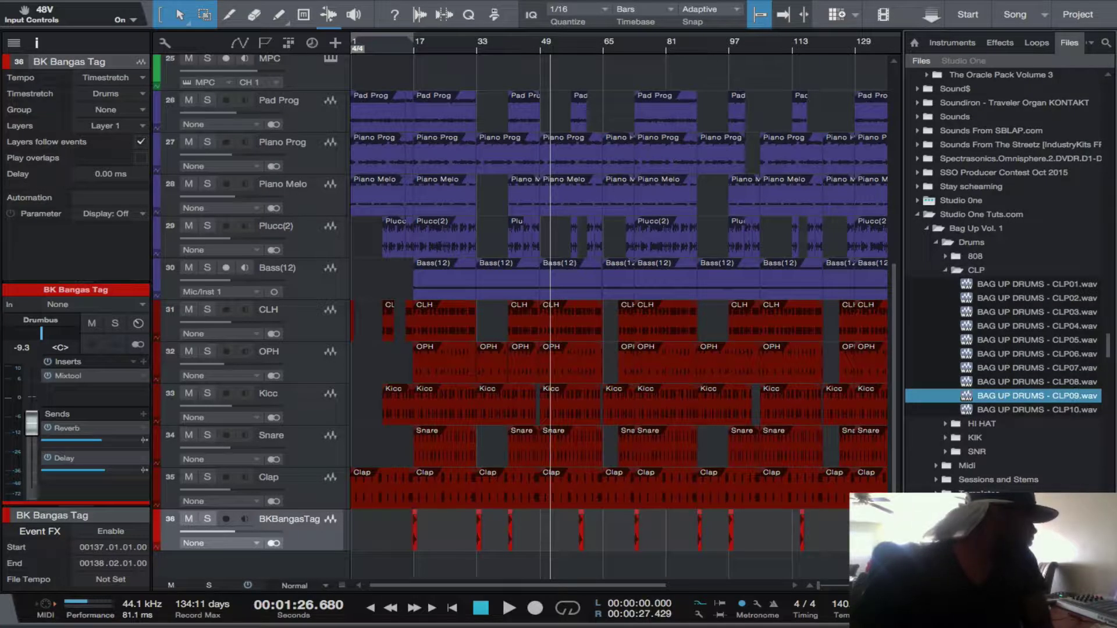
{"action": "key", "text": "Up"}
{"action": "key", "text": "Up"}
{"action": "key", "text": "Up"}
{"action": "key", "text": "Up"}
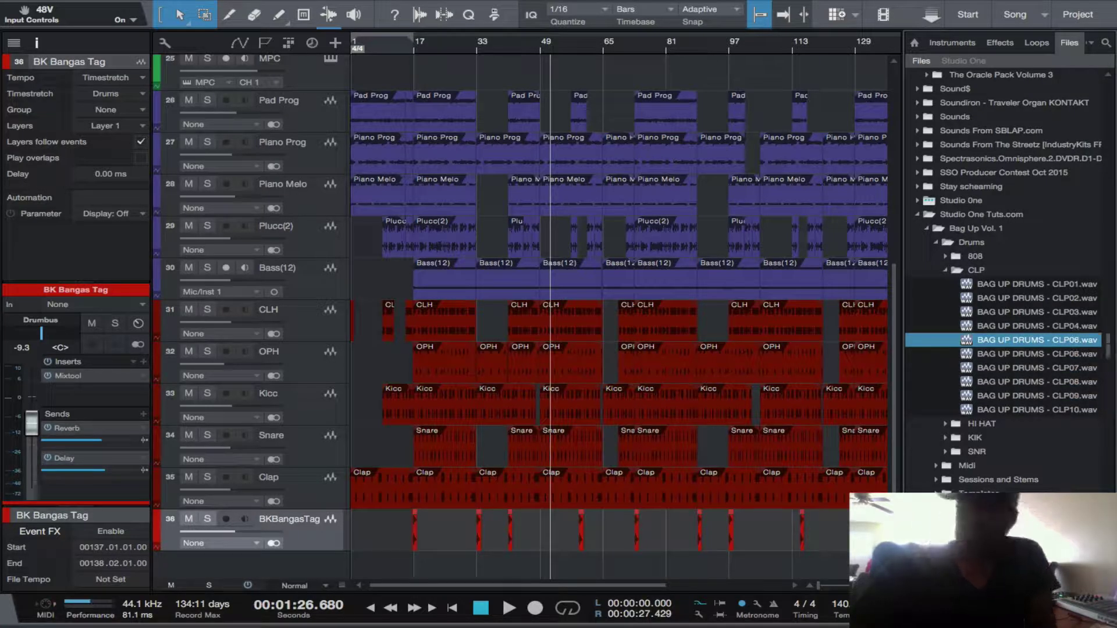
{"action": "key", "text": "Left"}
{"action": "key", "text": "Left"}
Expand the HI HAT folder, audition its closed hi-hat samples, and collapse the folder.
{"action": "key", "text": "Down"}
{"action": "key", "text": "Right"}
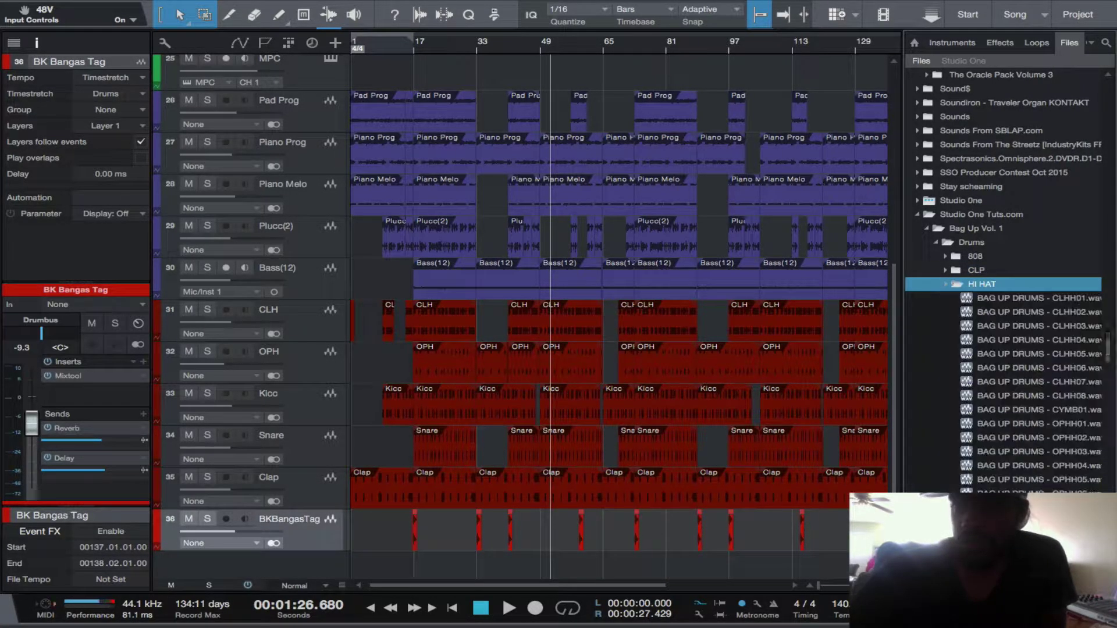
{"action": "key", "text": "Down"}
{"action": "key", "text": "Down"}
{"action": "key", "text": "Down"}
{"action": "key", "text": "Down"}
{"action": "key", "text": "Down"}
{"action": "key", "text": "Down"}
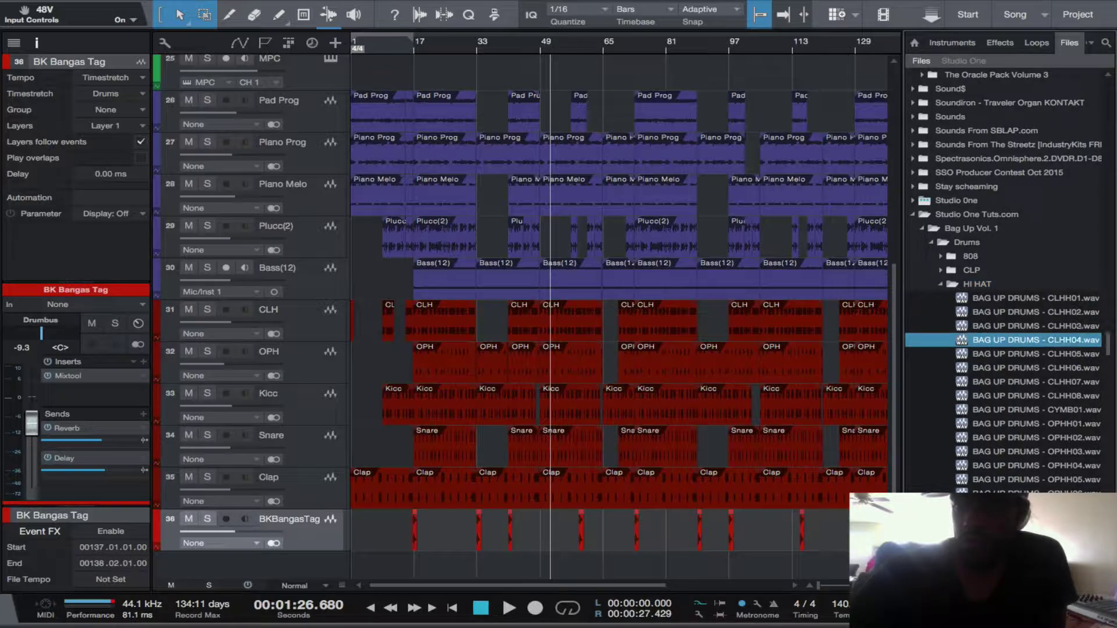
{"action": "key", "text": "Left"}
{"action": "key", "text": "Left"}
Expand the SNR folder, audition the snare samples through SNR12, and collapse the folder.
{"action": "key", "text": "Down"}
{"action": "key", "text": "Down"}
{"action": "key", "text": "Right"}
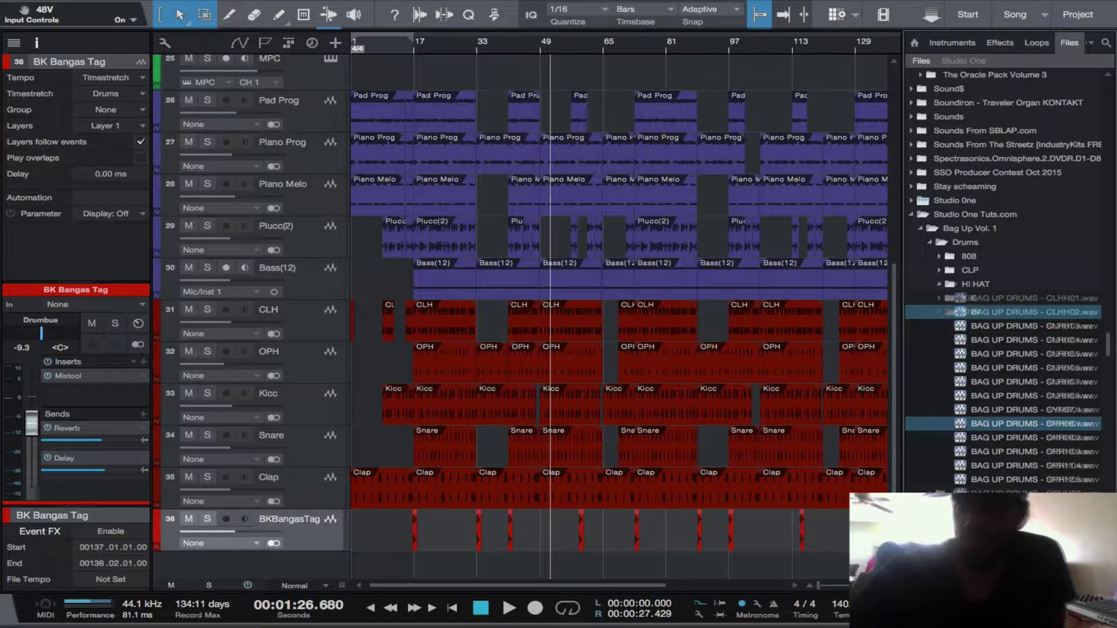
{"action": "key", "text": "Down"}
{"action": "key", "text": "Down"}
{"action": "key", "text": "Down"}
{"action": "key", "text": "Down"}
{"action": "key", "text": "Down"}
{"action": "key", "text": "Down"}
{"action": "key", "text": "Down"}
{"action": "key", "text": "Down"}
{"action": "key", "text": "Down"}
{"action": "key", "text": "Down"}
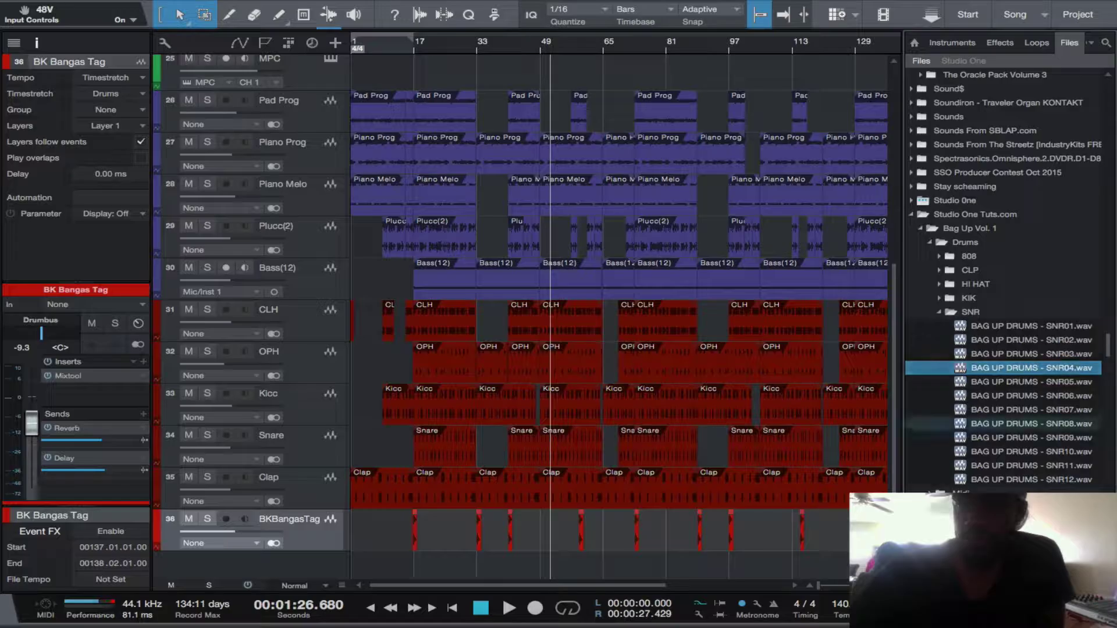
{"action": "key", "text": "Down"}
{"action": "key", "text": "Down"}
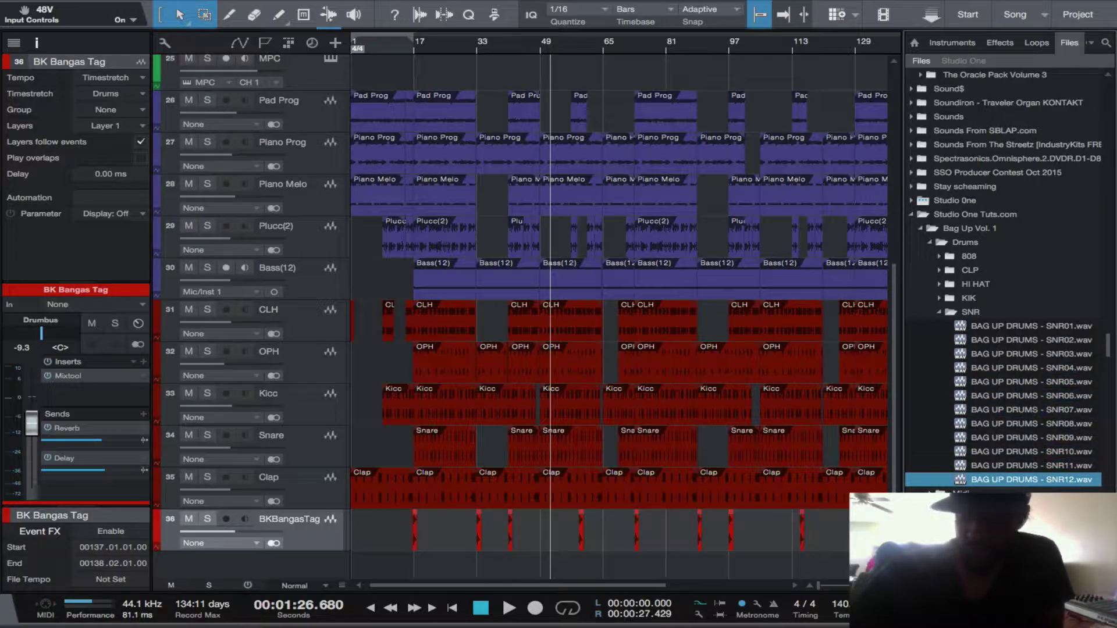
{"action": "key", "text": "Up"}
{"action": "key", "text": "Up"}
{"action": "key", "text": "Up"}
{"action": "key", "text": "Up"}
{"action": "key", "text": "Up"}
{"action": "key", "text": "Left"}
{"action": "key", "text": "Left"}
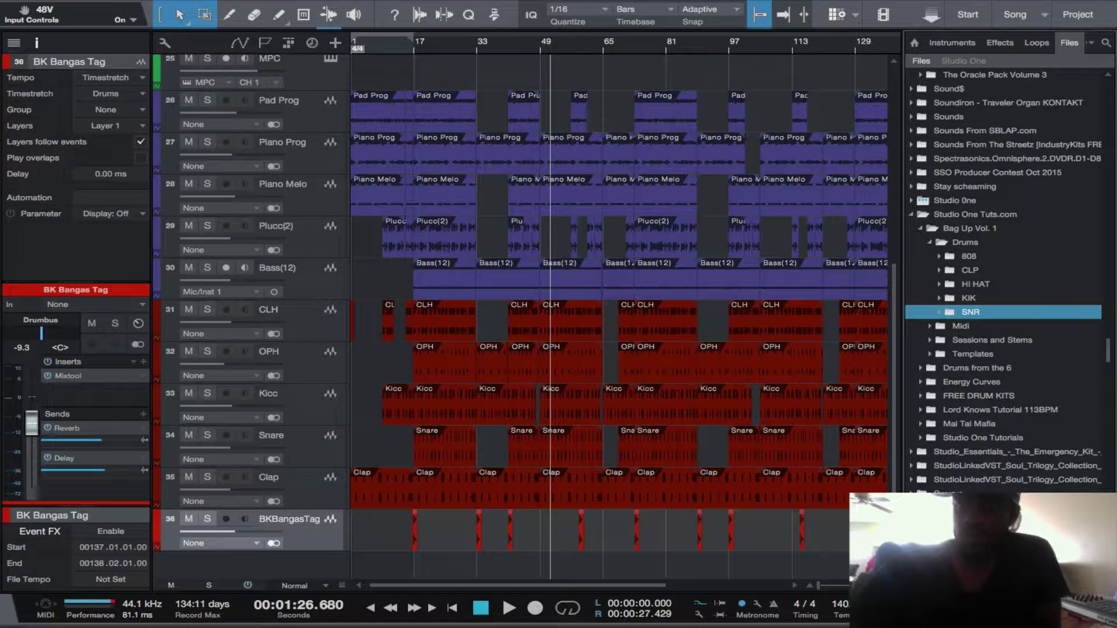
Expand the KIK folder, audition its first kick samples starting with KIK01, and collapse the folder.
{"action": "key", "text": "Up"}
{"action": "key", "text": "Right"}
{"action": "key", "text": "Down"}
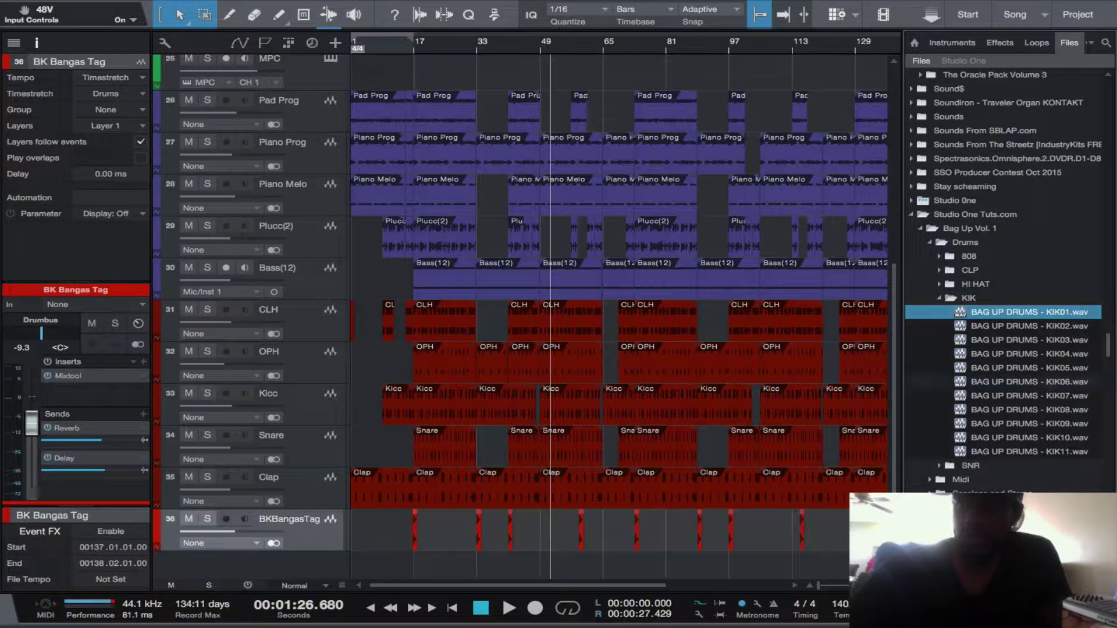
{"action": "key", "text": "Down"}
{"action": "key", "text": "Up"}
{"action": "key", "text": "Up"}
{"action": "key", "text": "Left"}
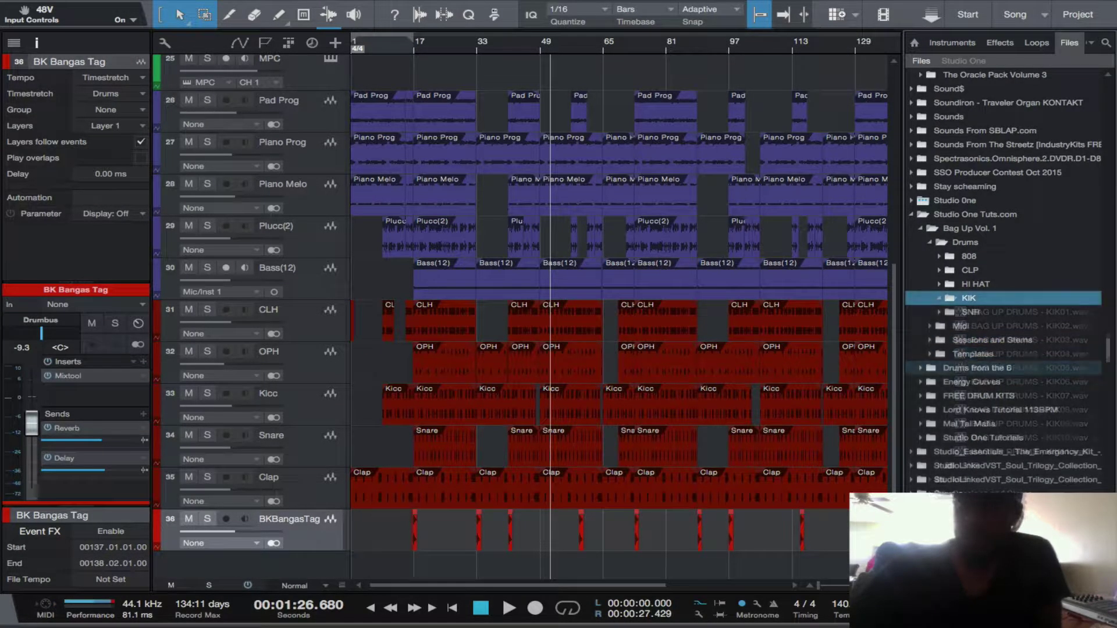
Return the file browser selection to the Bag Up Vol. 1 folder.
{"action": "key", "text": "Up"}
{"action": "key", "text": "Up"}
{"action": "key", "text": "Up"}
{"action": "key", "text": "Up"}
{"action": "key", "text": "Up"}
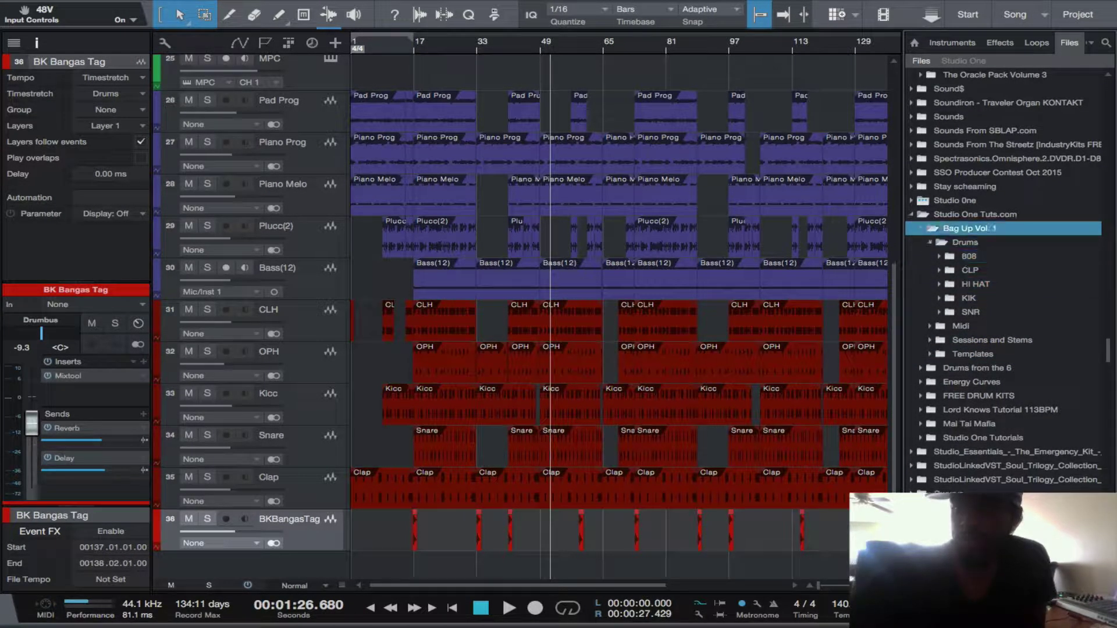
Collapse the Bag Up Vol. 1 folder and its parent folder Studio One Tuts.com in the file browser.
{"action": "key", "text": "Left"}
{"action": "key", "text": "Up"}
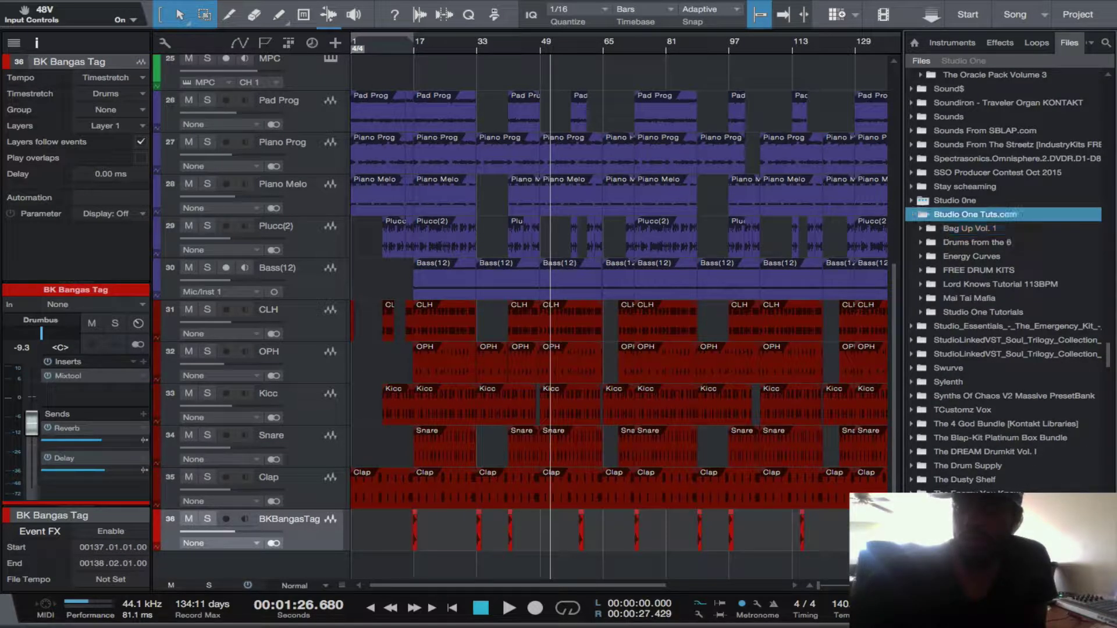
{"action": "key", "text": "Left"}
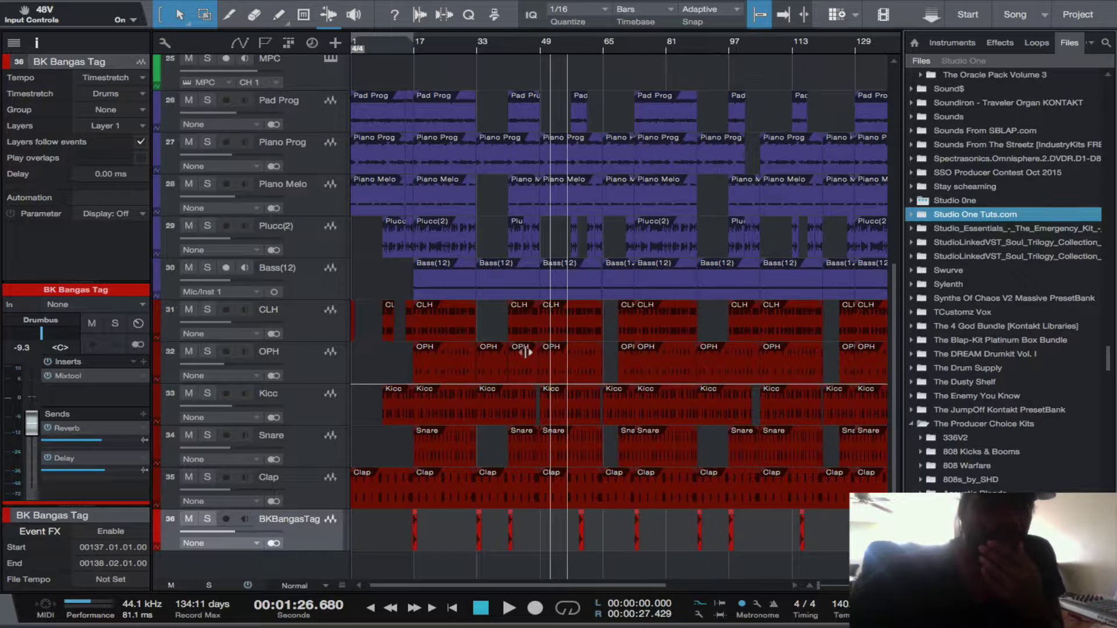
Open the MPC instrument from its track and load the recent project Keep Up.xpj, retrying the Nexus eLicenser check.
{"action": "scroll", "coordinate": [379, 148], "scroll_direction": "up", "scroll_amount": 4}
{"action": "left_click", "coordinate": [332, 203]}
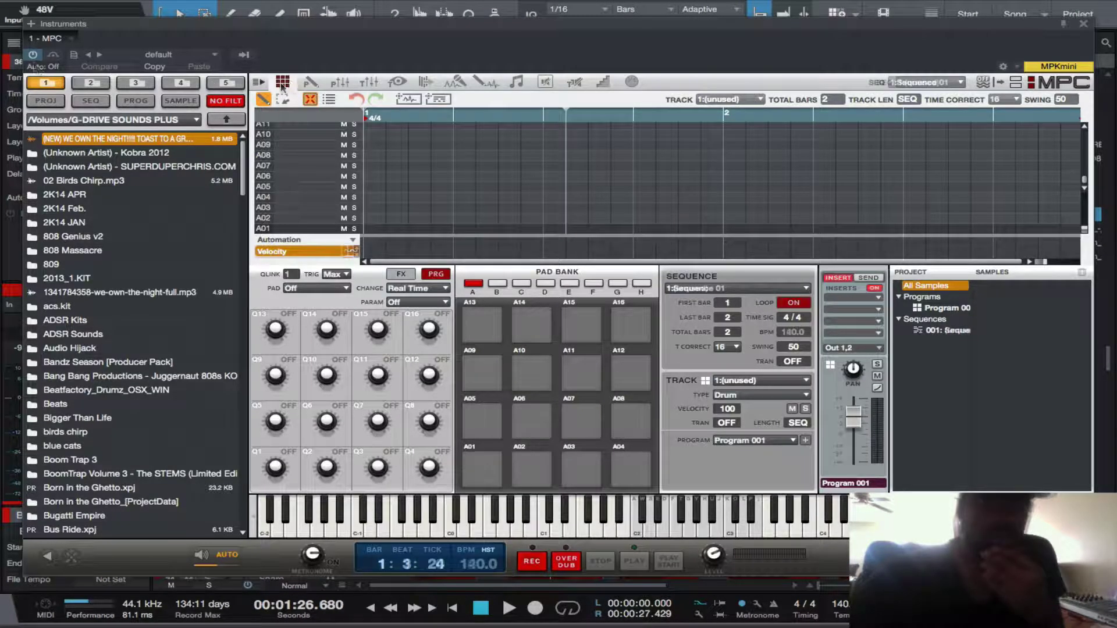
{"action": "left_click", "coordinate": [282, 84]}
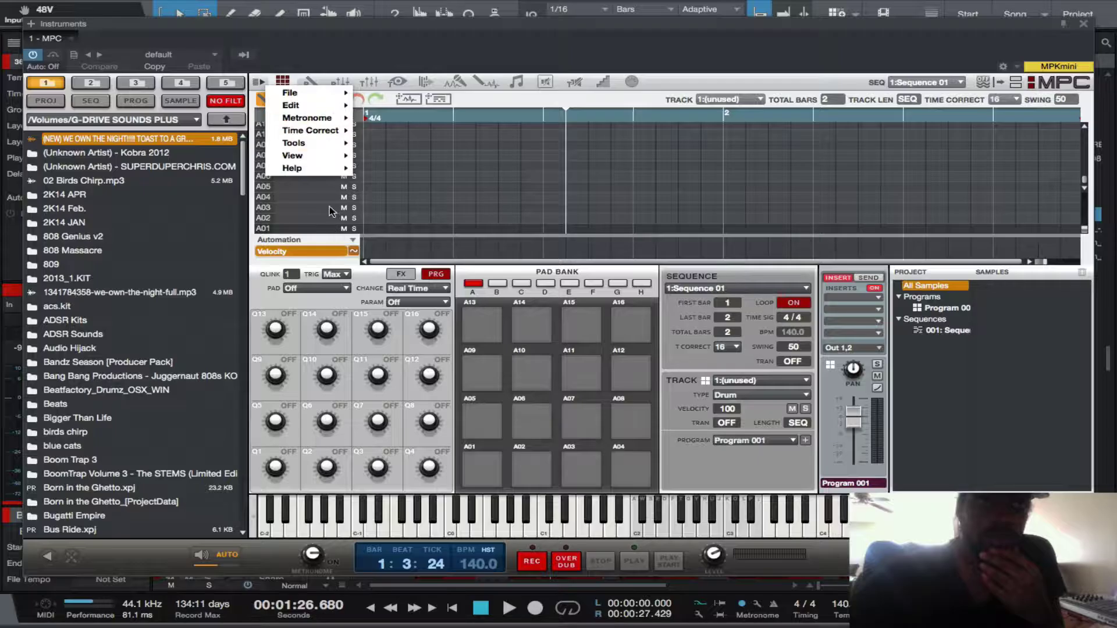
{"action": "mouse_move", "coordinate": [321, 93]}
{"action": "mouse_move", "coordinate": [387, 128]}
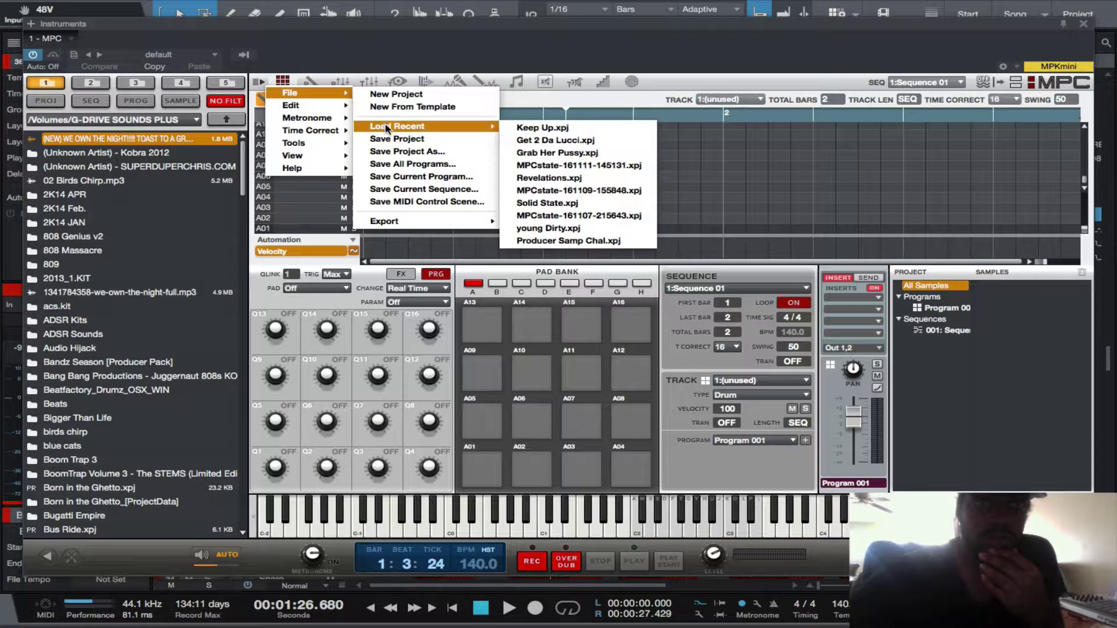
{"action": "left_click", "coordinate": [518, 129]}
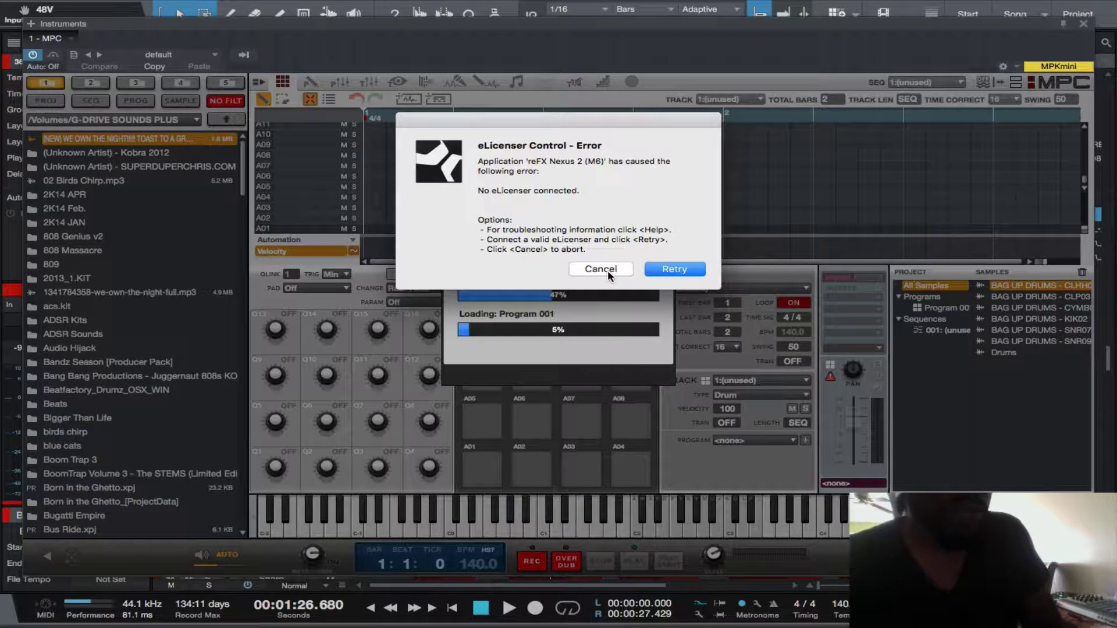
{"action": "left_click", "coordinate": [675, 270]}
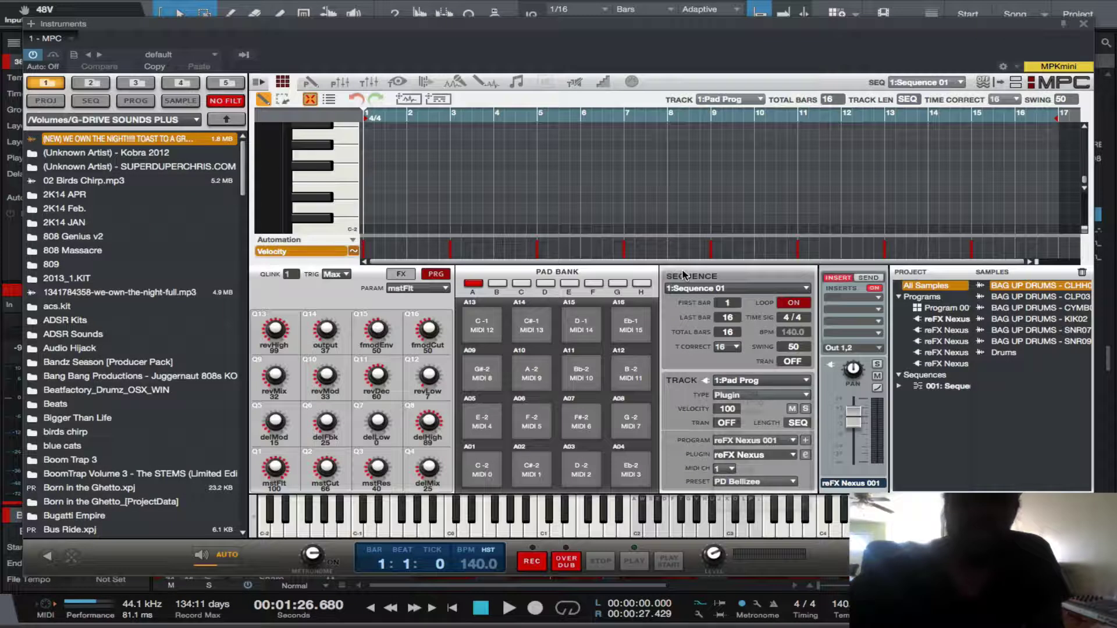
Compare the MPC sequence's track list with the tracks in the arrangement, and hide the file browser.
{"action": "left_click", "coordinate": [760, 381]}
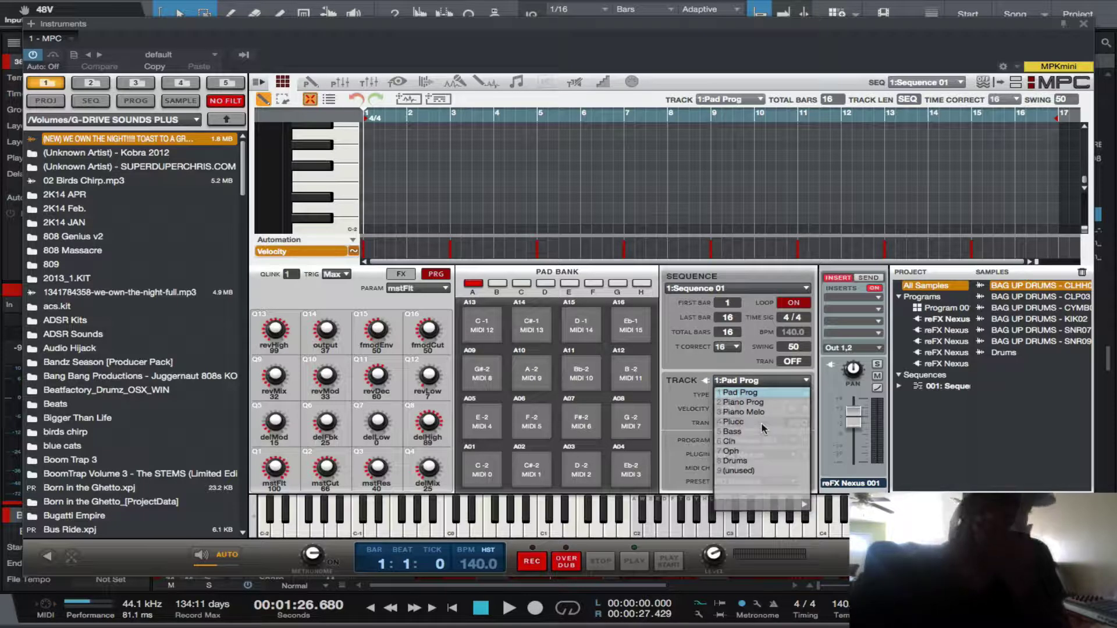
{"action": "left_click", "coordinate": [773, 284]}
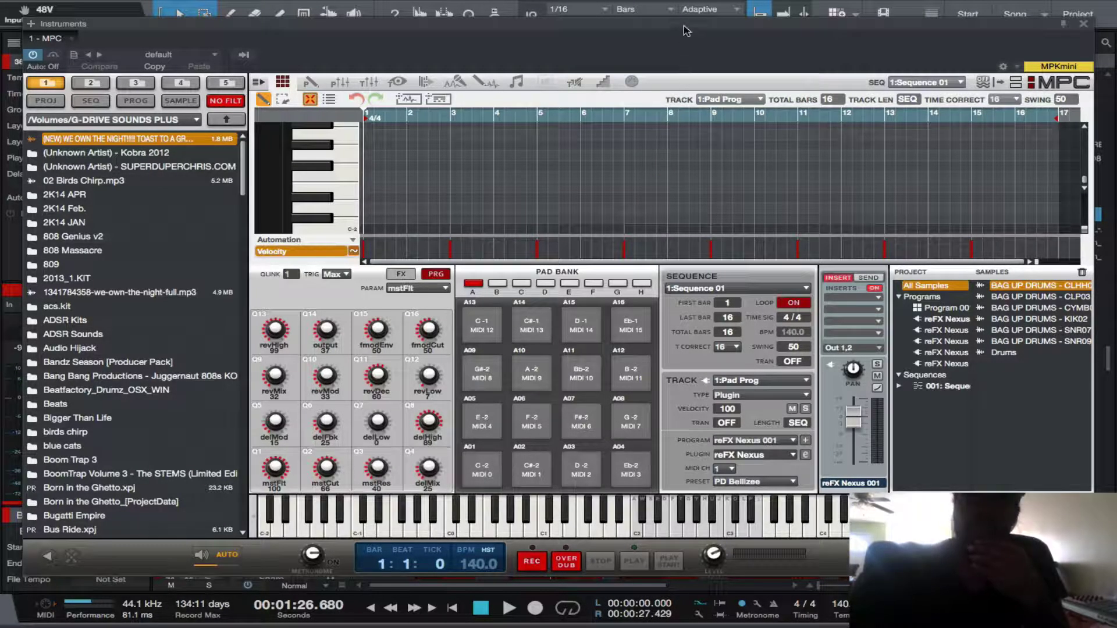
{"action": "left_click_drag", "start_coordinate": [685, 25], "coordinate": [685, 399]}
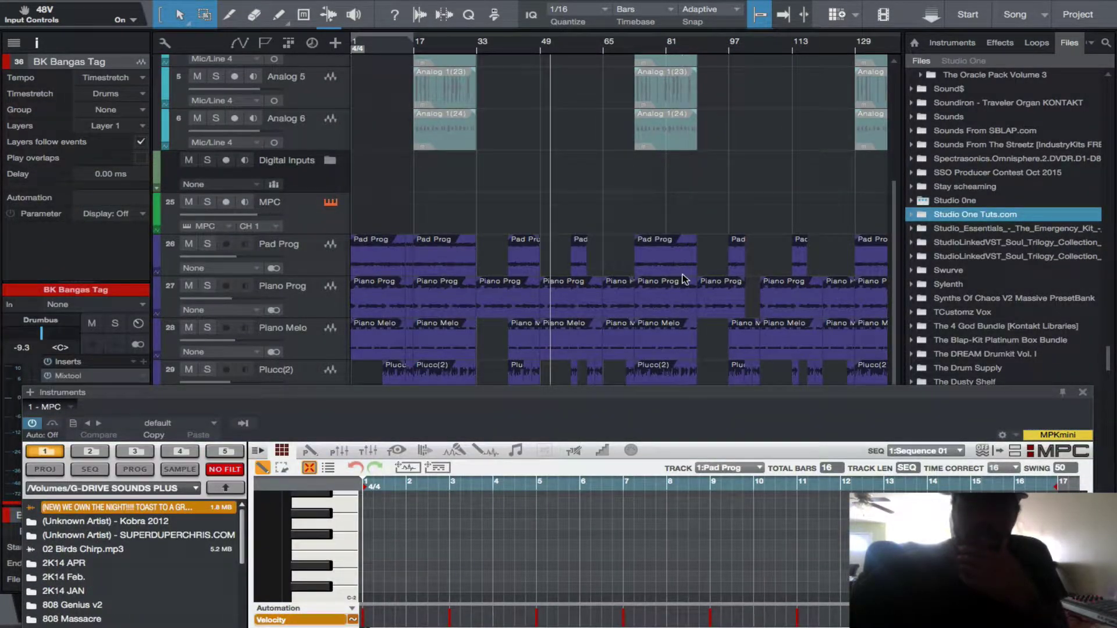
{"action": "scroll", "coordinate": [685, 281], "scroll_direction": "down", "scroll_amount": 4}
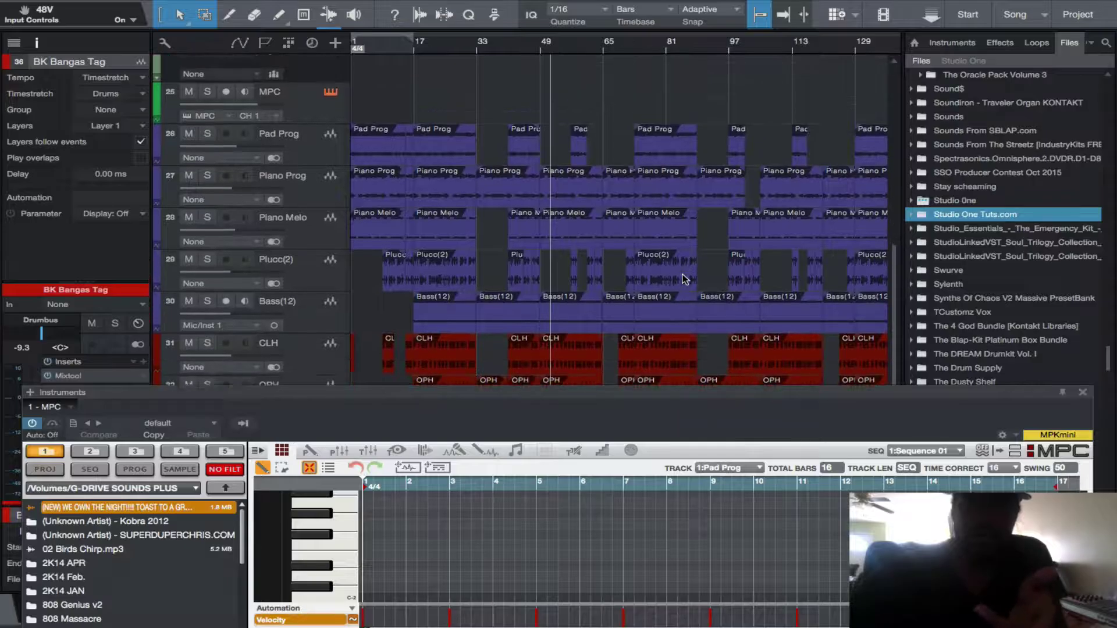
{"action": "scroll", "coordinate": [684, 280], "scroll_direction": "down", "scroll_amount": 2}
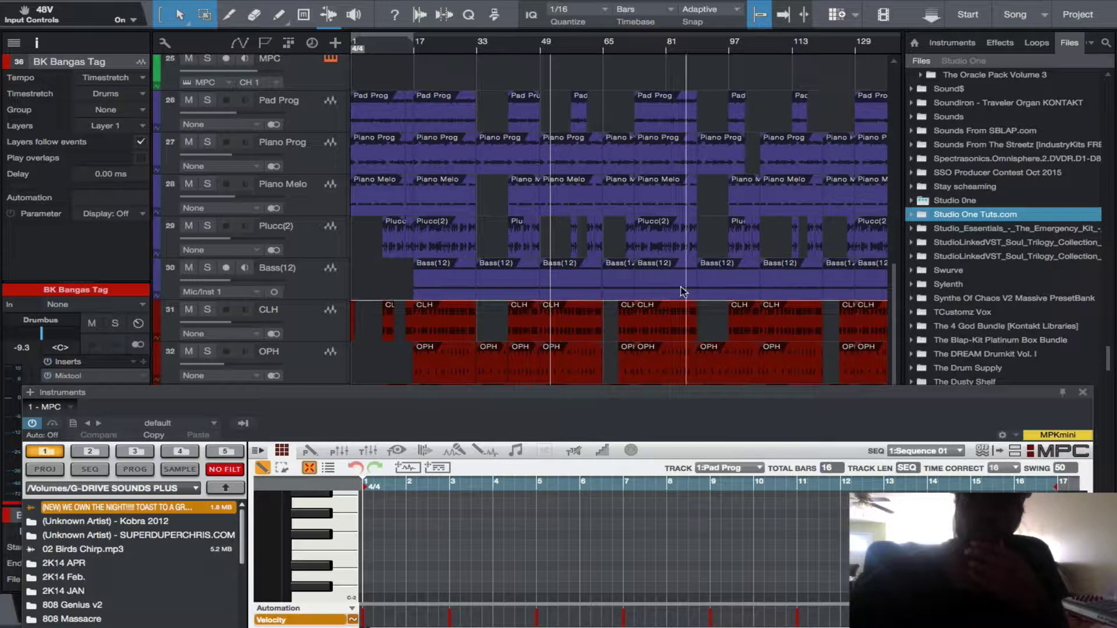
{"action": "scroll", "coordinate": [687, 300], "scroll_direction": "up", "scroll_amount": 2}
{"action": "scroll", "coordinate": [691, 301], "scroll_direction": "down", "scroll_amount": 2}
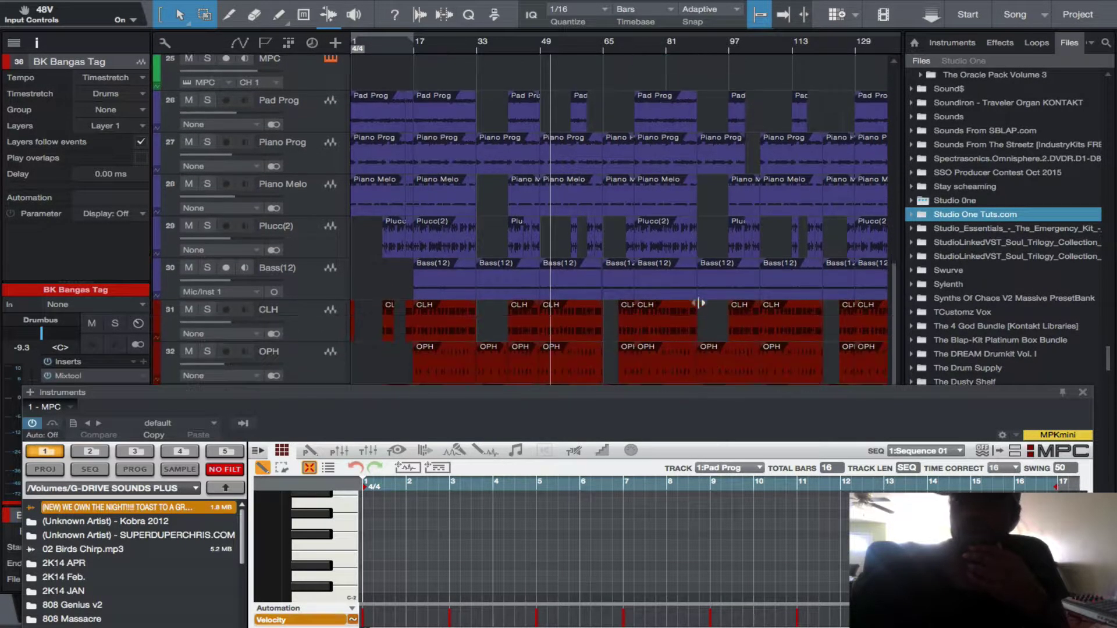
{"action": "key", "text": "F5"}
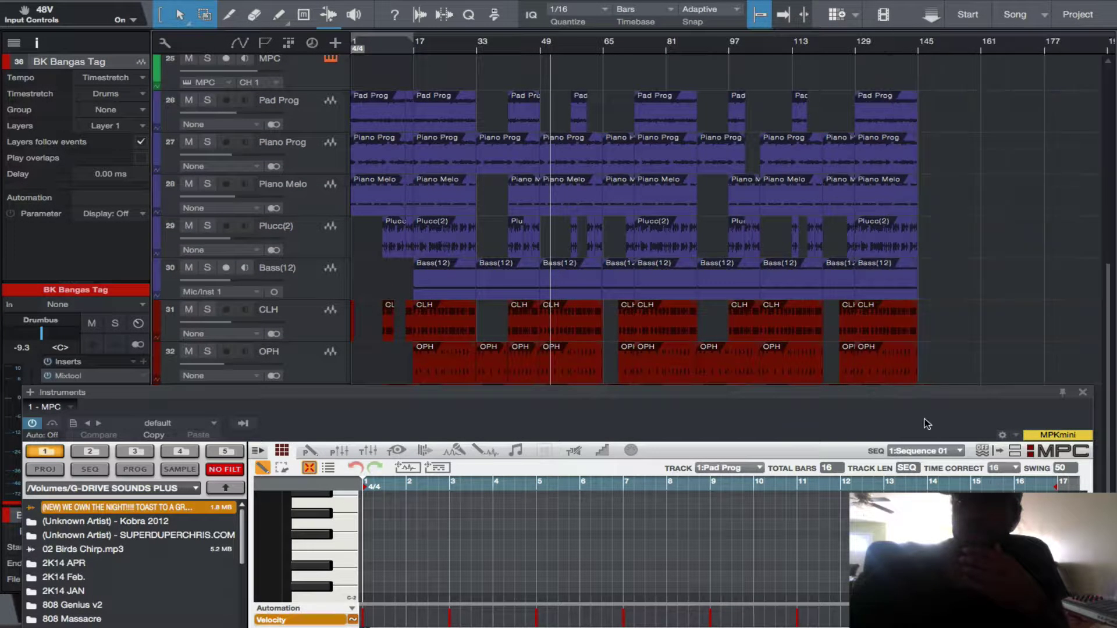
{"action": "left_click_drag", "start_coordinate": [896, 391], "coordinate": [902, 64]}
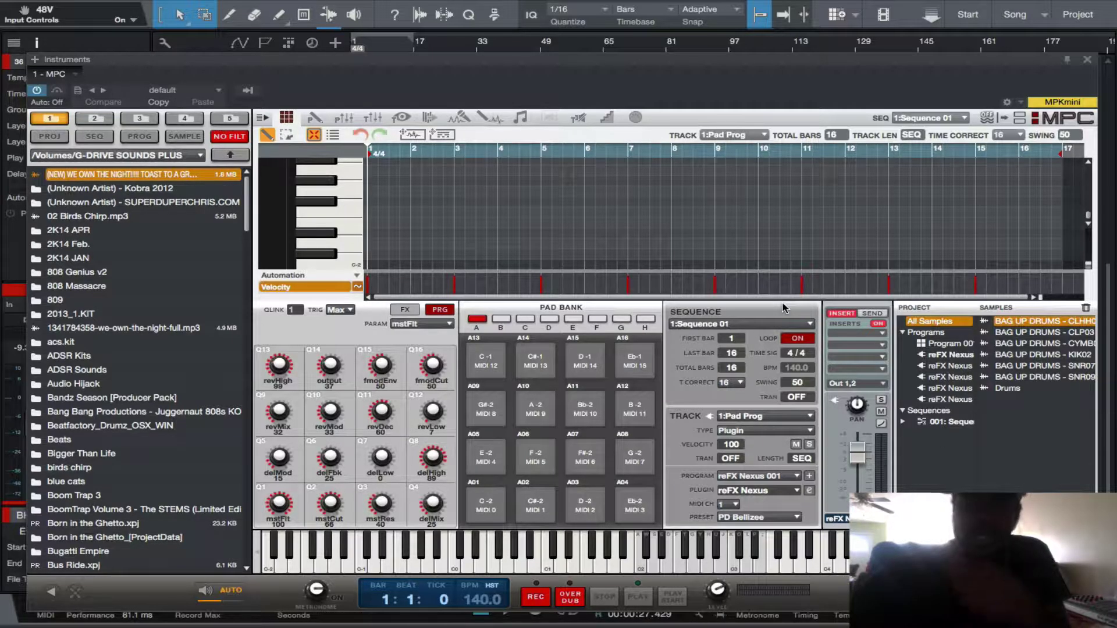
Select the MPC's Drums track to review its pads and pattern, and switch to the Oph track.
{"action": "left_click", "coordinate": [810, 417]}
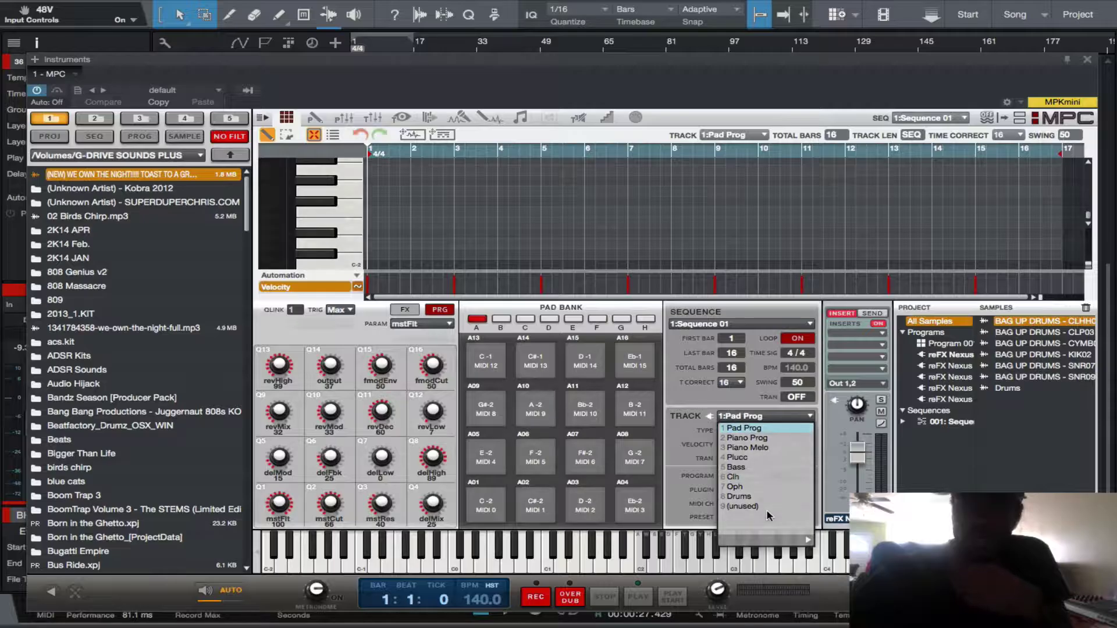
{"action": "left_click", "coordinate": [739, 496]}
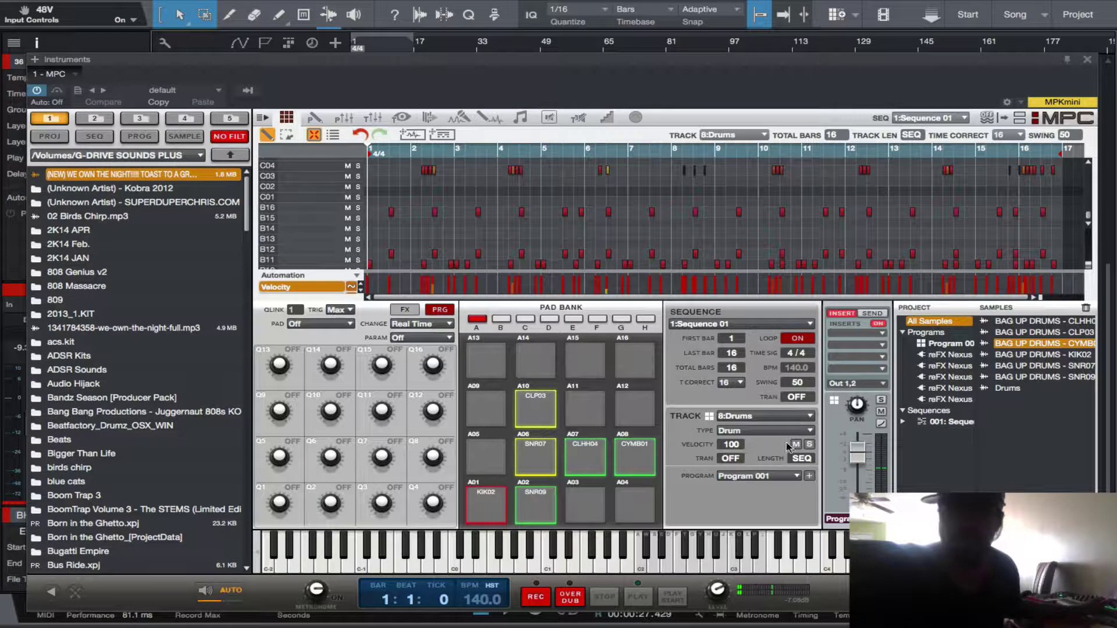
{"action": "left_click", "coordinate": [811, 416]}
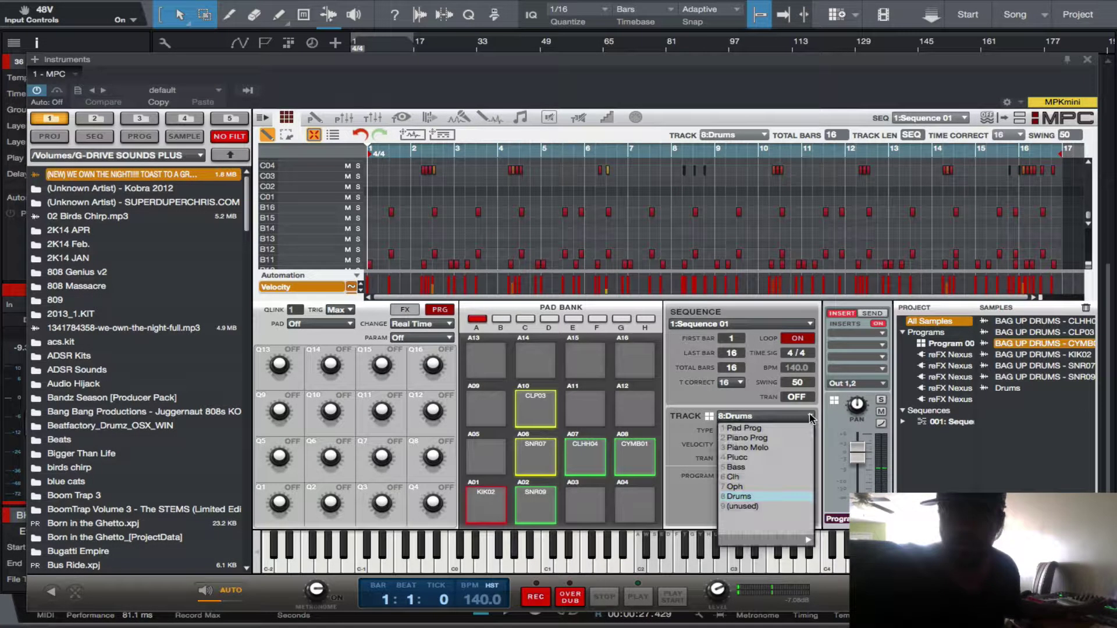
{"action": "left_click", "coordinate": [754, 495]}
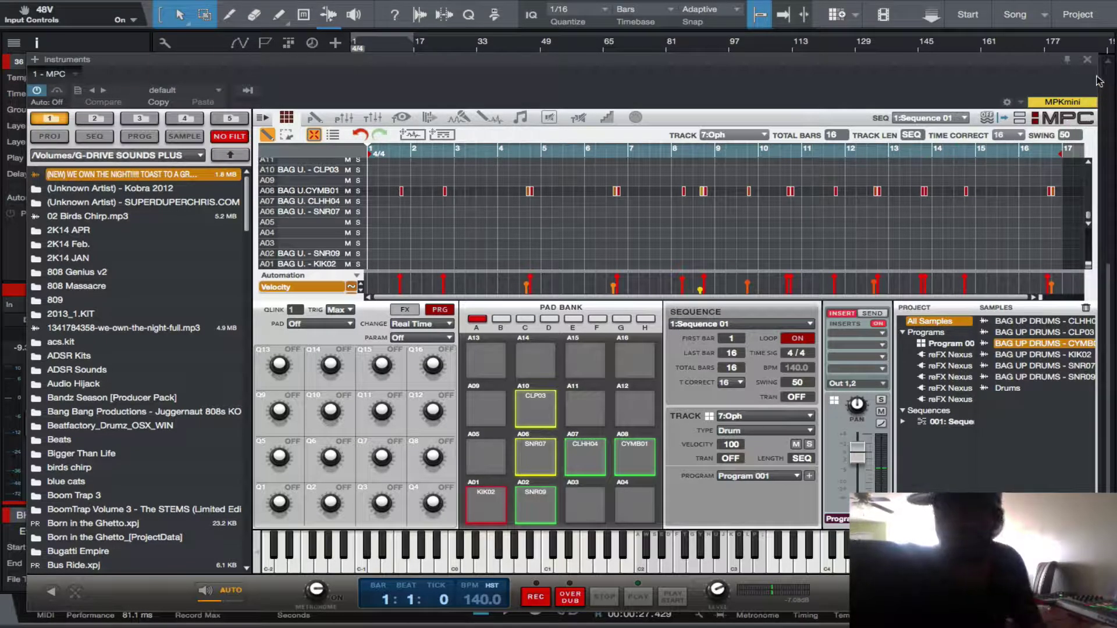
Solo the MPC track in the arrangement, reopen the MPC instrument, and start playback of Sequence 01.
{"action": "left_click", "coordinate": [1086, 60]}
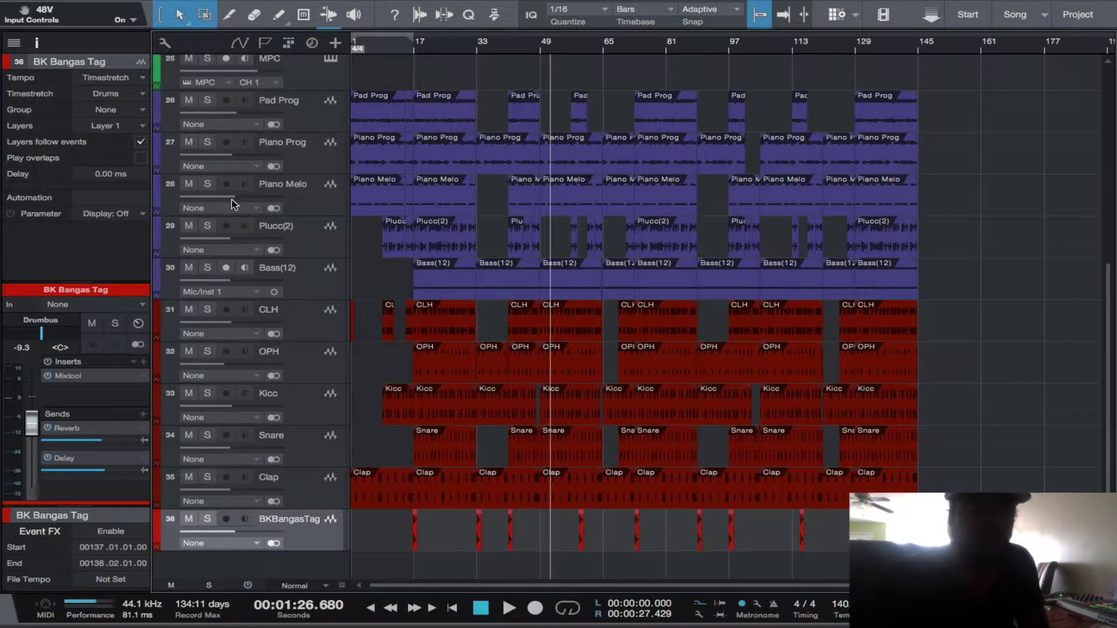
{"action": "scroll", "coordinate": [233, 209], "scroll_direction": "up", "scroll_amount": 1}
{"action": "left_click", "coordinate": [207, 80]}
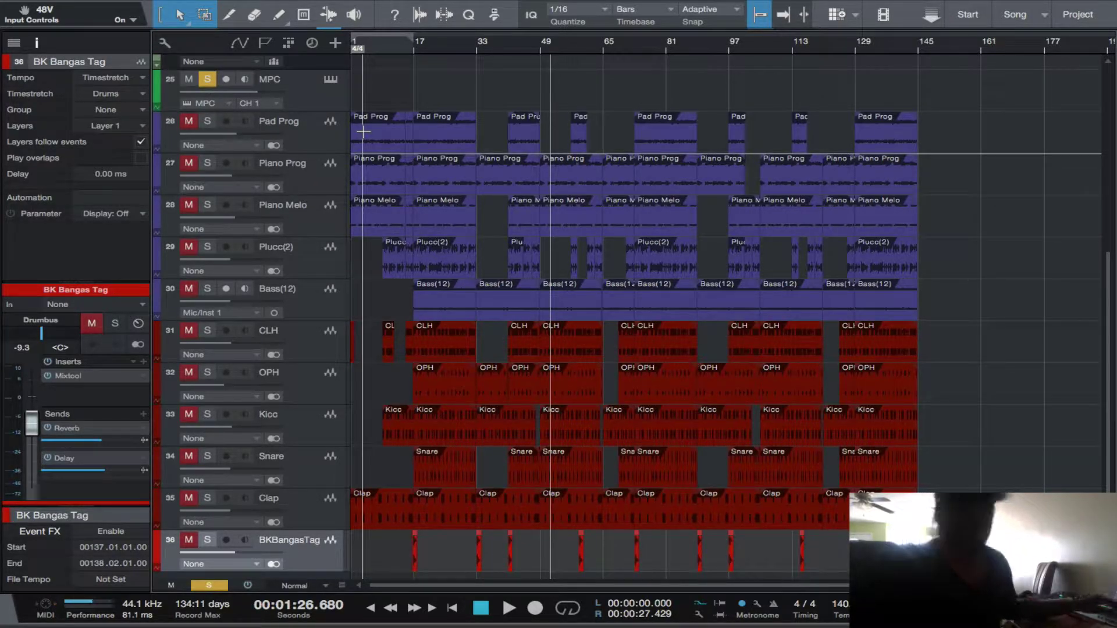
{"action": "left_click", "coordinate": [330, 82]}
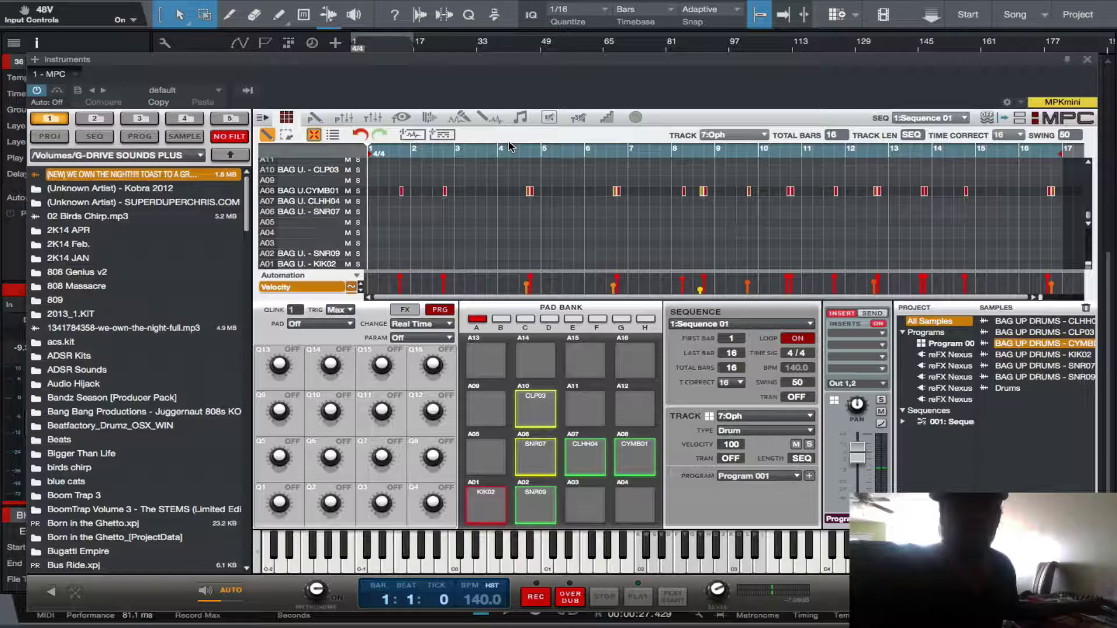
{"action": "left_click", "coordinate": [808, 326]}
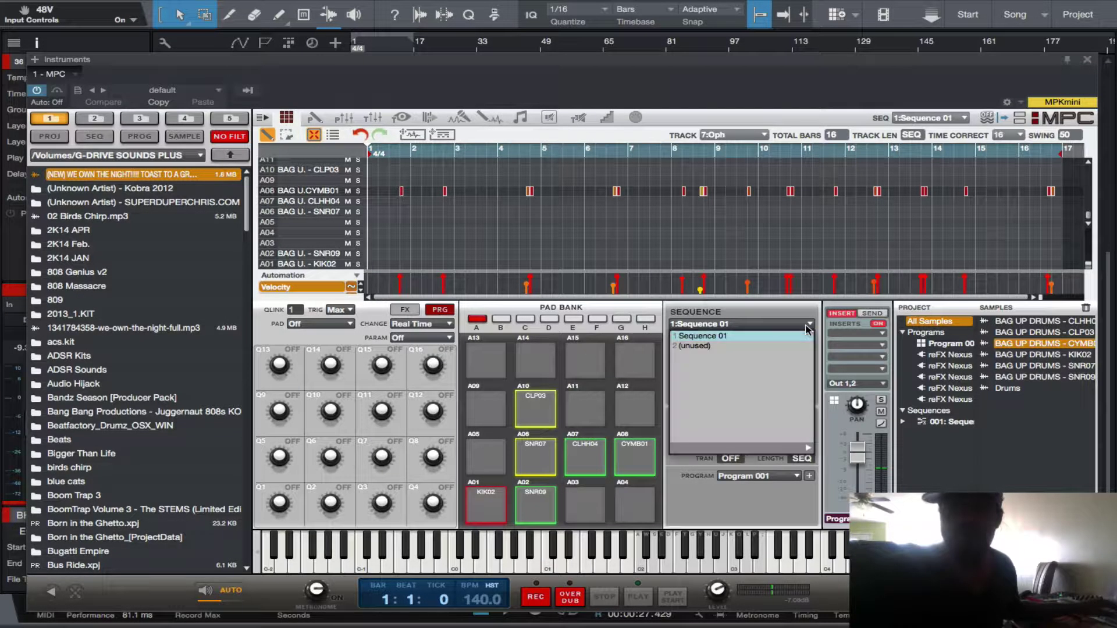
{"action": "left_click", "coordinate": [807, 327]}
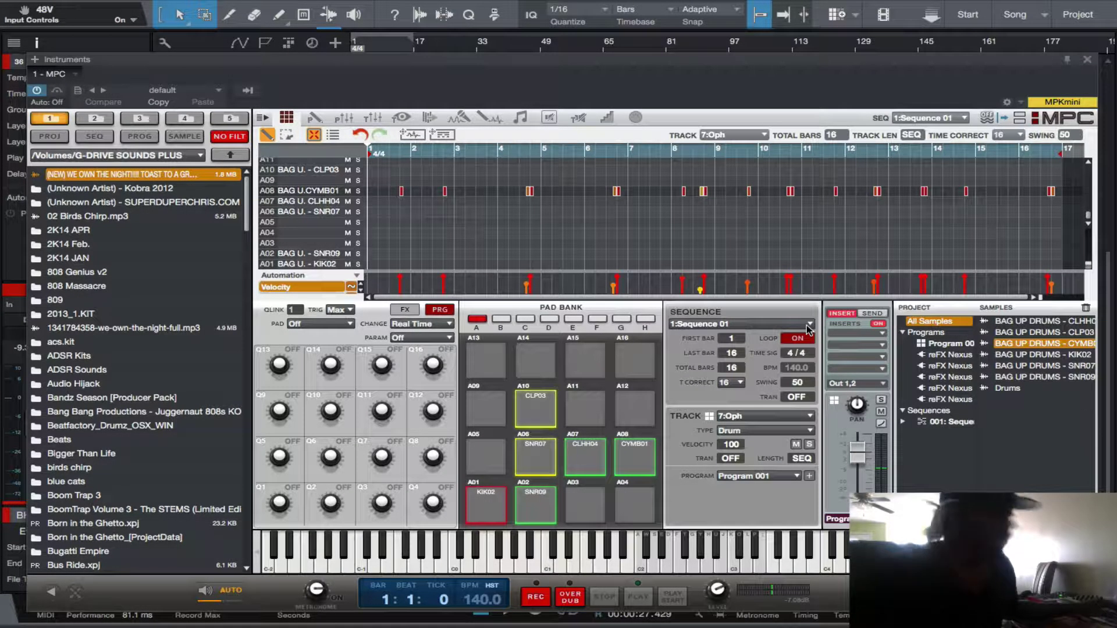
{"action": "key", "text": "space"}
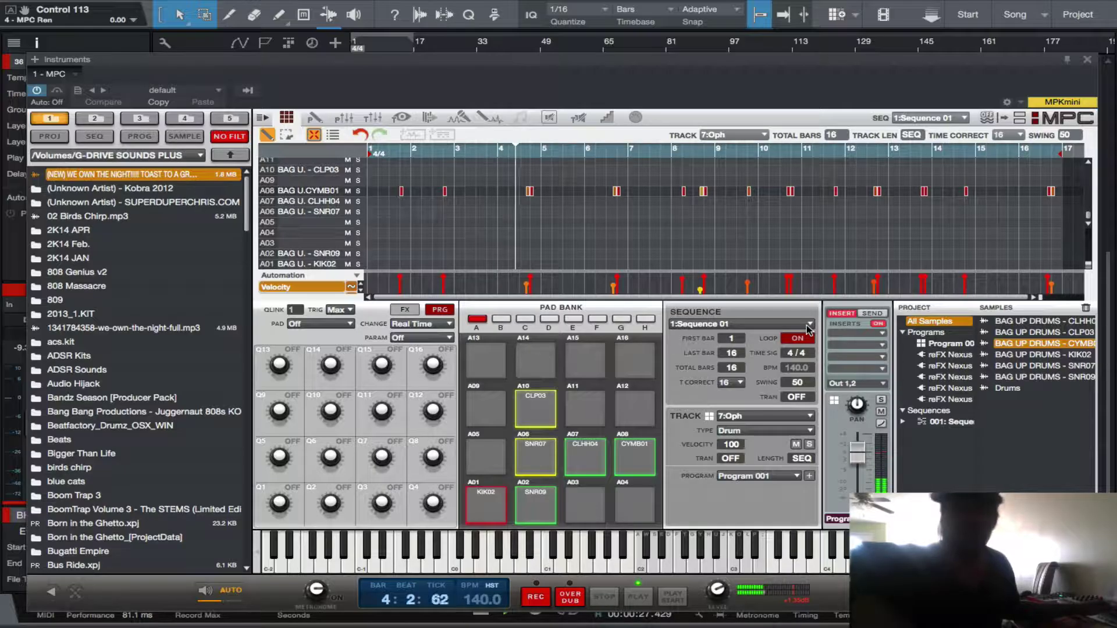
Switch to the MPC's Pad Prog track, solo its program, and view its PD Bellizee preset in reFX Nexus.
{"action": "left_click", "coordinate": [811, 416]}
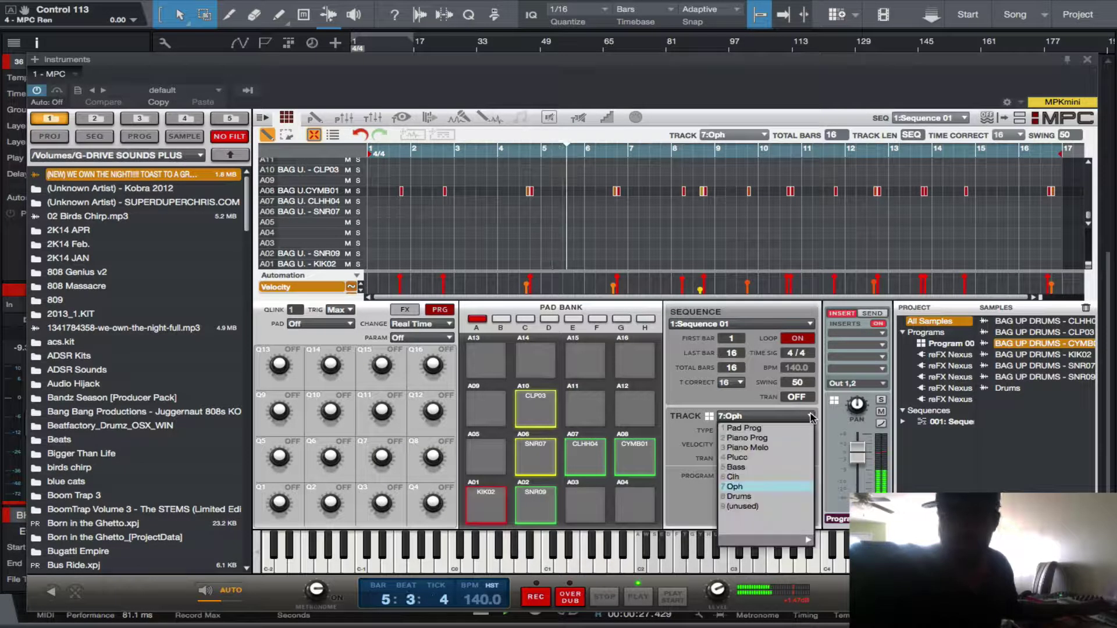
{"action": "left_click", "coordinate": [743, 429]}
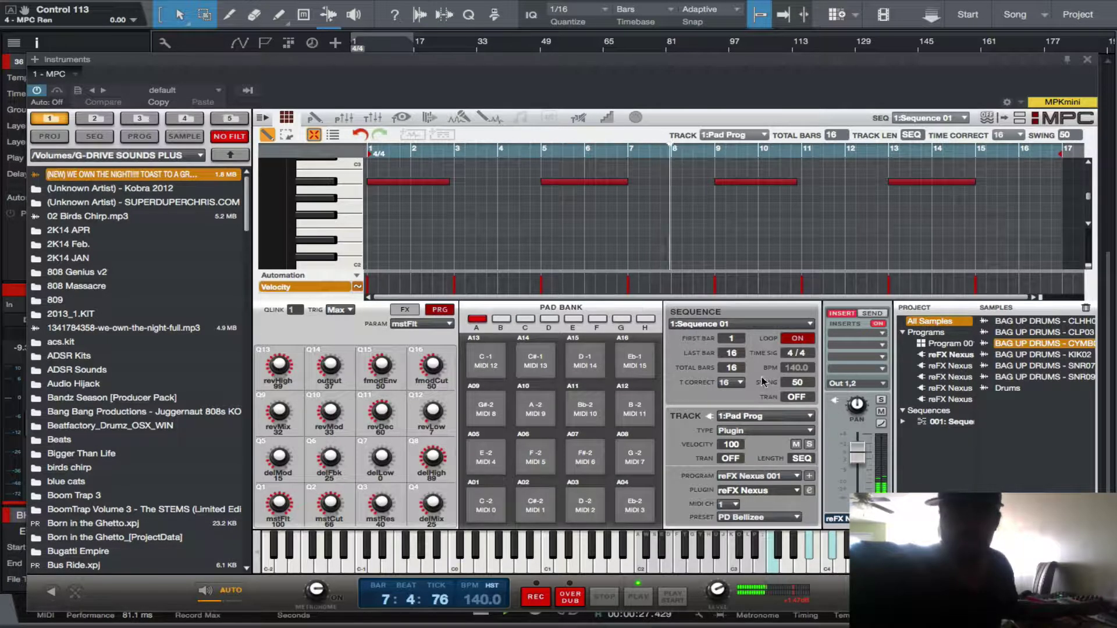
{"action": "left_click", "coordinate": [881, 401]}
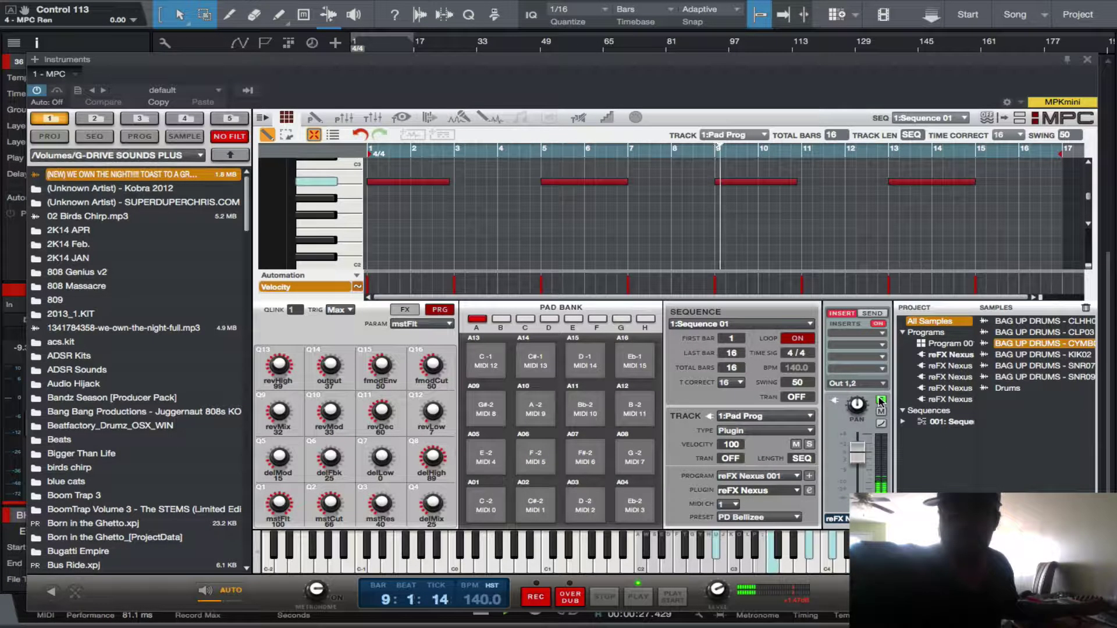
{"action": "left_click", "coordinate": [809, 490]}
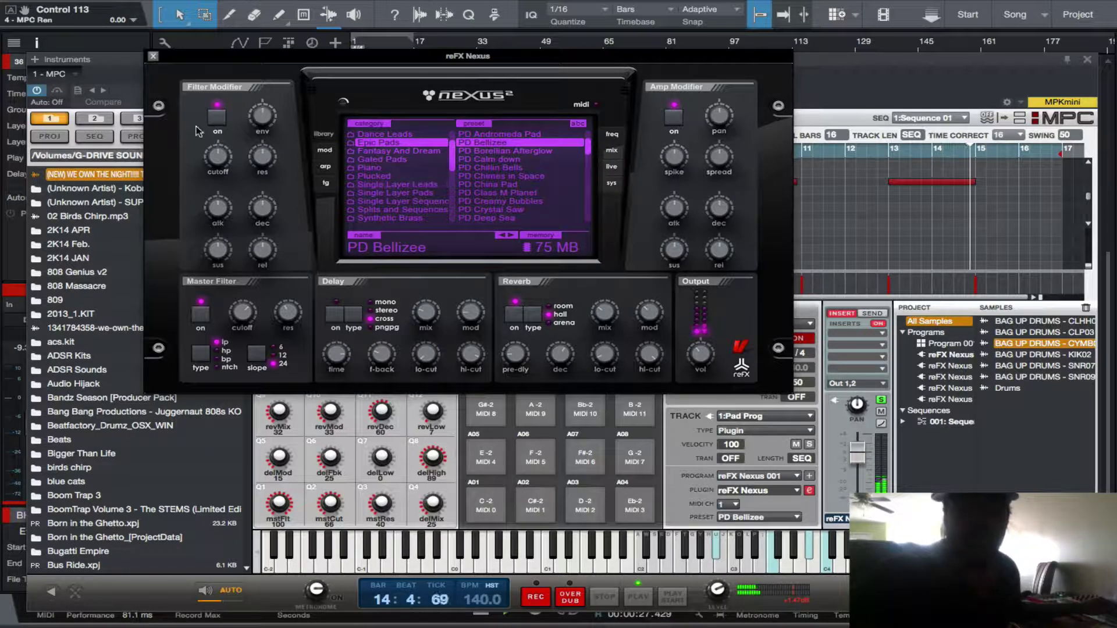
{"action": "left_click", "coordinate": [153, 56]}
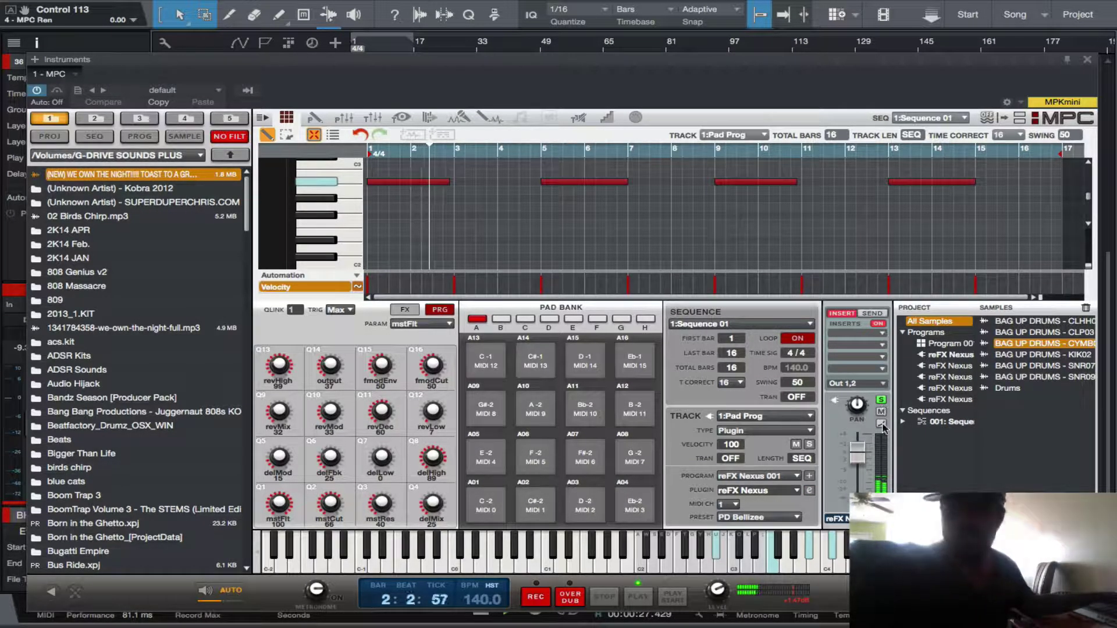
Switch to the Piano Prog track with its program soloed and view its PN DX Era preset in reFX Nexus.
{"action": "key", "text": "Down"}
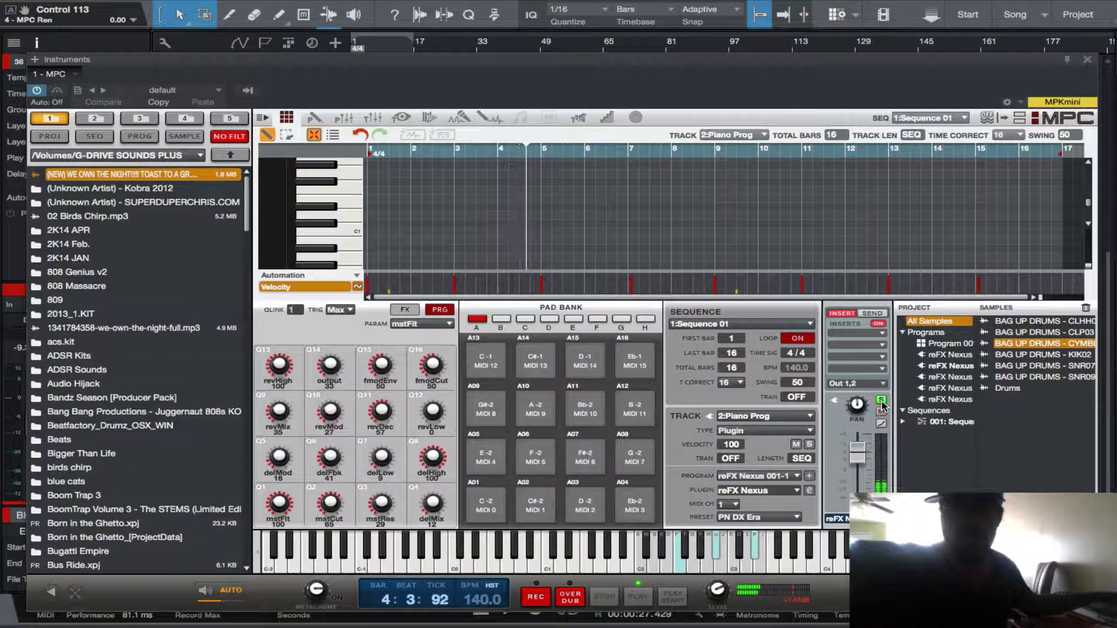
{"action": "left_click", "coordinate": [809, 493]}
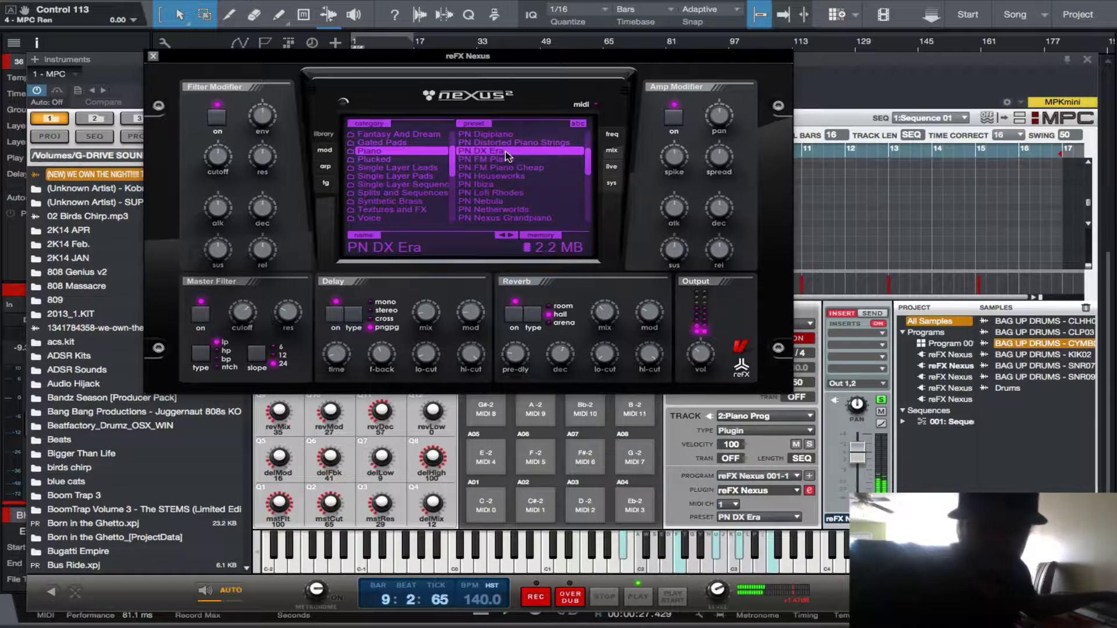
{"action": "left_click", "coordinate": [152, 58]}
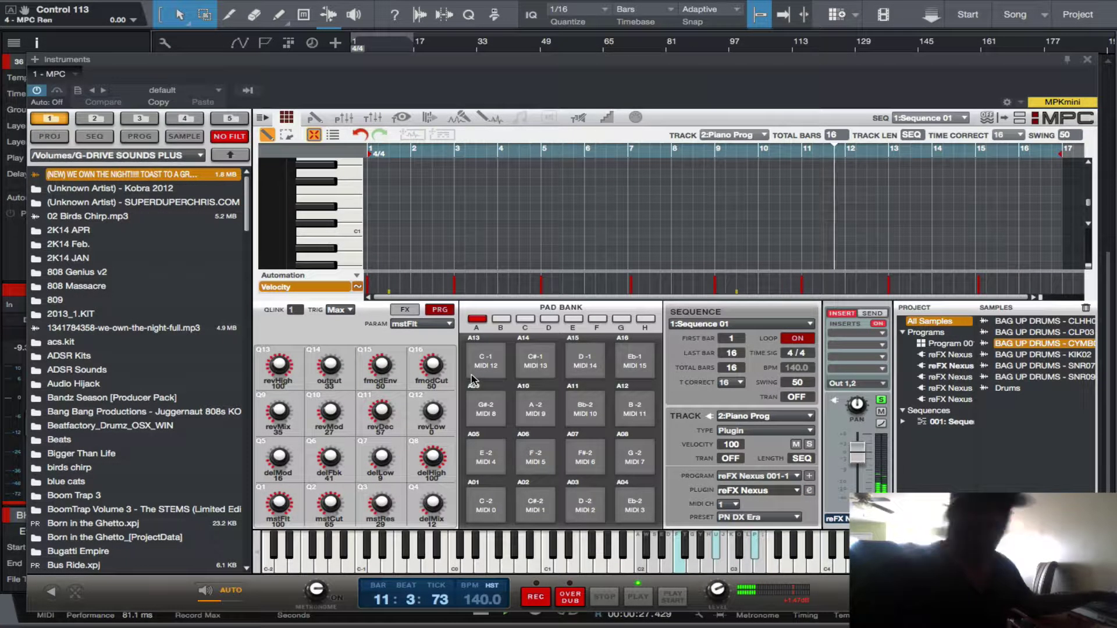
Switch to the MPC's Piano Melo track with its program soloed and review its PN DX Era preset and note pattern.
{"action": "left_click", "coordinate": [881, 400]}
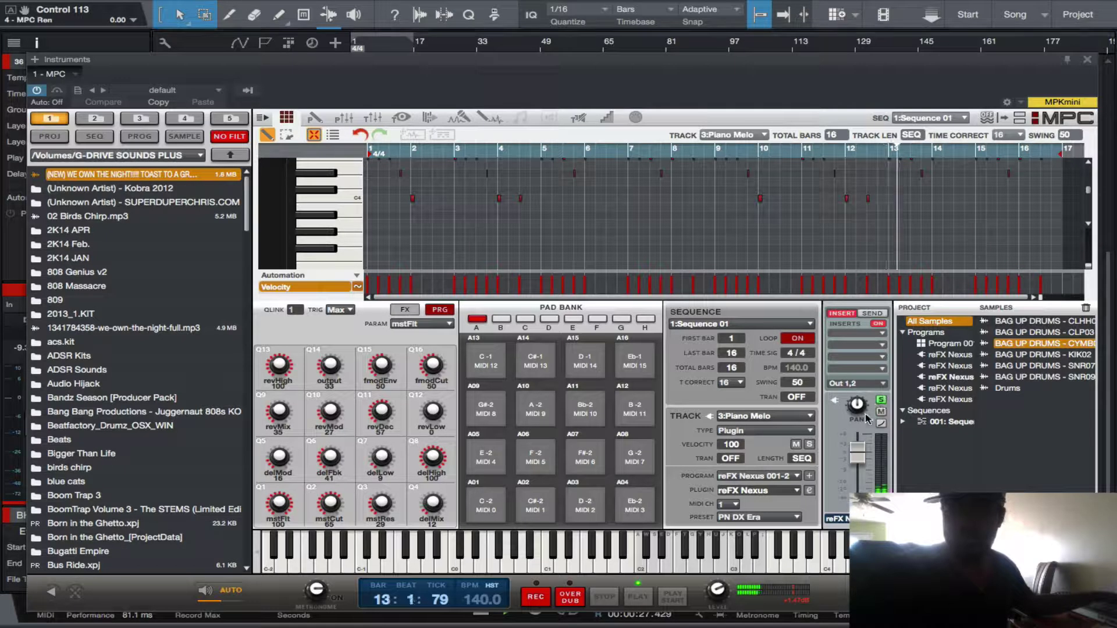
{"action": "left_click", "coordinate": [809, 492]}
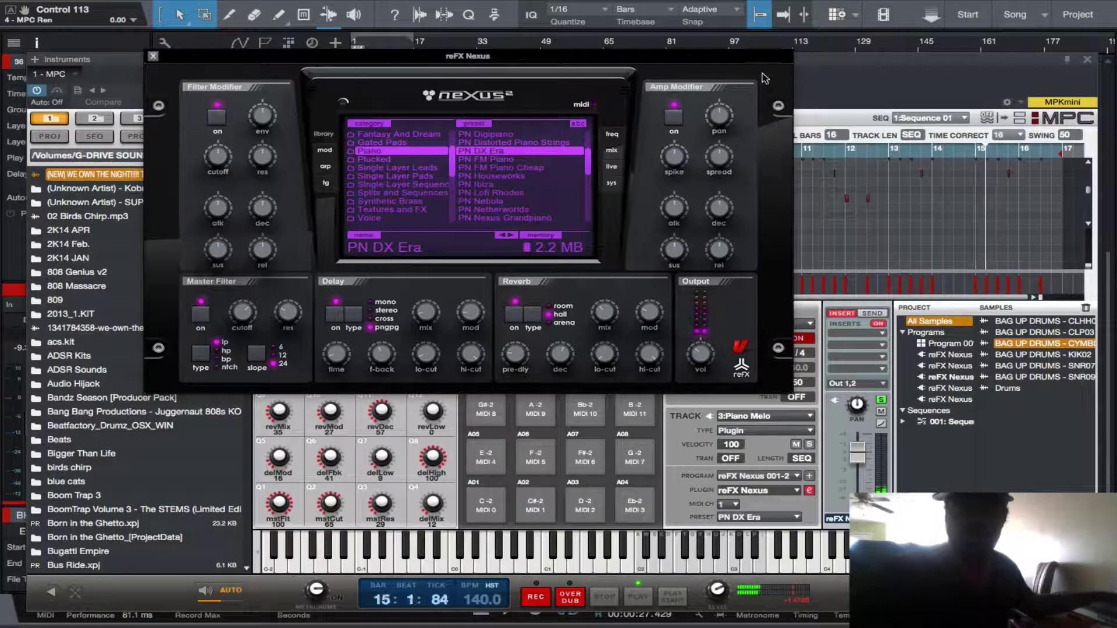
{"action": "left_click", "coordinate": [154, 57]}
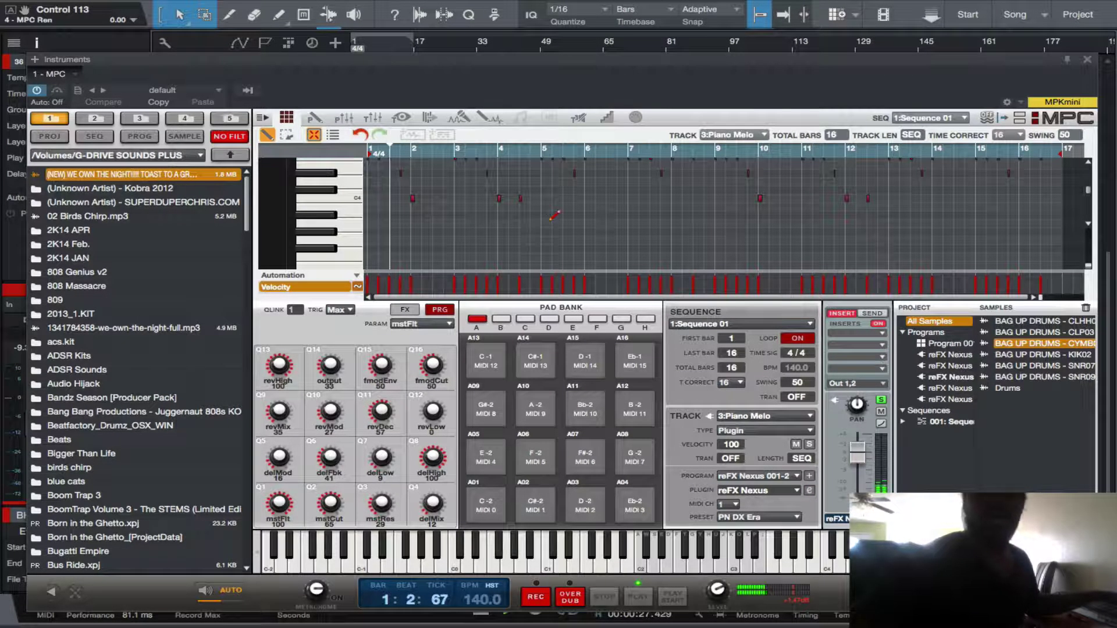
{"action": "scroll", "coordinate": [384, 233], "scroll_direction": "up", "scroll_amount": 4}
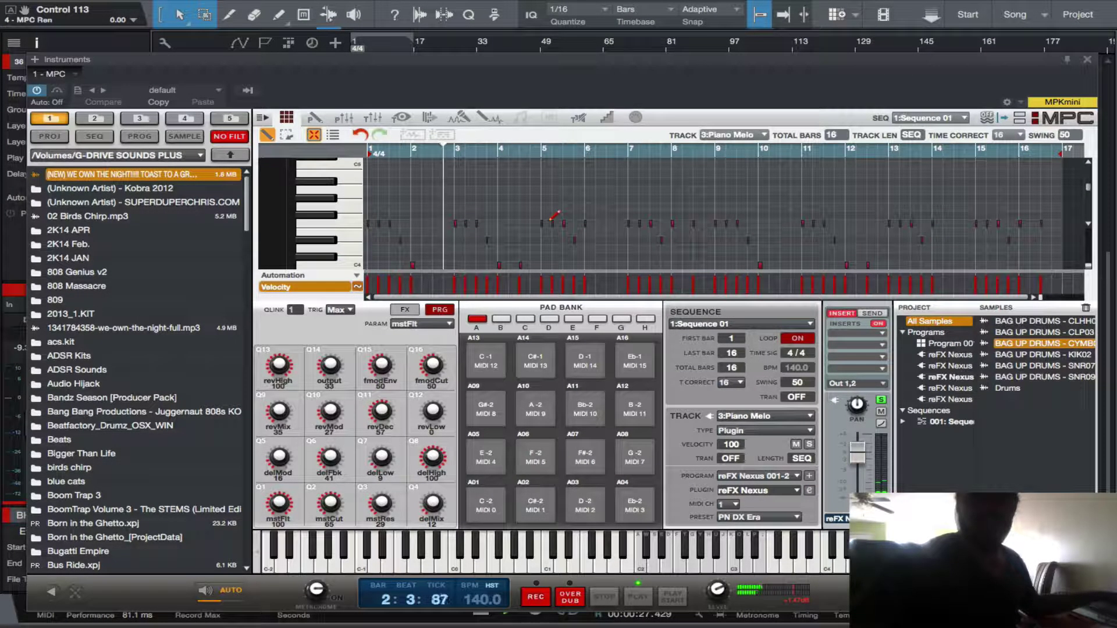
{"action": "scroll", "coordinate": [554, 217], "scroll_direction": "down", "scroll_amount": 1}
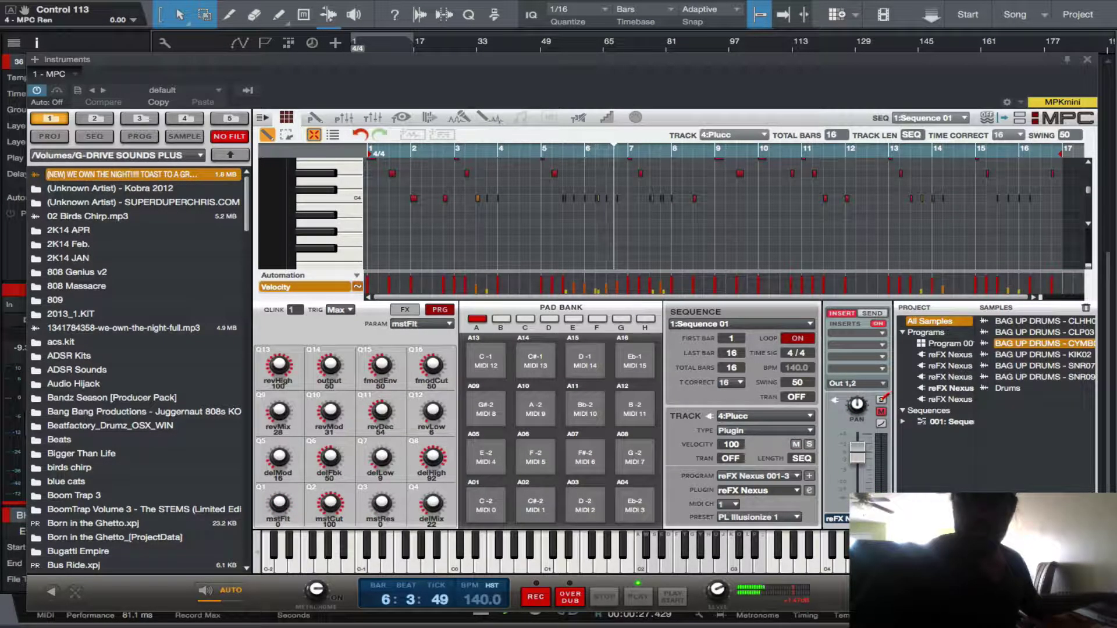
Switch to the MPC's Plucc track with its program soloed and view its PL Illusionize 1 preset in reFX Nexus.
{"action": "left_click", "coordinate": [286, 135]}
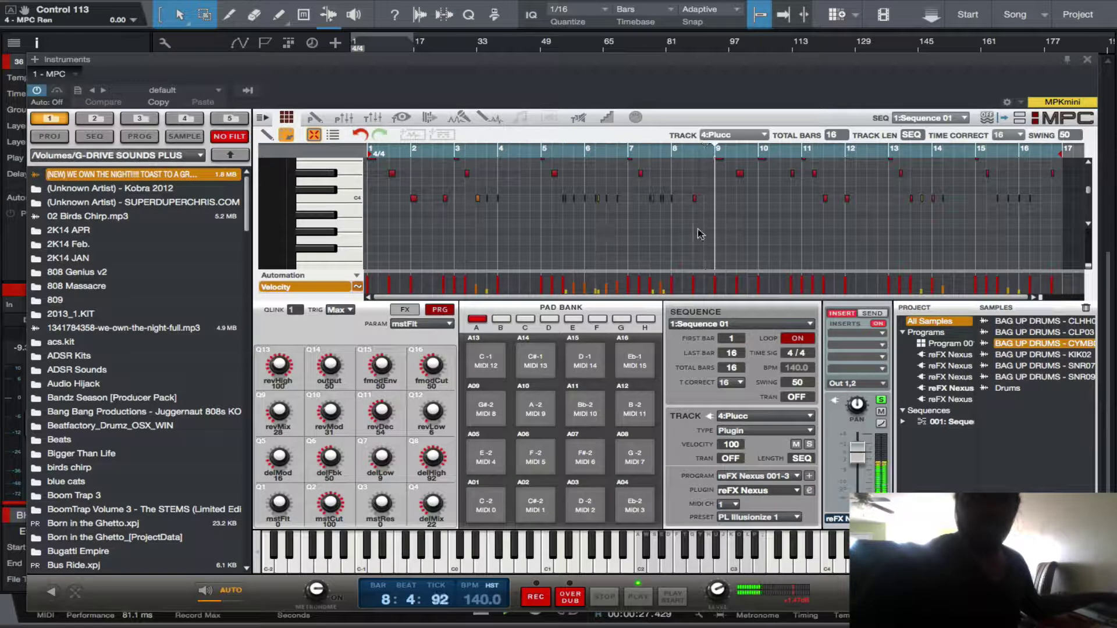
{"action": "left_click", "coordinate": [808, 491]}
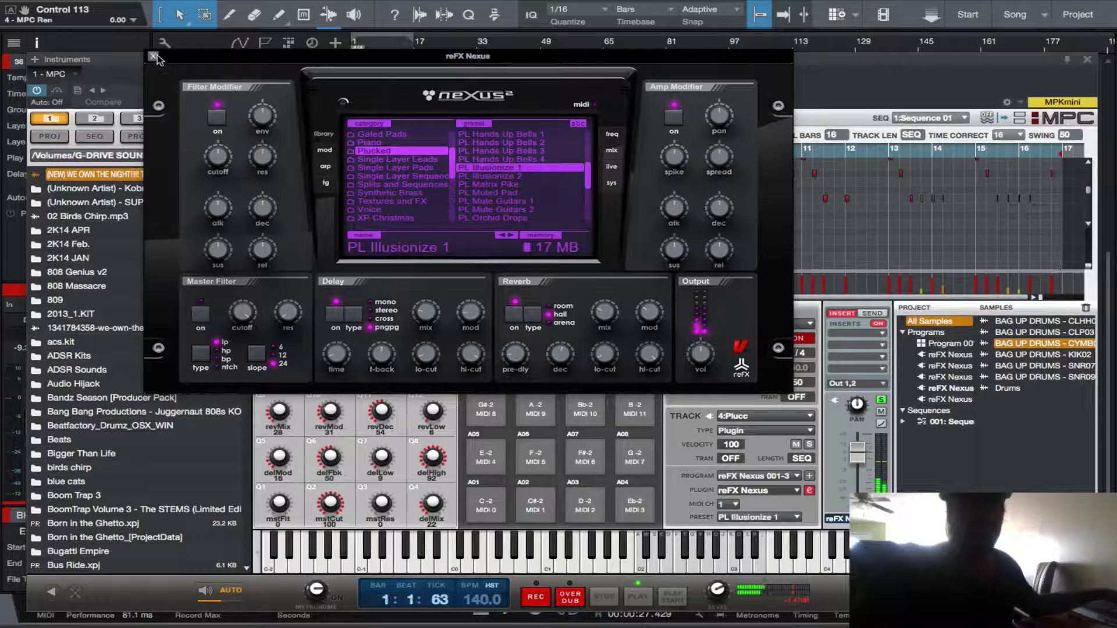
{"action": "left_click", "coordinate": [815, 227]}
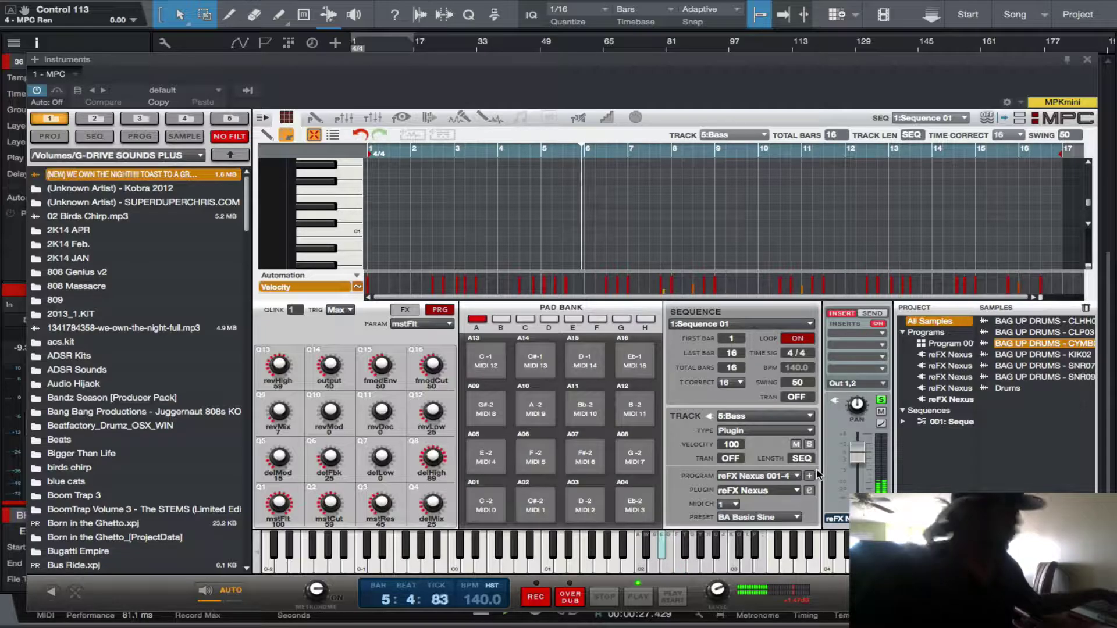
Open the soloed Bass track's BA Basic Sine preset in reFX Nexus and review its modulation and mix pages.
{"action": "left_click", "coordinate": [809, 491]}
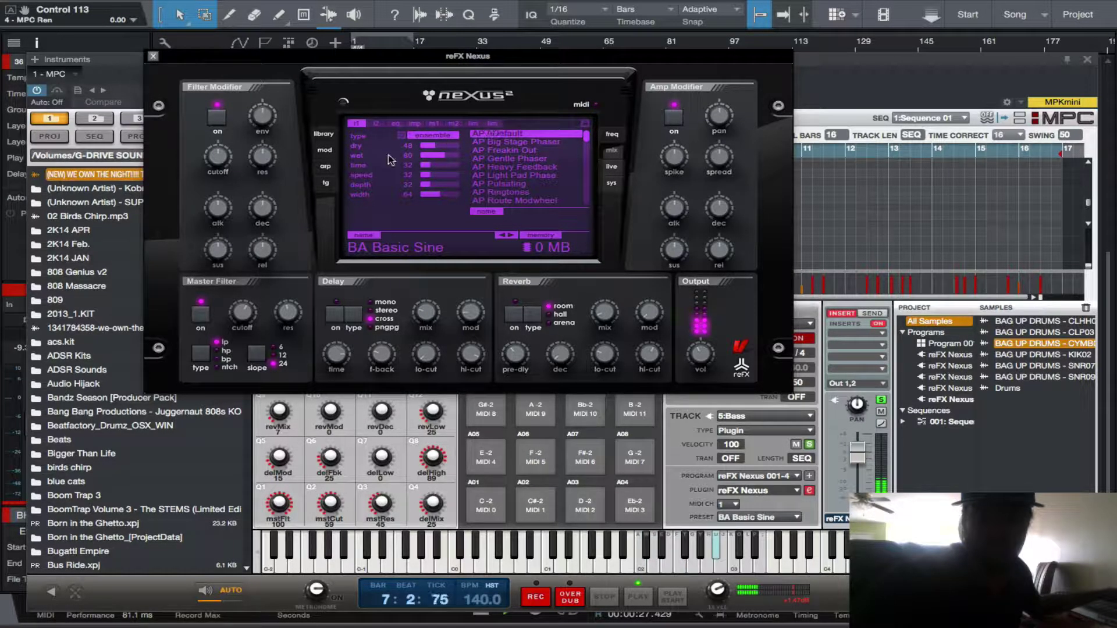
{"action": "left_click", "coordinate": [325, 151]}
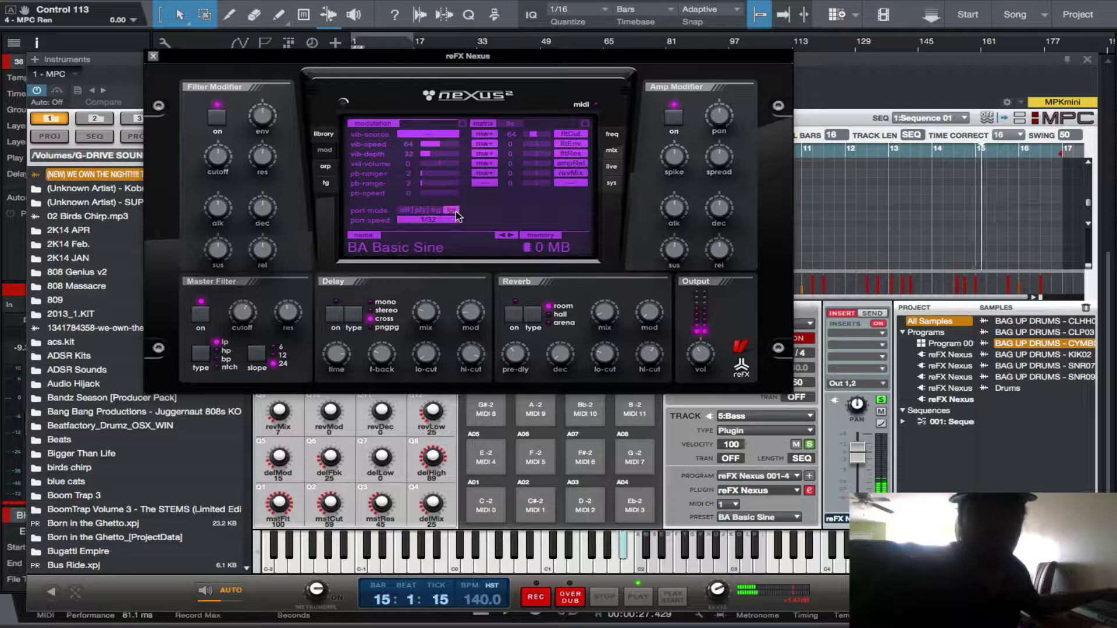
{"action": "left_click", "coordinate": [613, 151]}
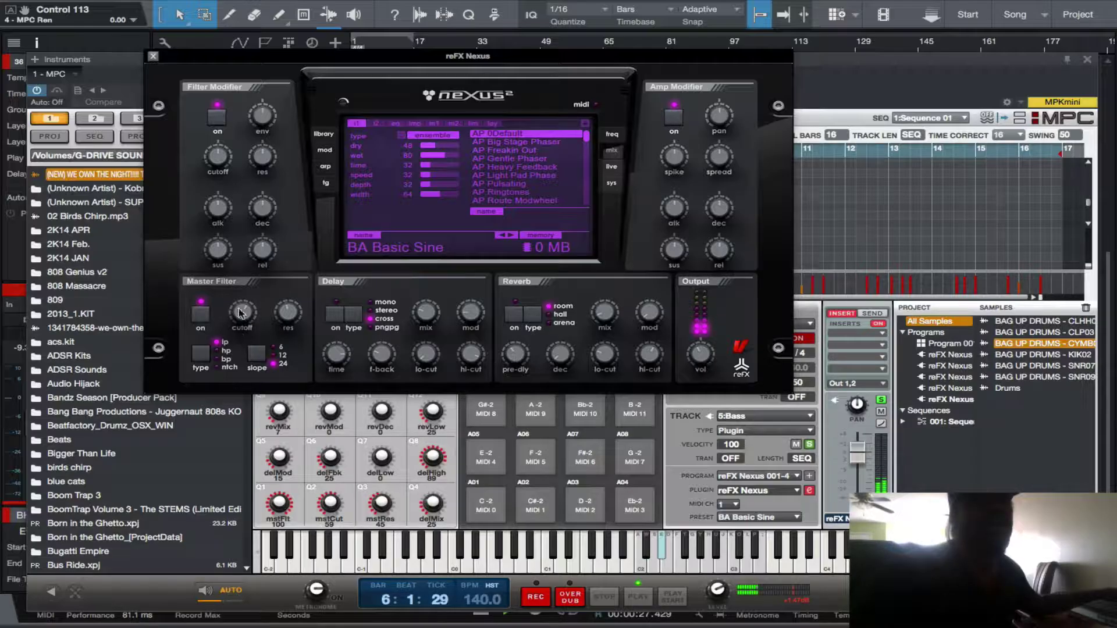
Check the bass preset's master filter cutoff and resonance, compare the filter off and on, and close Nexus.
{"action": "mouse_move", "coordinate": [240, 323]}
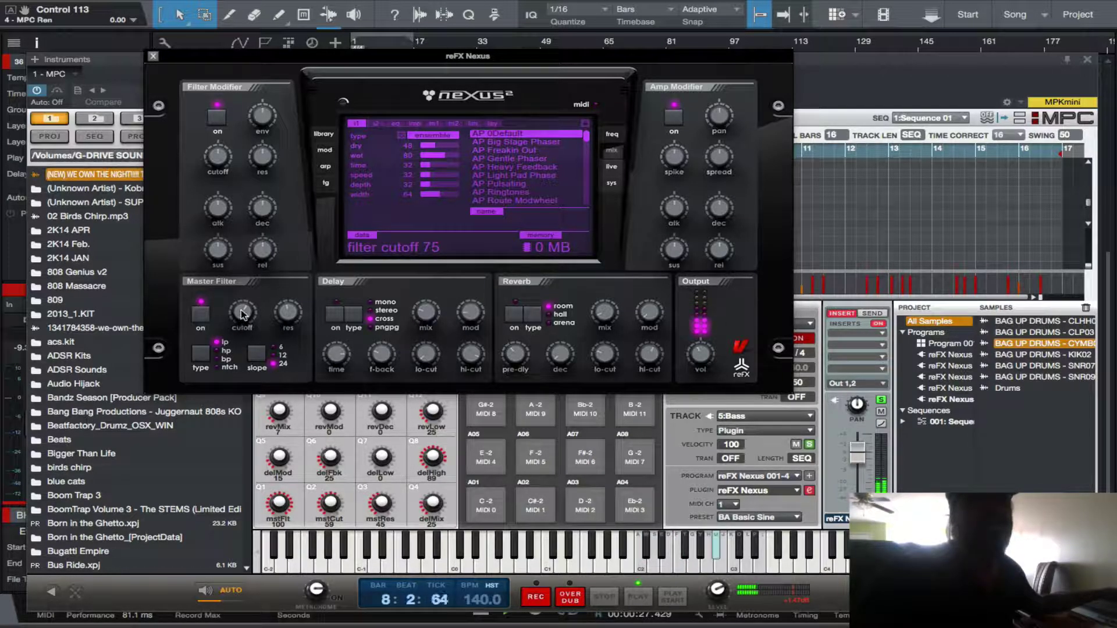
{"action": "mouse_move", "coordinate": [287, 313]}
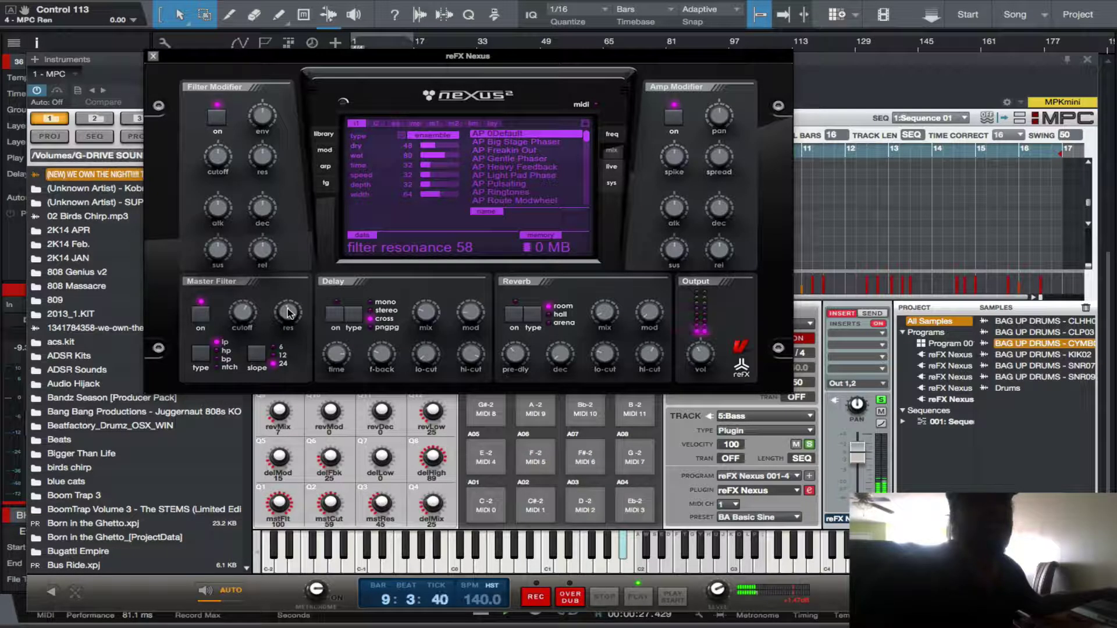
{"action": "left_click", "coordinate": [200, 315]}
{"action": "left_click", "coordinate": [201, 315]}
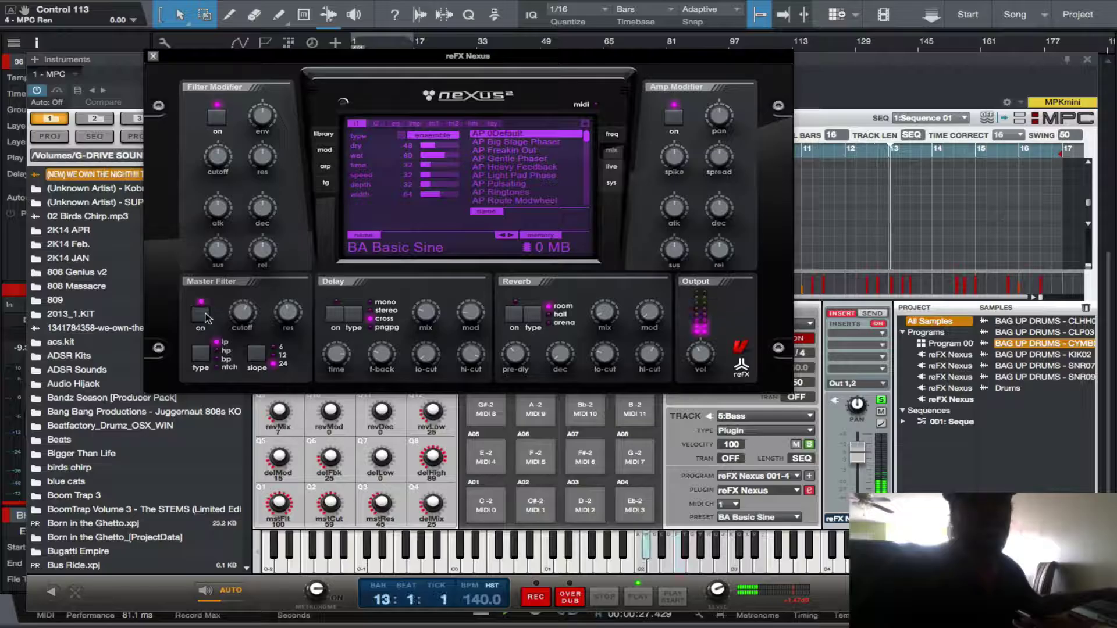
{"action": "left_click", "coordinate": [153, 56]}
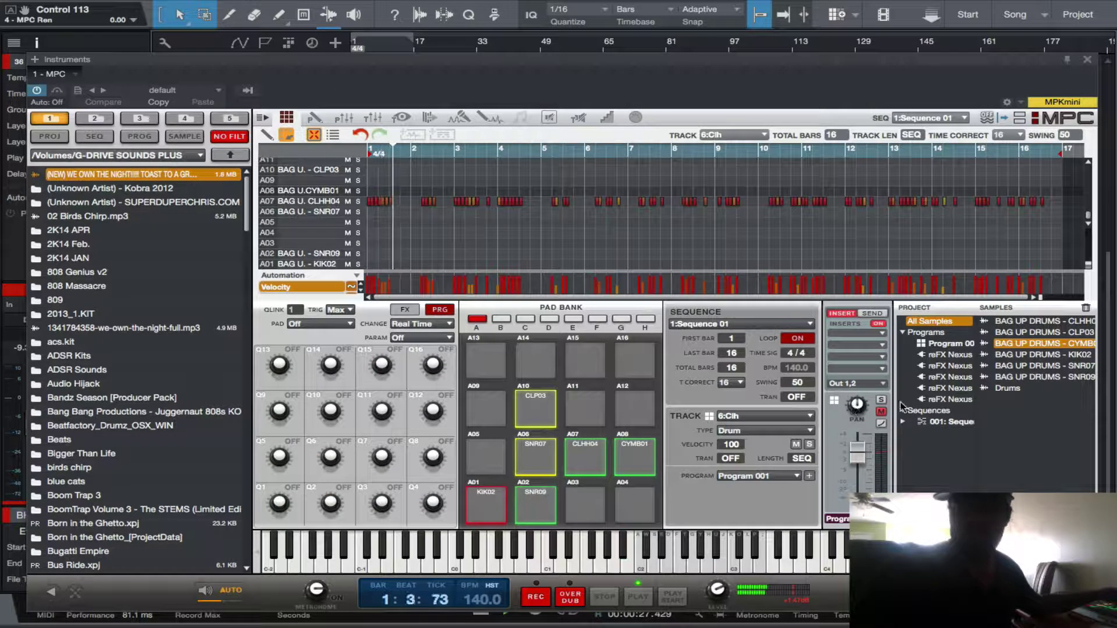
Solo the Clh track's drum program, disable the MPC instrument, and close its window.
{"action": "left_click", "coordinate": [882, 400]}
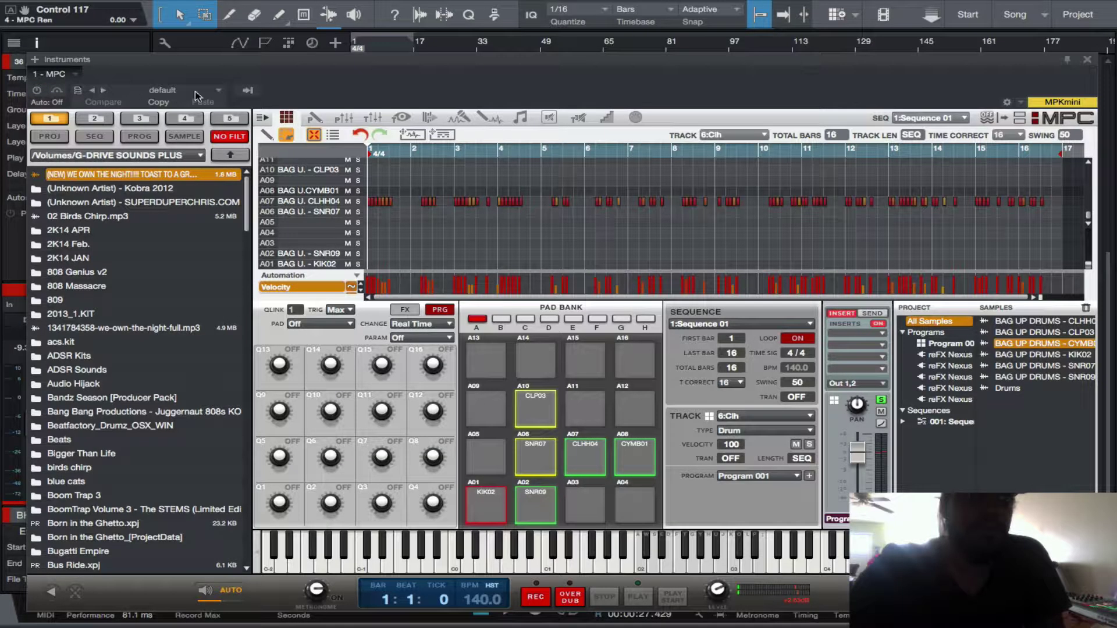
{"action": "left_click", "coordinate": [76, 77]}
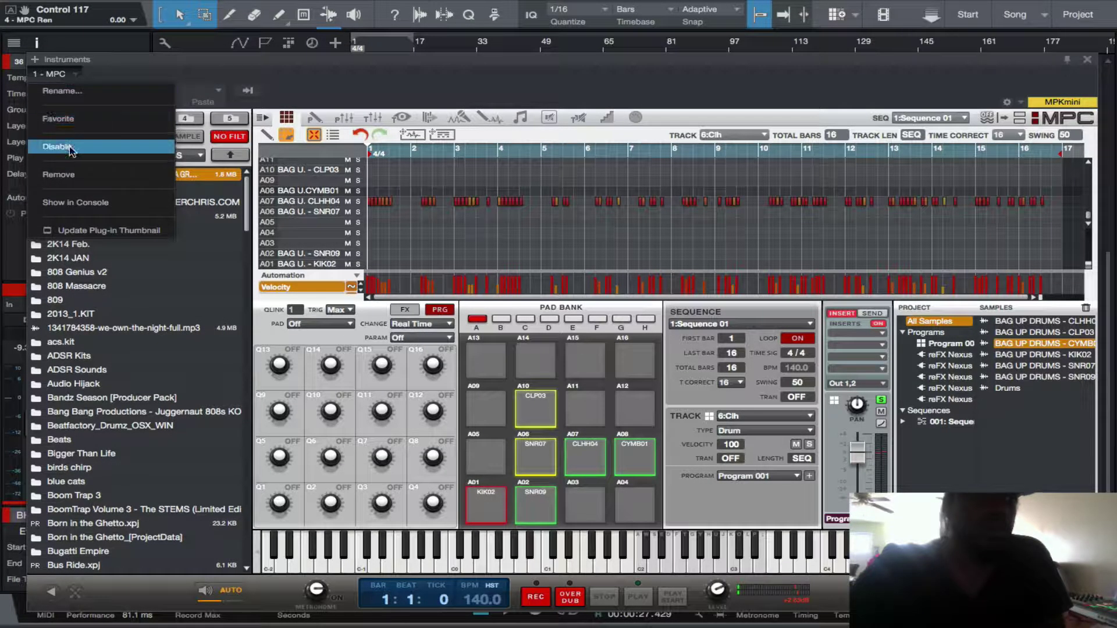
{"action": "left_click", "coordinate": [70, 147]}
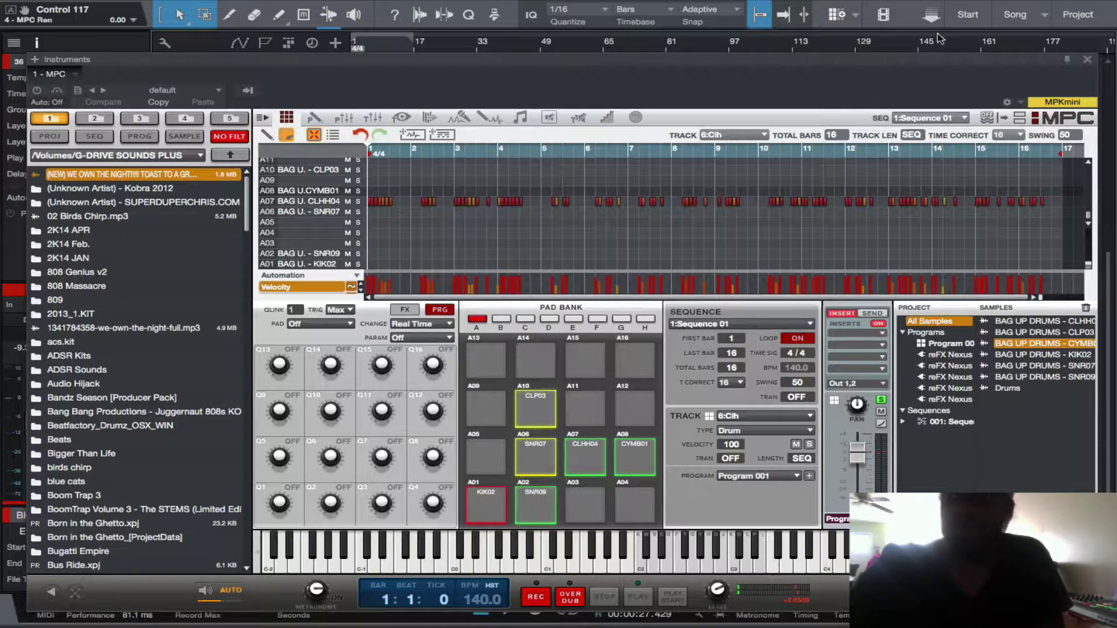
{"action": "left_click", "coordinate": [1087, 60]}
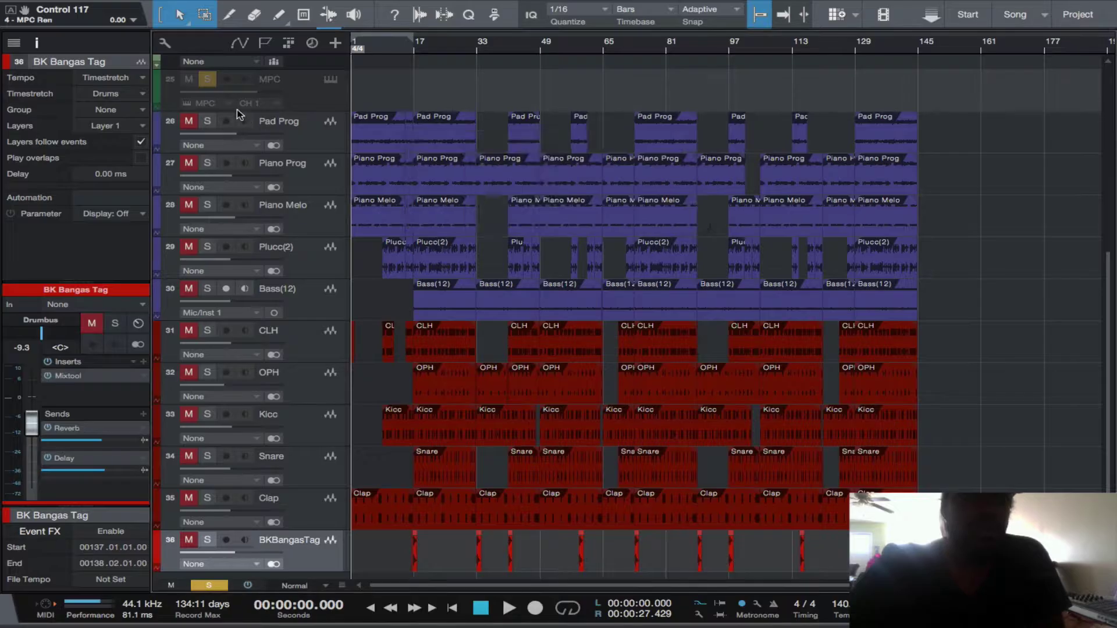
Move the solo from the MPC track to the Pad Prog track and play a short preview of it.
{"action": "left_click", "coordinate": [209, 83]}
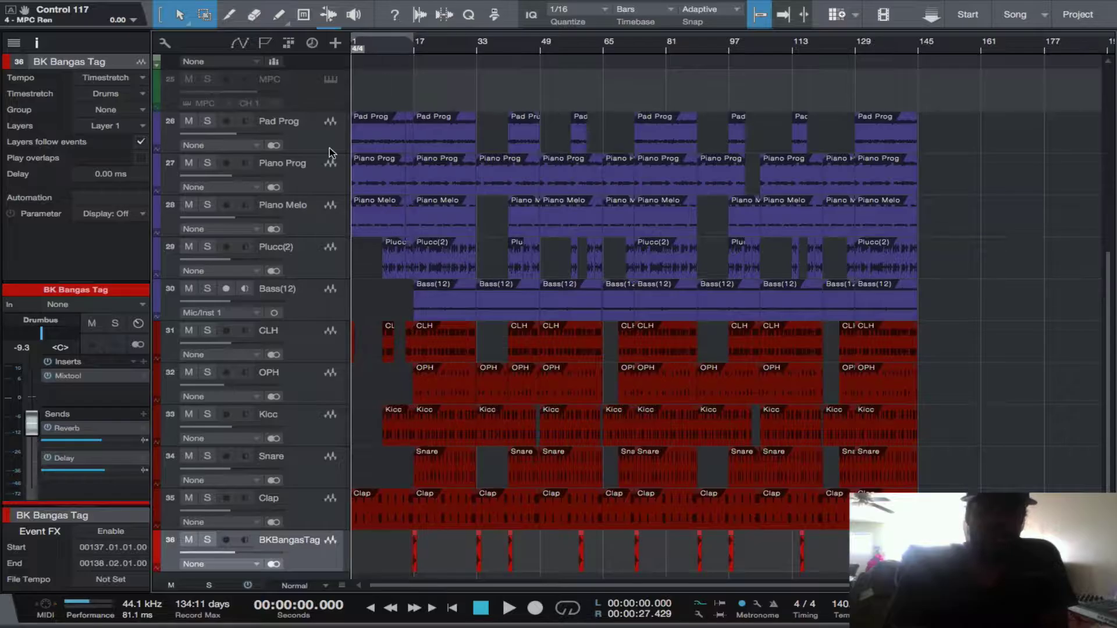
{"action": "left_click", "coordinate": [208, 121]}
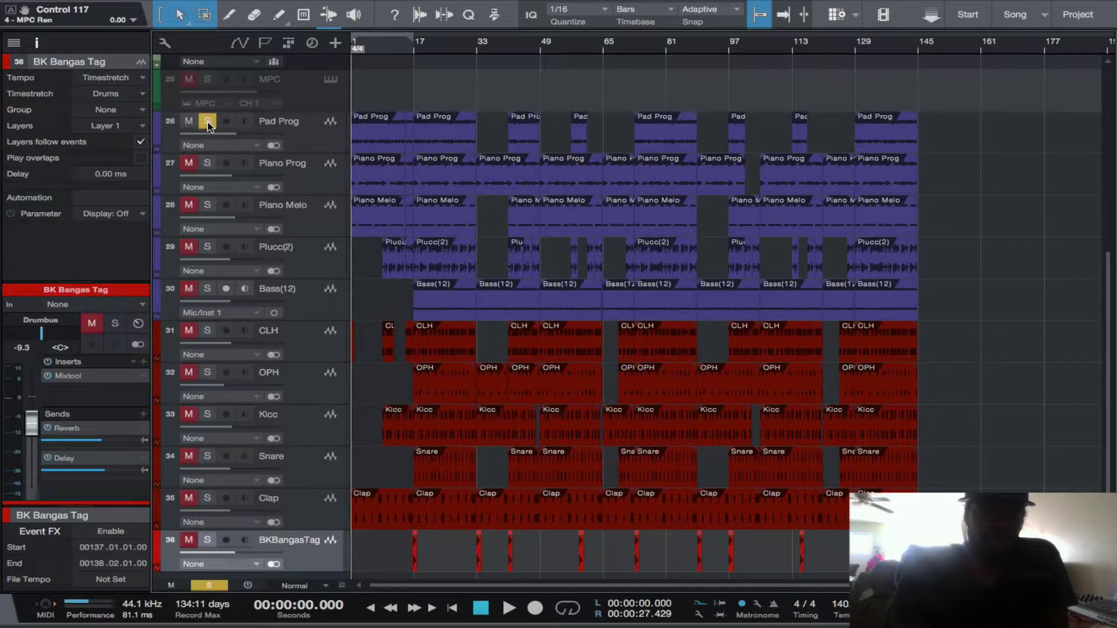
{"action": "left_click", "coordinate": [316, 146]}
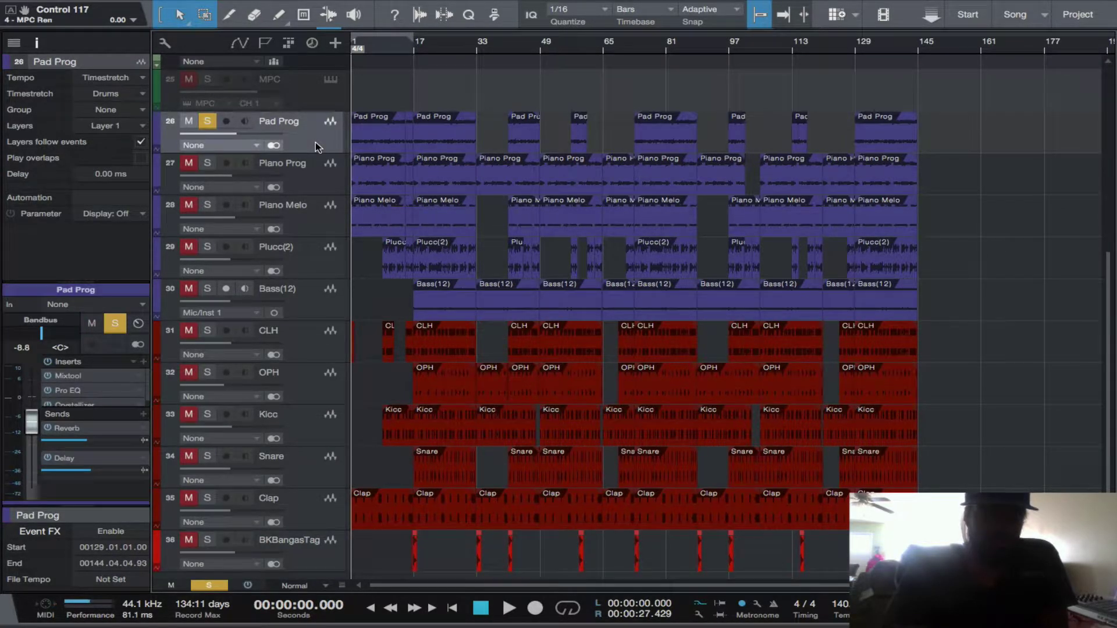
{"action": "key", "text": "space"}
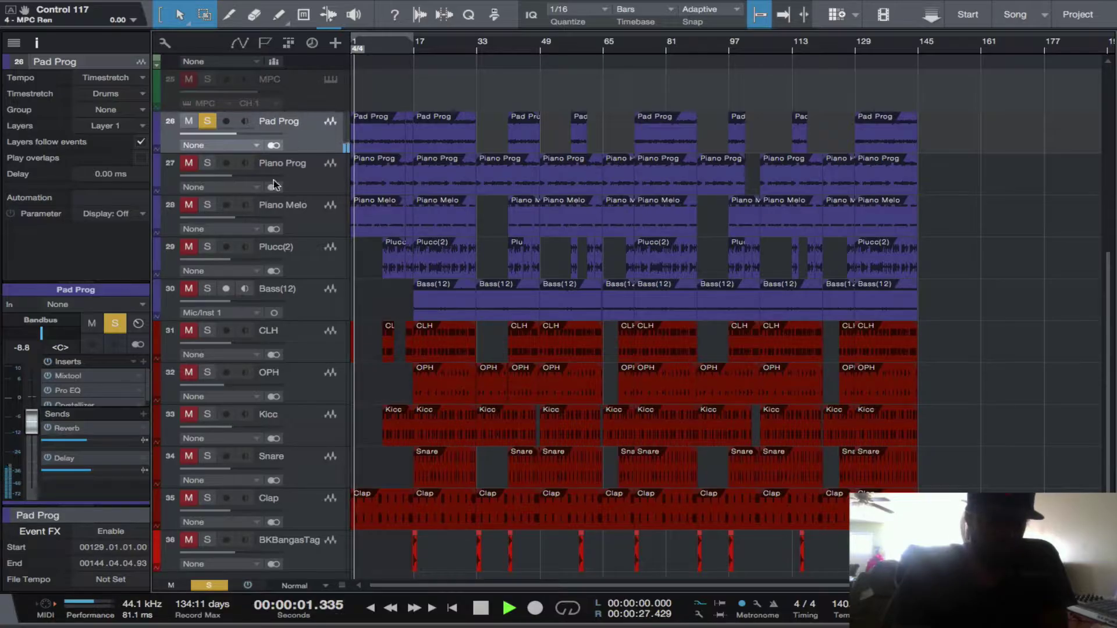
{"action": "key", "text": "space"}
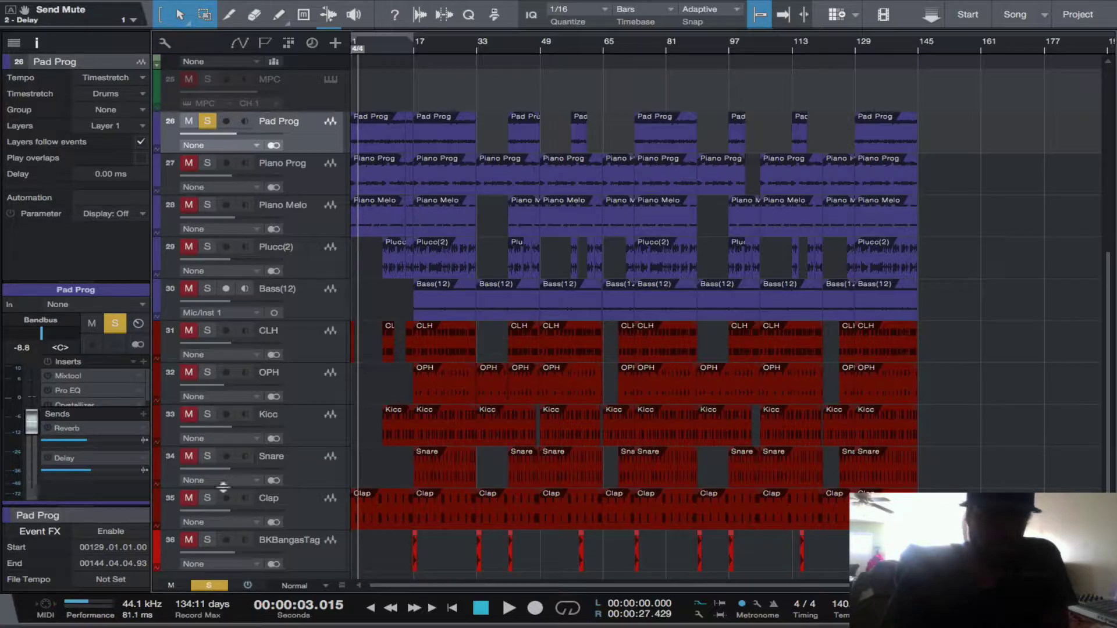
{"action": "left_click", "coordinate": [481, 611]}
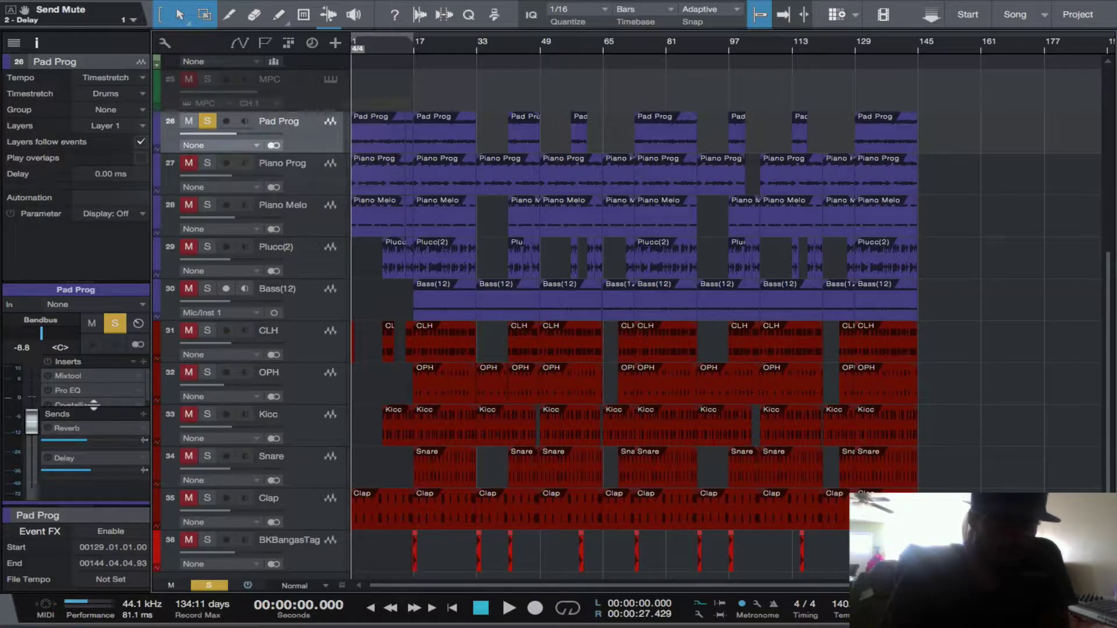
Review Pad Prog's Mixtool insert and compare the track with its Pro EQ on and off, leaving the EQ on.
{"action": "left_click_drag", "start_coordinate": [93, 406], "coordinate": [93, 419]}
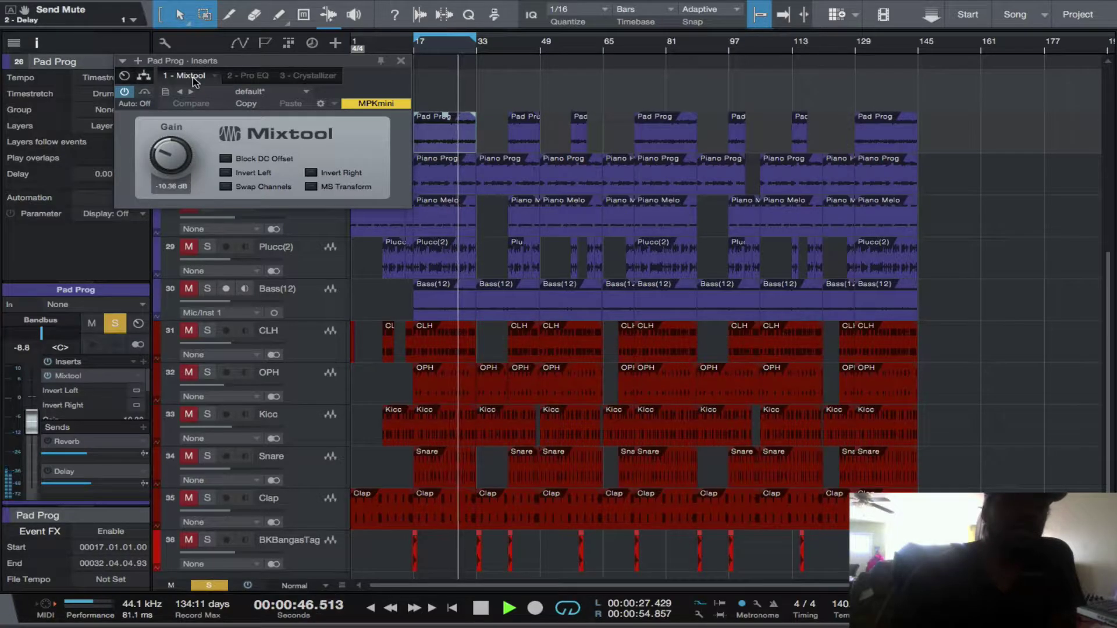
{"action": "left_click", "coordinate": [255, 82]}
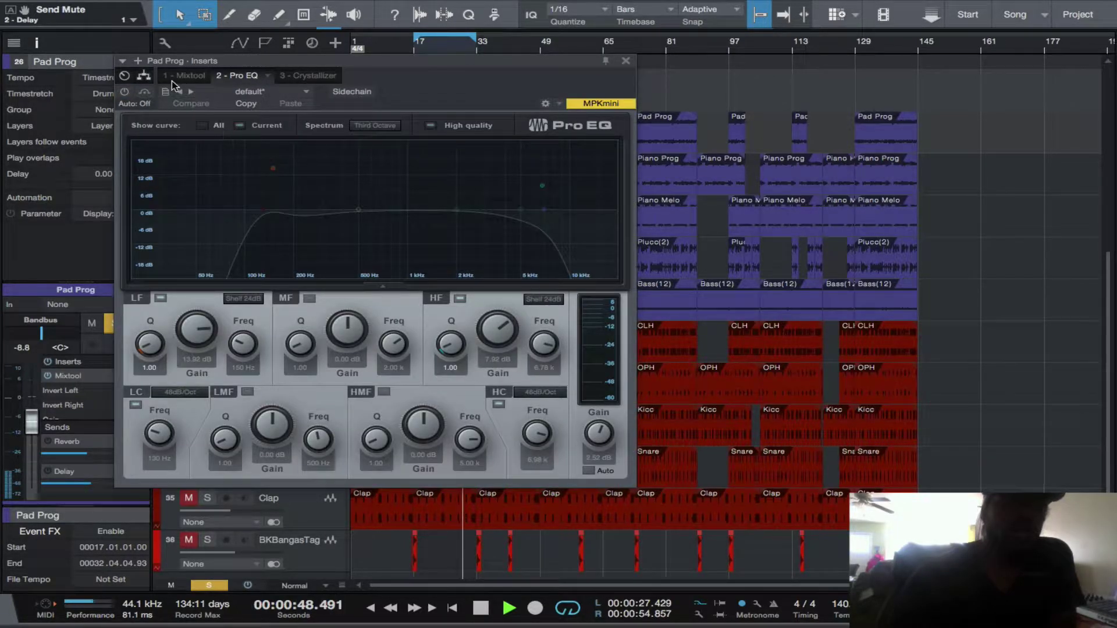
{"action": "left_click", "coordinate": [125, 92]}
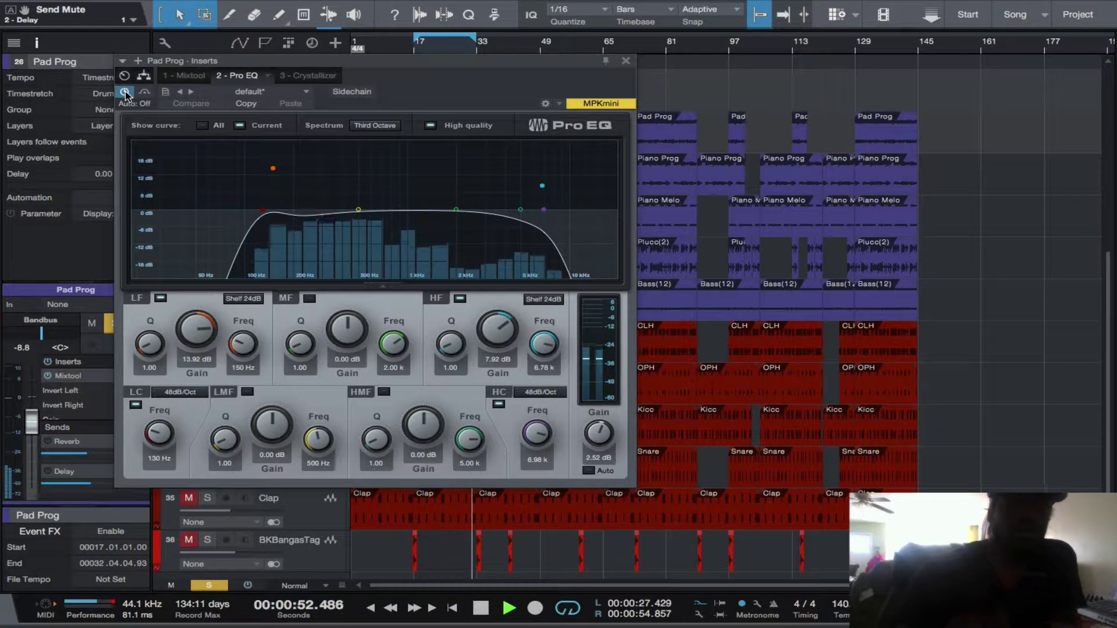
{"action": "left_click", "coordinate": [125, 92]}
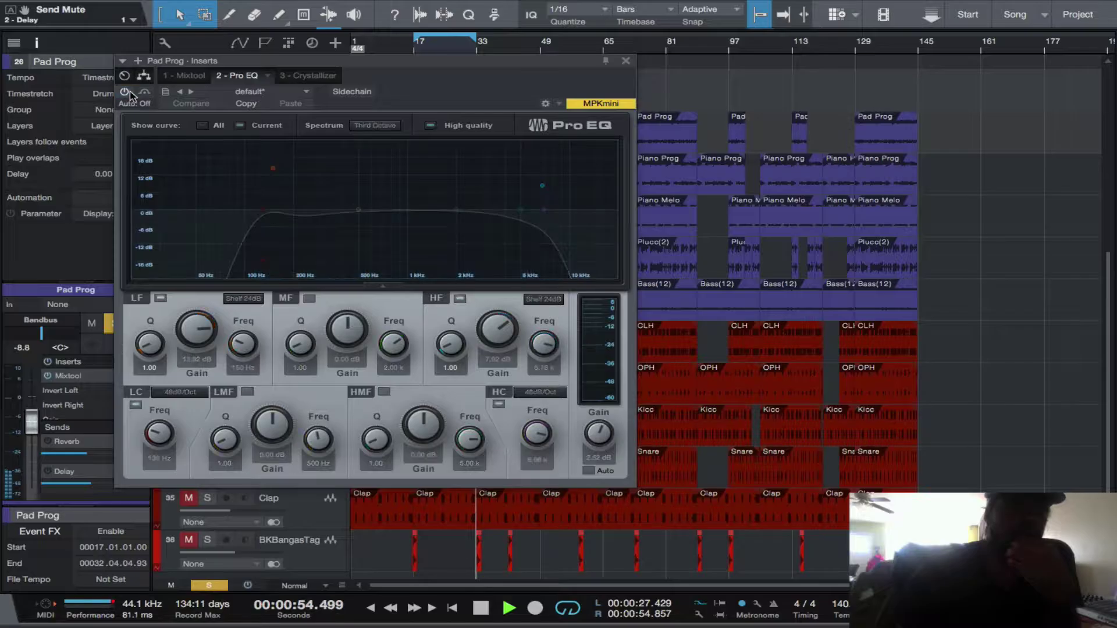
{"action": "left_click", "coordinate": [126, 92]}
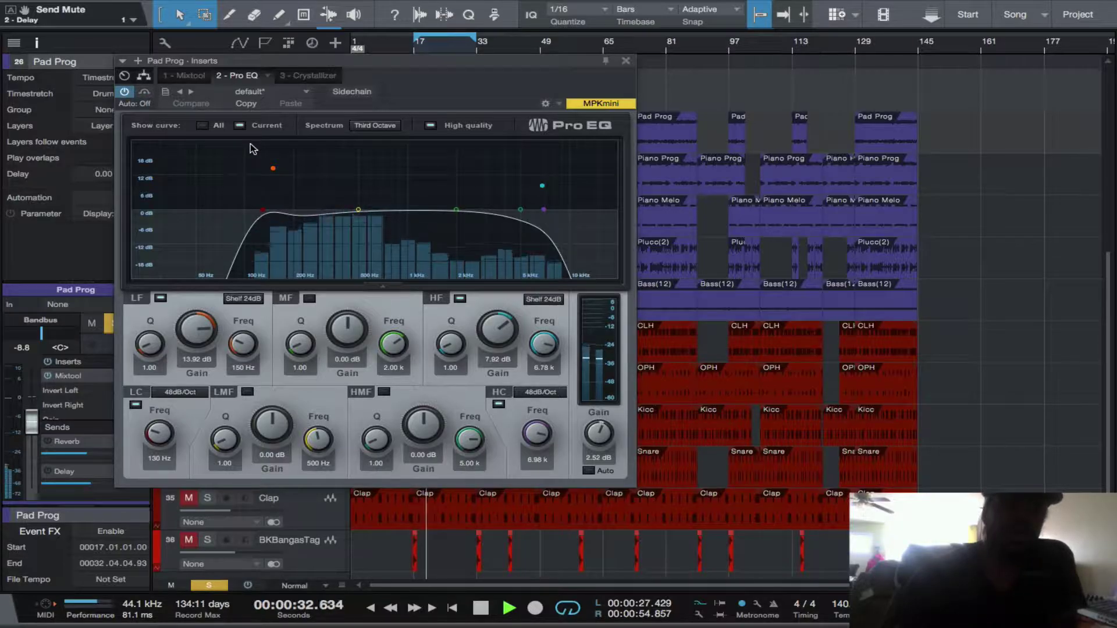
Review Pad Prog's Pro EQ bands and its Crystallizer Wet Pad setting, close the inserts, and enable the Reverb send.
{"action": "left_click", "coordinate": [273, 169]}
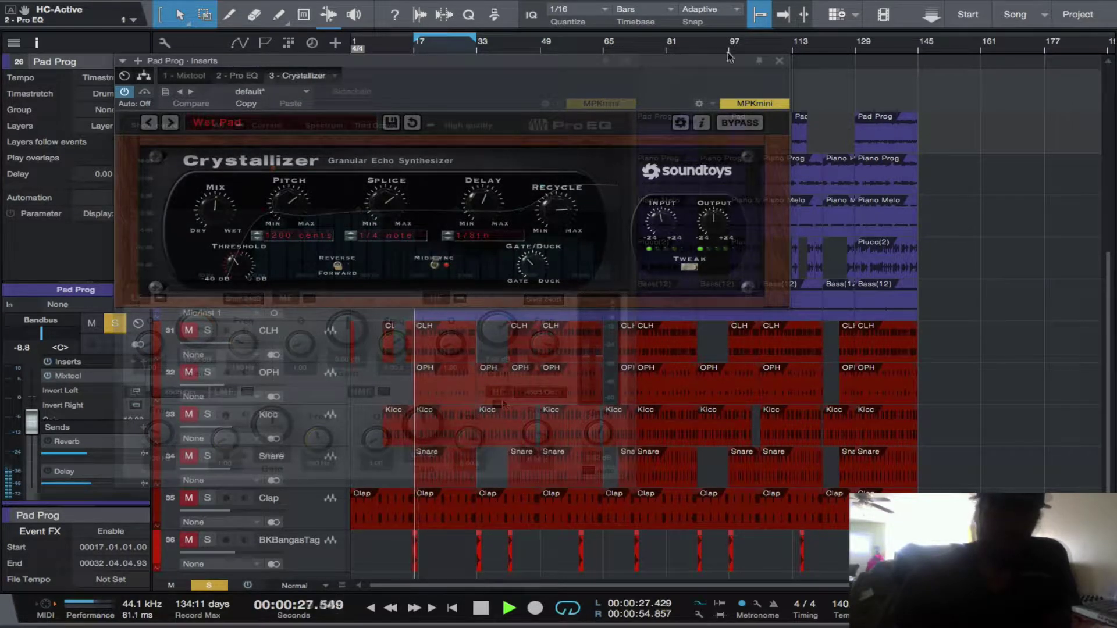
{"action": "left_click", "coordinate": [778, 61]}
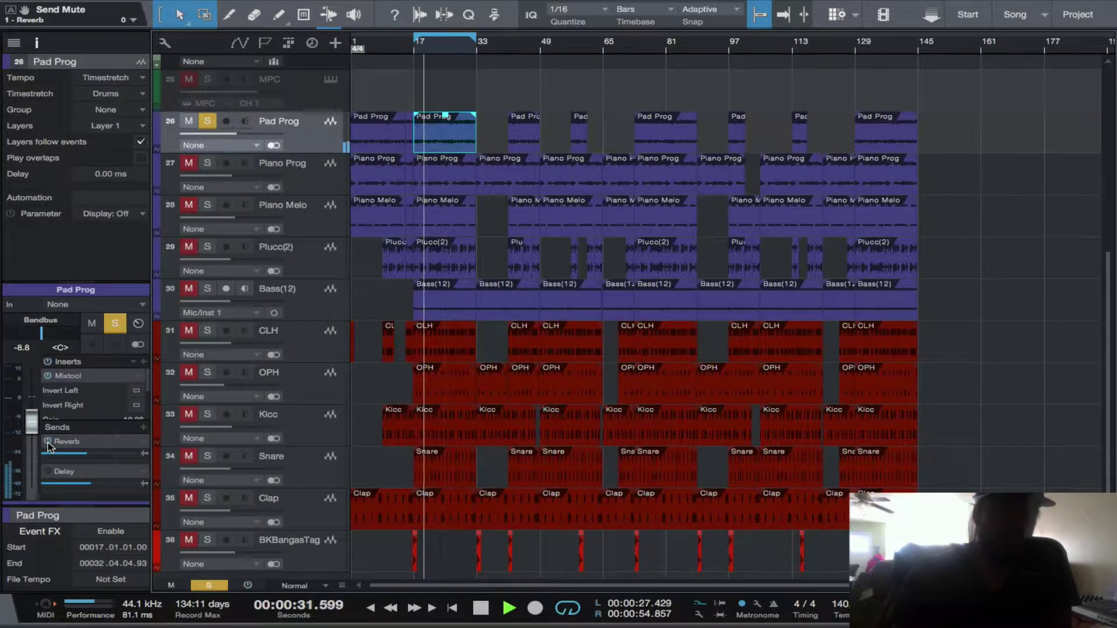
{"action": "key", "text": "ctrl+s"}
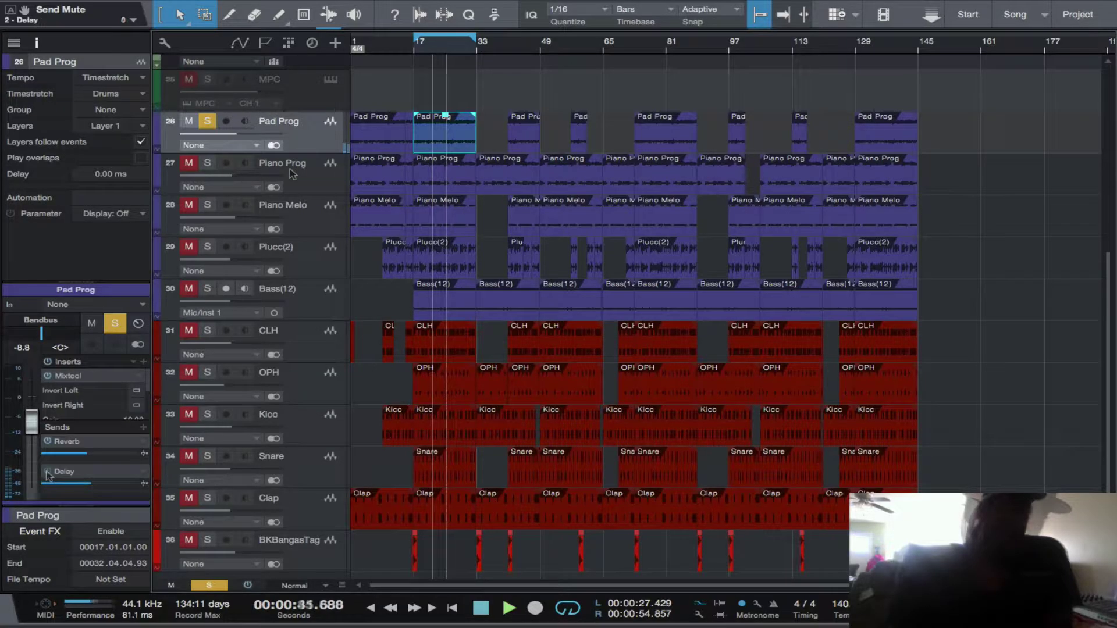
Select and solo the Piano Prog and Piano Melo tracks in addition to Pad Prog.
{"action": "left_click", "coordinate": [254, 178]}
{"action": "left_click", "coordinate": [208, 163]}
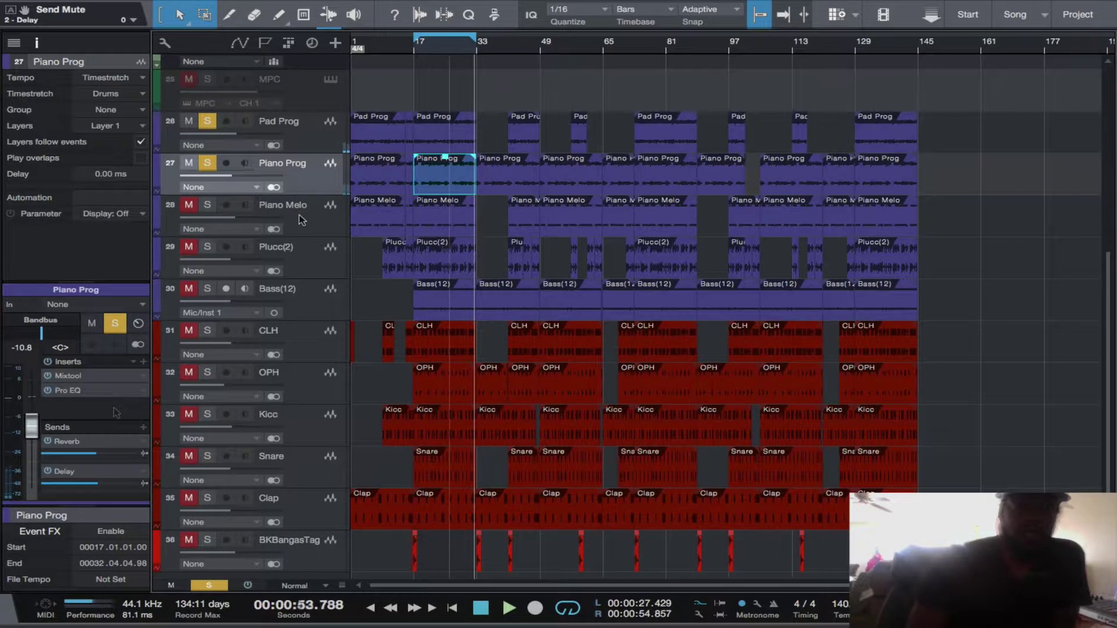
{"action": "left_click", "coordinate": [238, 214]}
{"action": "left_click", "coordinate": [207, 206]}
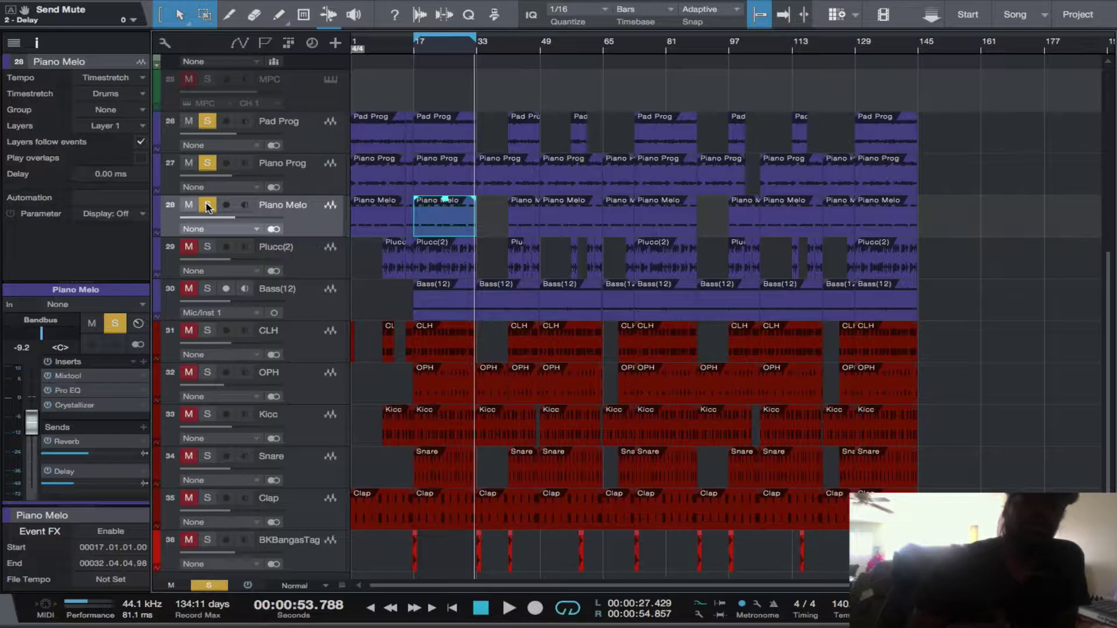
Review Piano Melo's Crystallizer insert with the ChorusPongDelay preset and its Pro EQ curve during playback.
{"action": "left_click", "coordinate": [94, 403]}
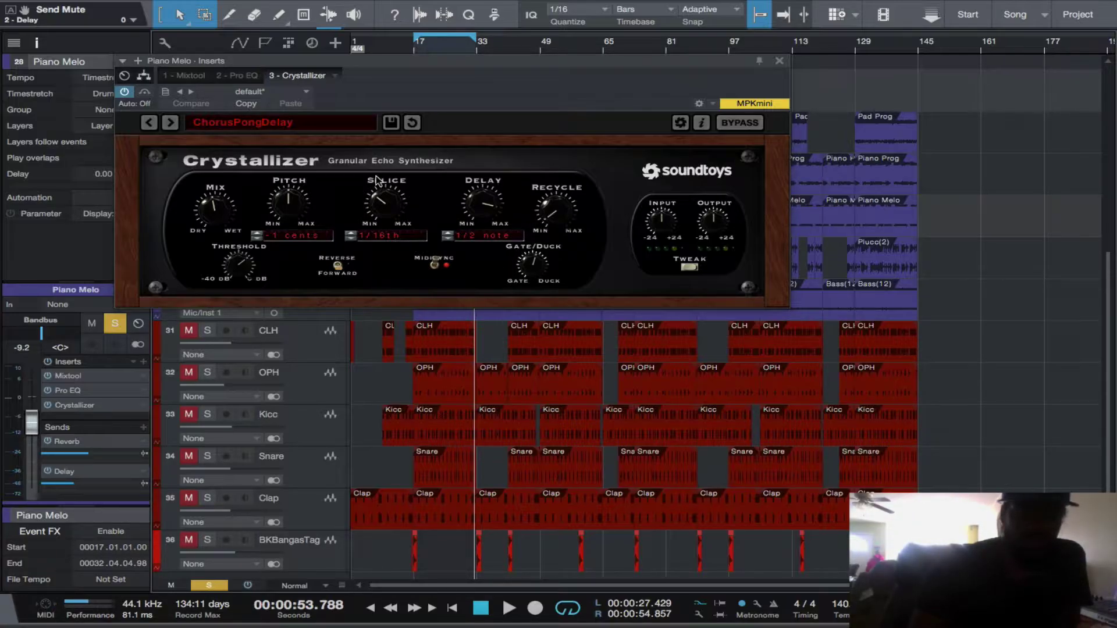
{"action": "left_click", "coordinate": [780, 60]}
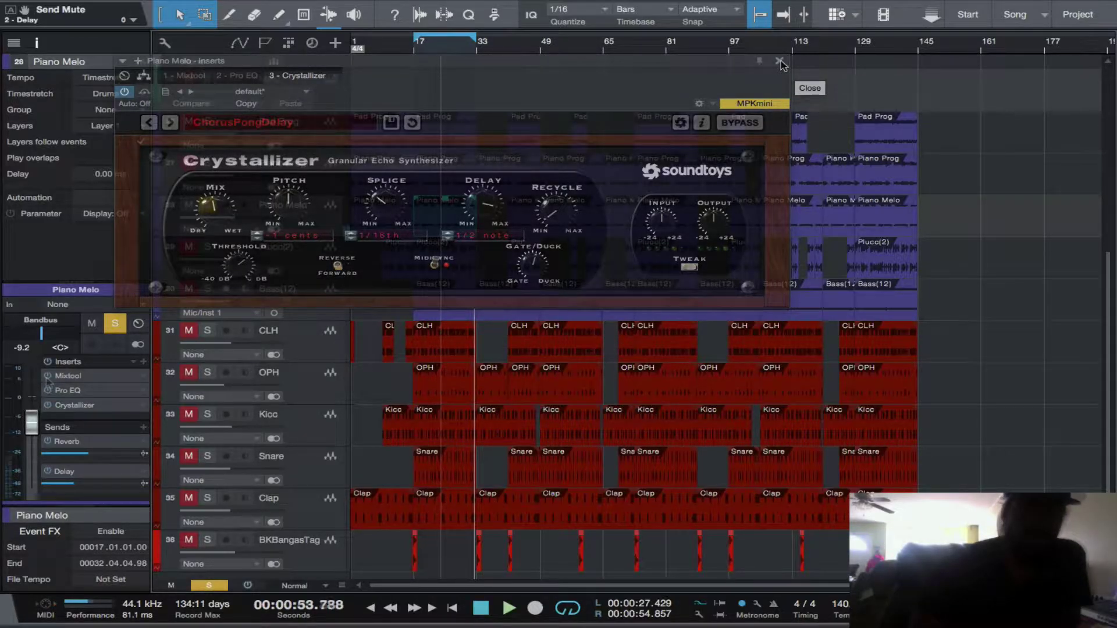
{"action": "left_click", "coordinate": [781, 61]}
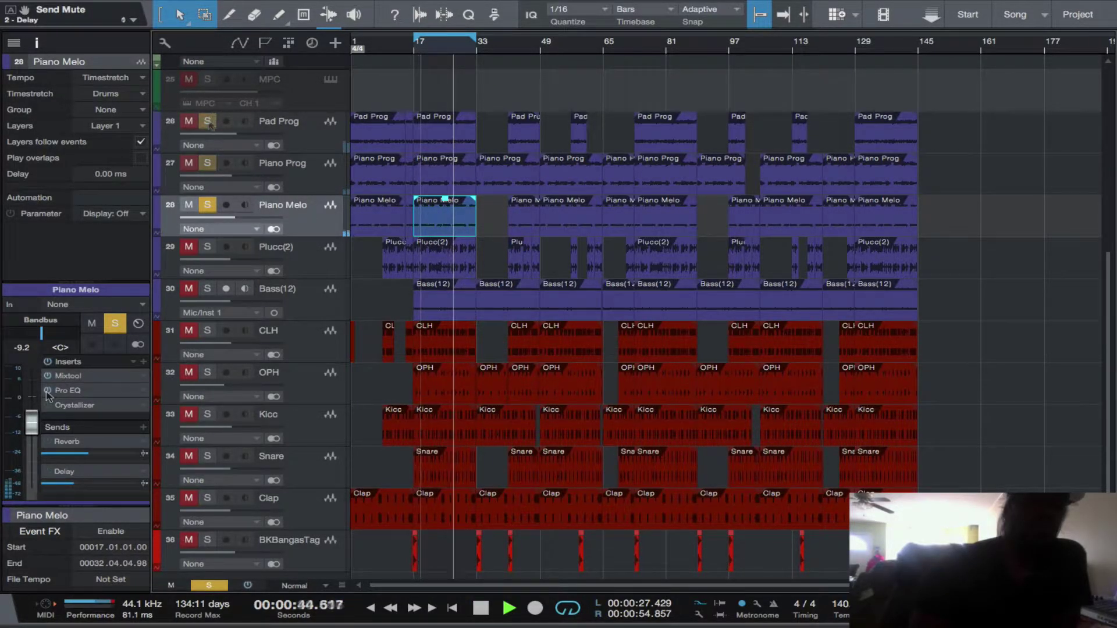
{"action": "left_click", "coordinate": [66, 390]}
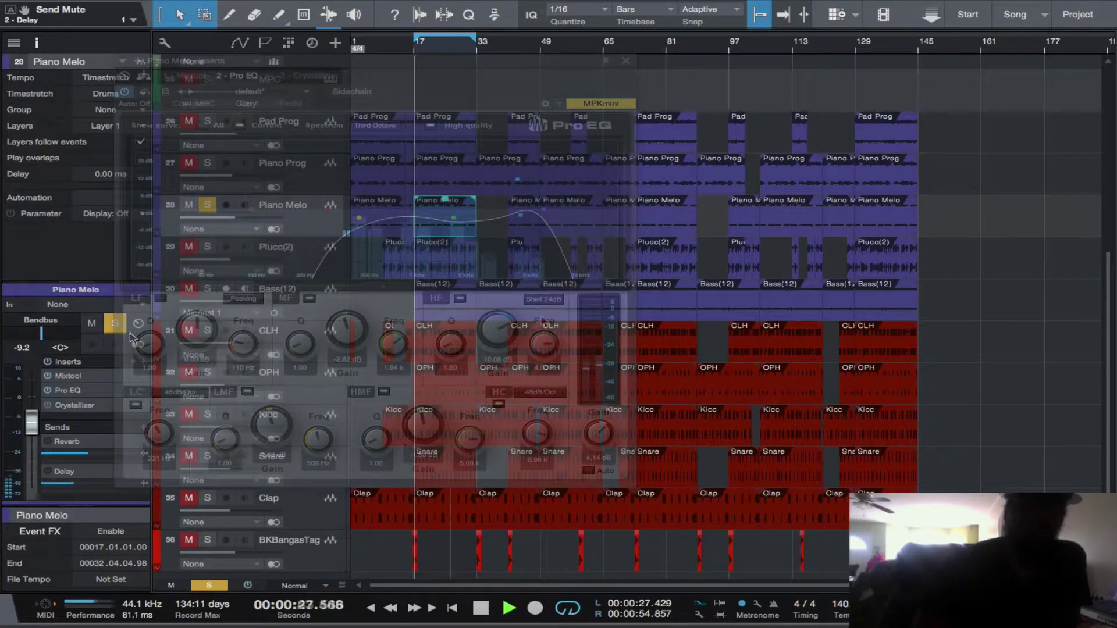
Move the solo from Piano Melo to the Plucc(2) track, enable its Pro EQ, and inspect its Crystallizer insert.
{"action": "left_click", "coordinate": [115, 325]}
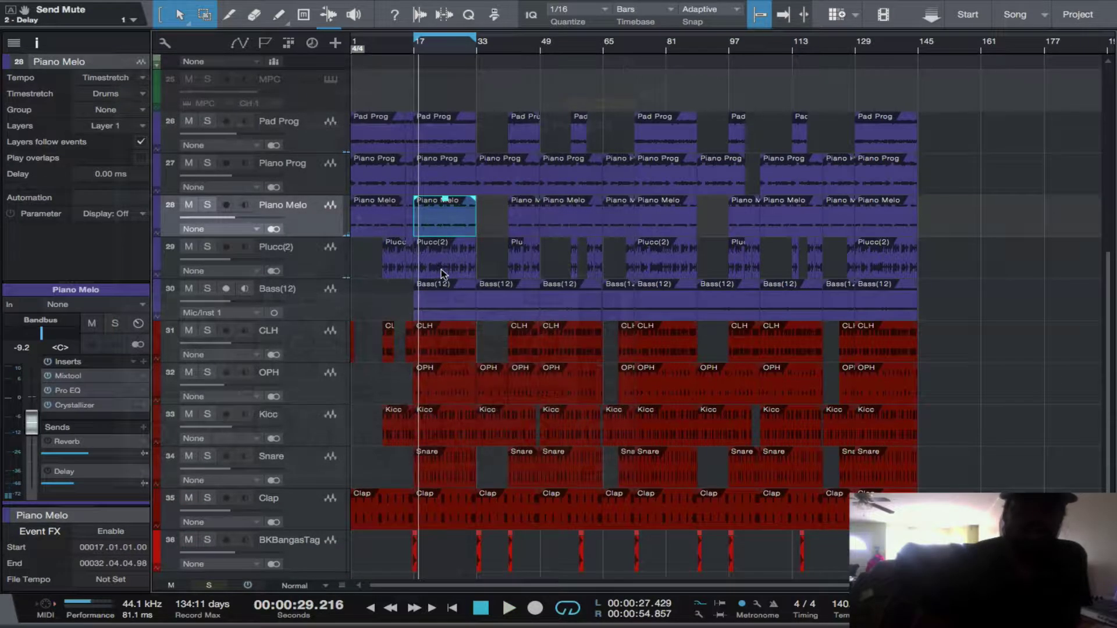
{"action": "left_click", "coordinate": [442, 273]}
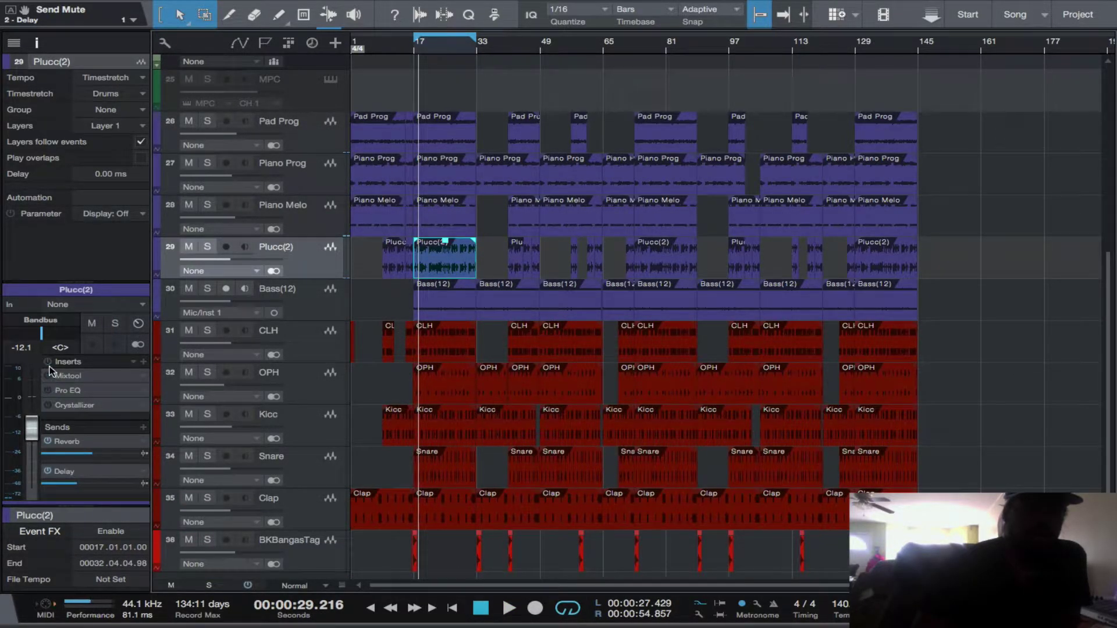
{"action": "left_click", "coordinate": [114, 326]}
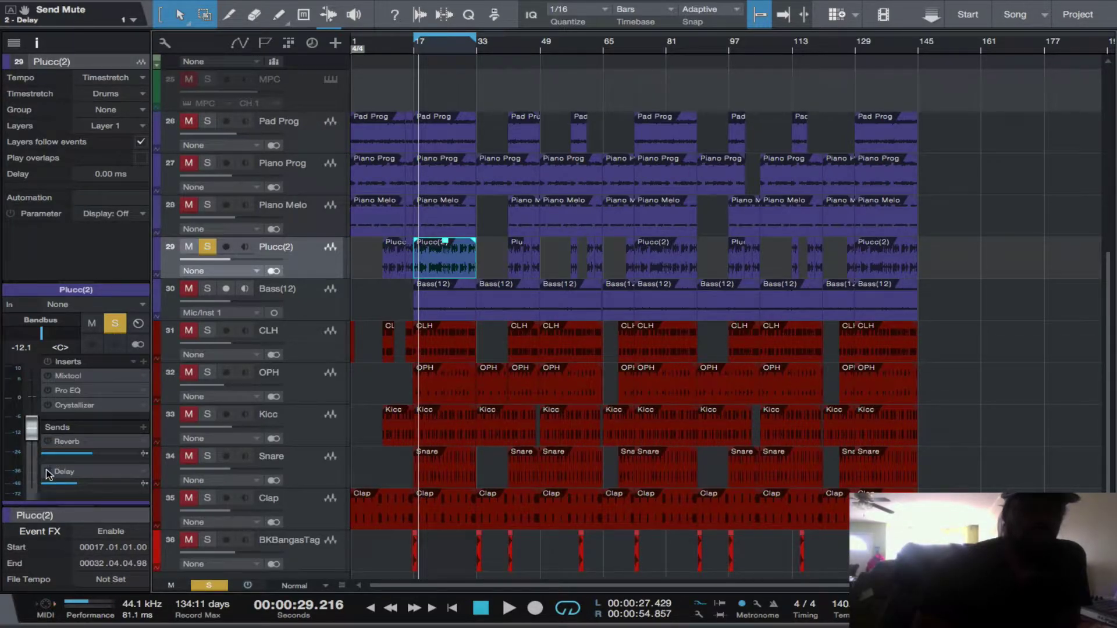
{"action": "left_click", "coordinate": [49, 391]}
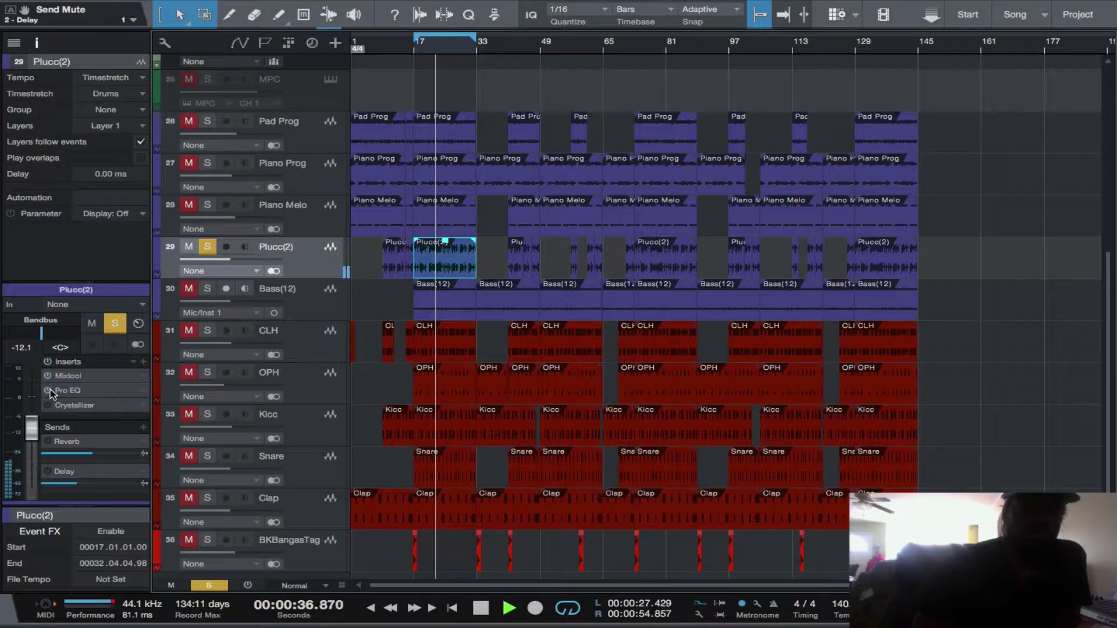
{"action": "double_click", "coordinate": [75, 405]}
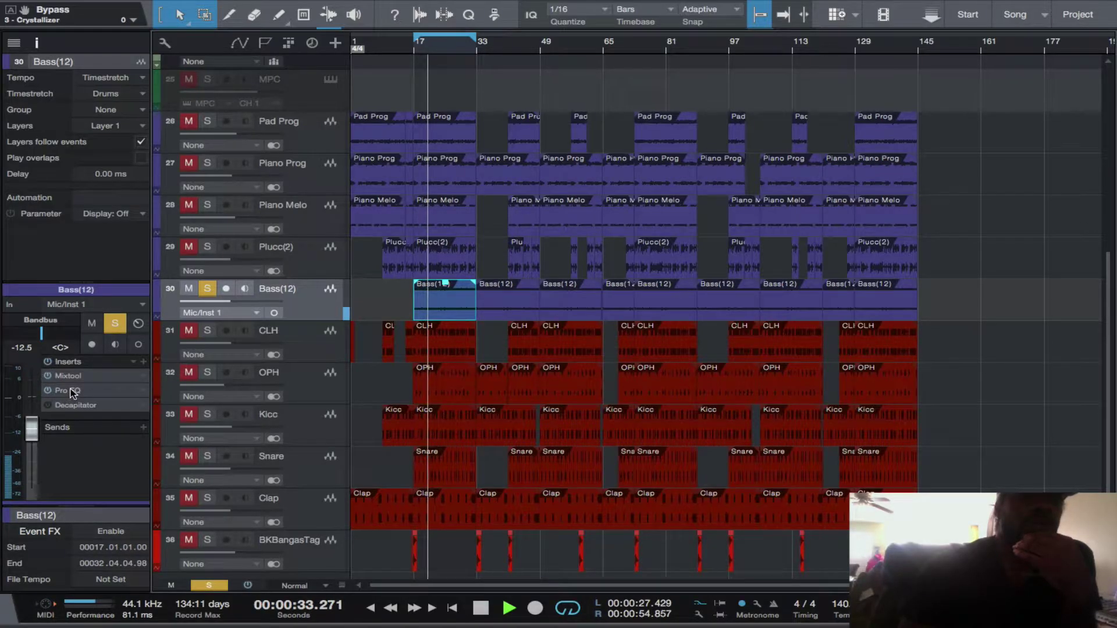
Review the Pro EQ bands on the soloed Bass(12) track, pausing and resuming playback.
{"action": "double_click", "coordinate": [72, 391]}
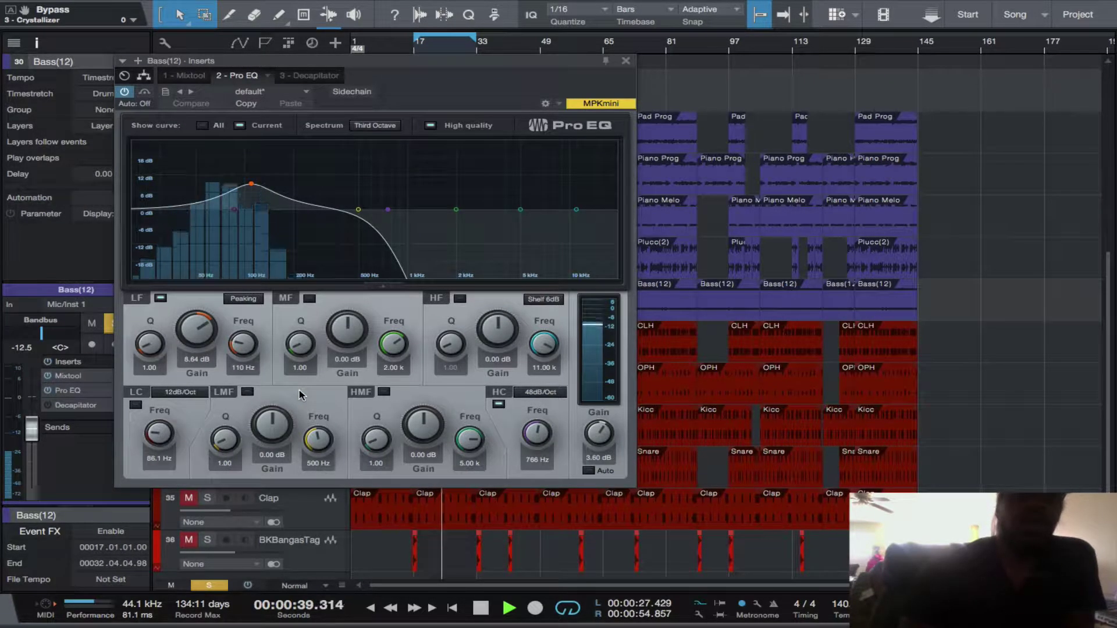
{"action": "key", "text": "space"}
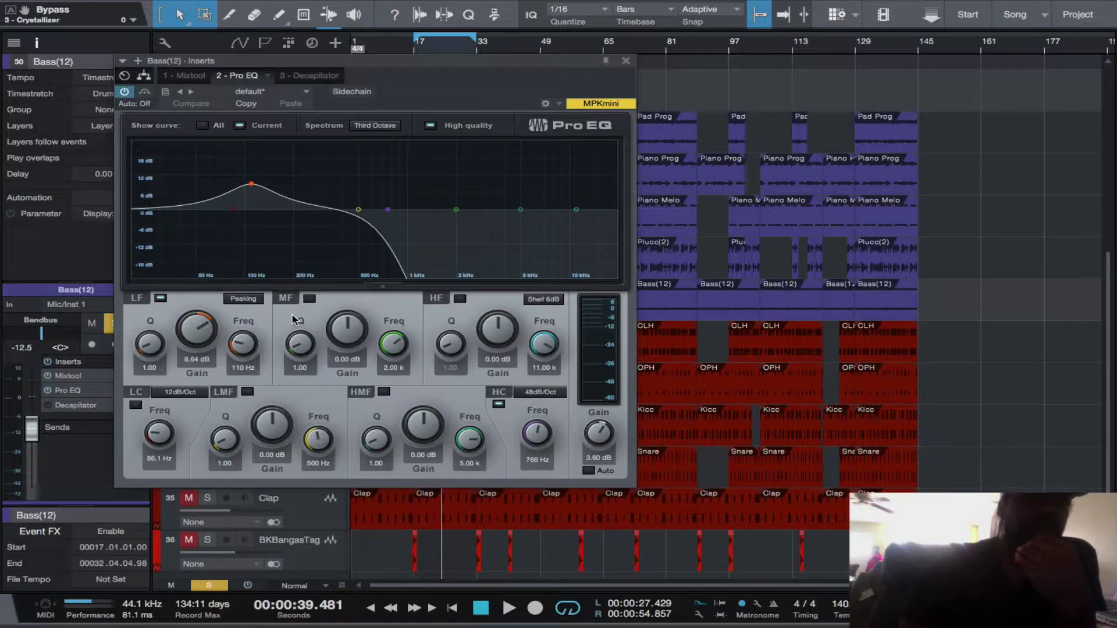
{"action": "key", "text": "space"}
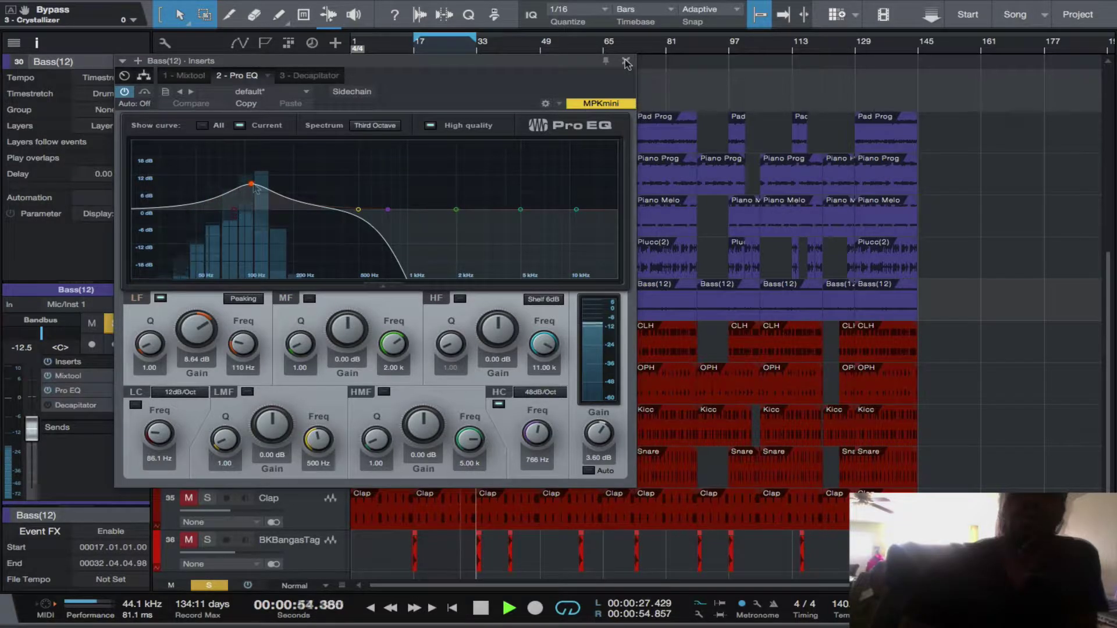
Activate Decapitator on Bass(12), compare the sound with it bypassed and engaged, leave it engaged, and close the inserts.
{"action": "left_click", "coordinate": [307, 74]}
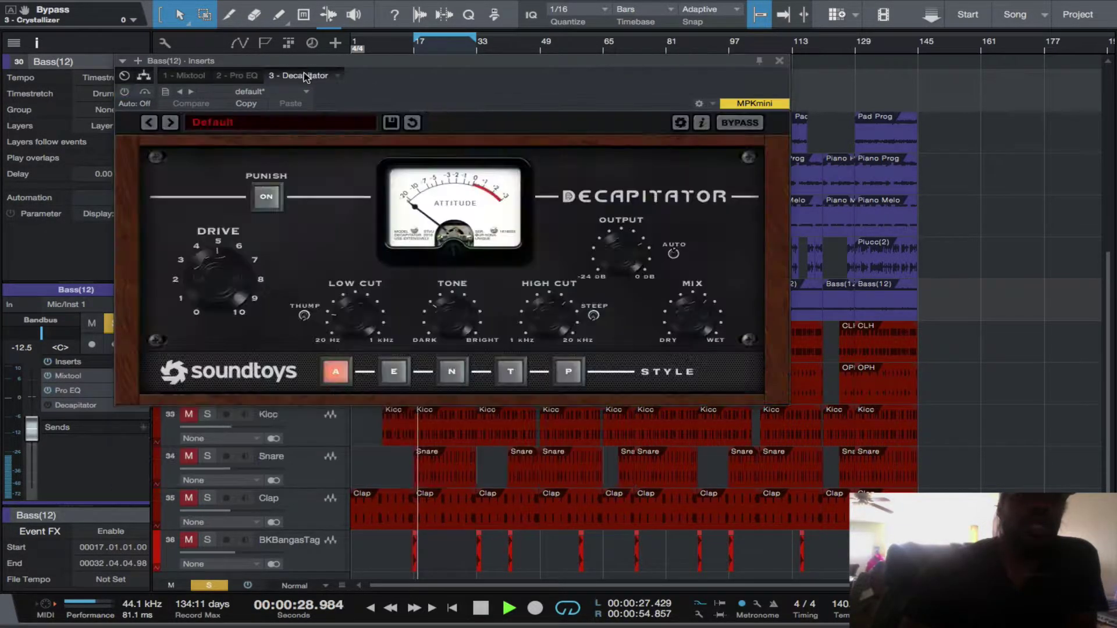
{"action": "left_click", "coordinate": [125, 92]}
{"action": "left_click", "coordinate": [145, 92]}
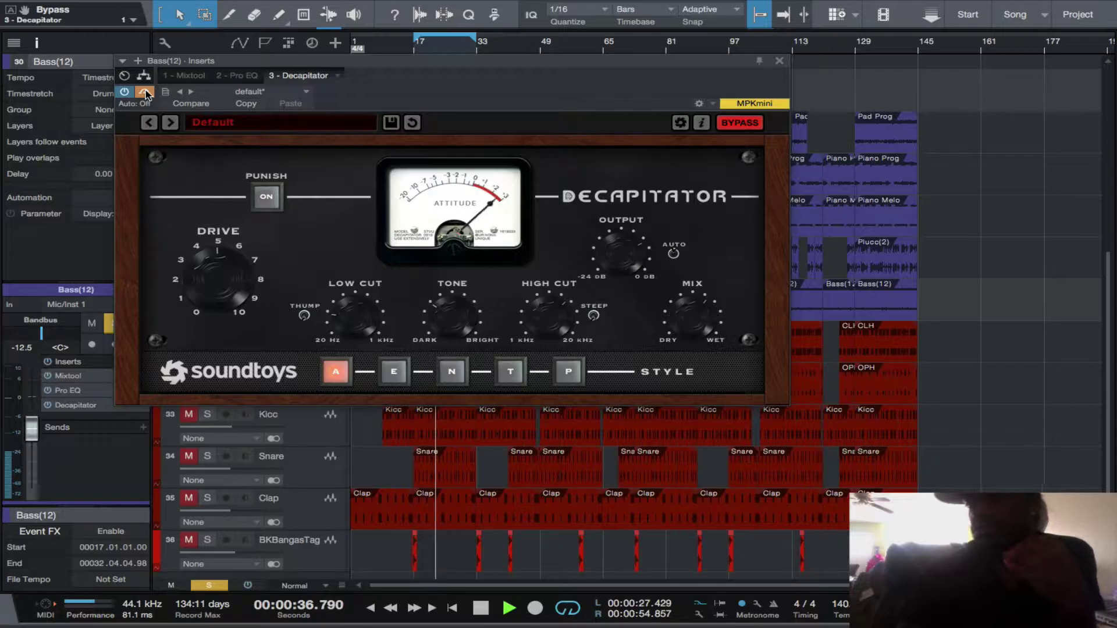
{"action": "left_click", "coordinate": [145, 93]}
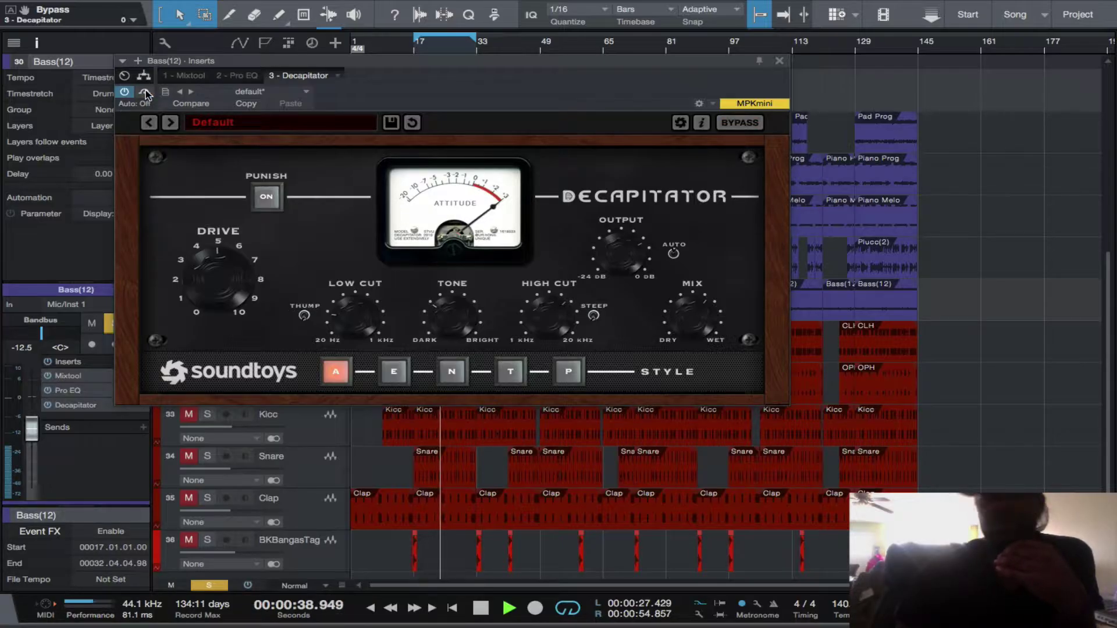
{"action": "key", "text": "space"}
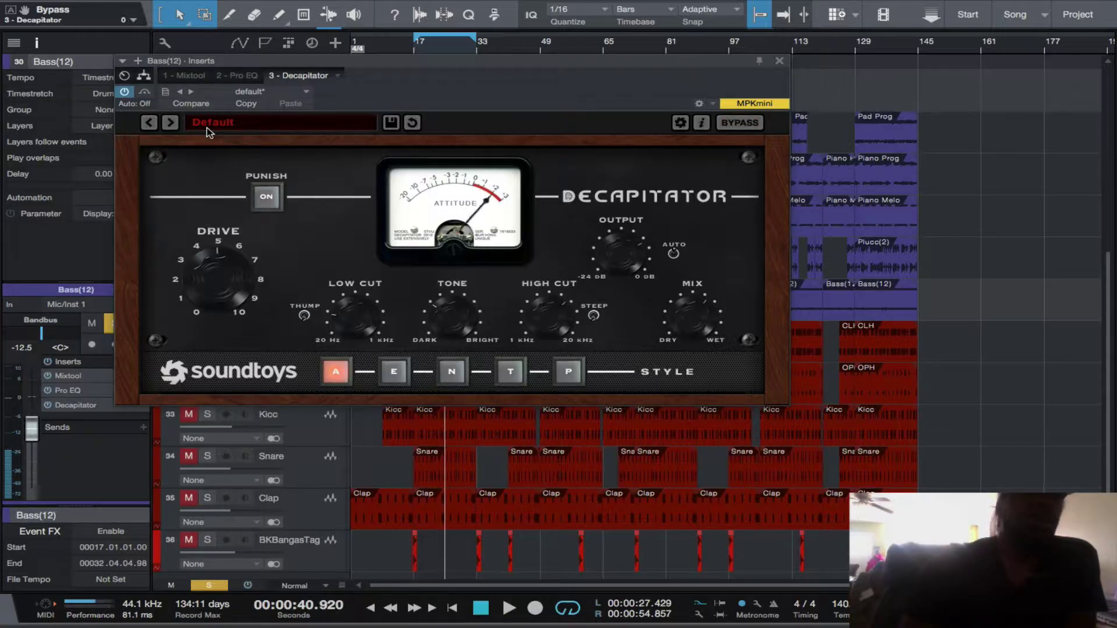
{"action": "left_click", "coordinate": [783, 61]}
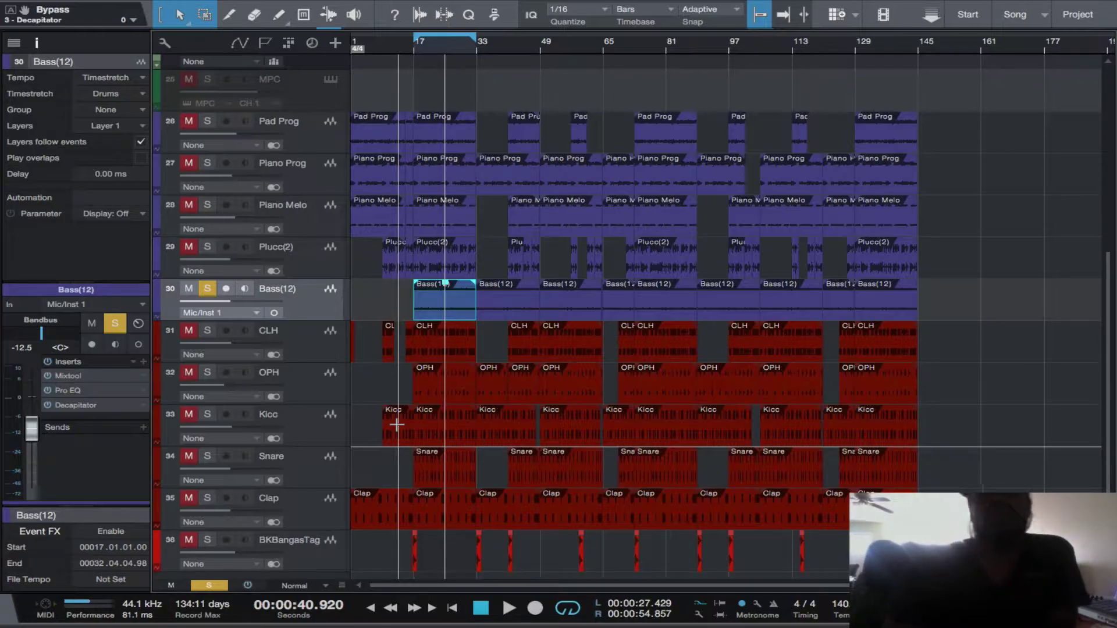
Play the bass and solo Pad Prog, Piano Prog, Piano Melo and Plucc(2) together with it.
{"action": "key", "text": "space"}
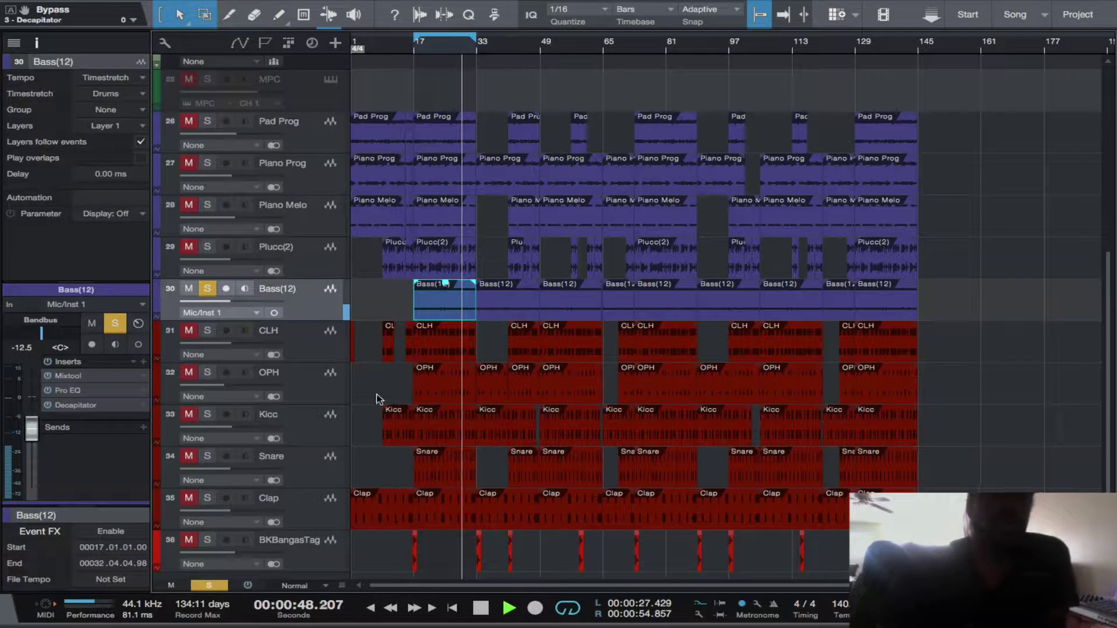
{"action": "left_click", "coordinate": [208, 125]}
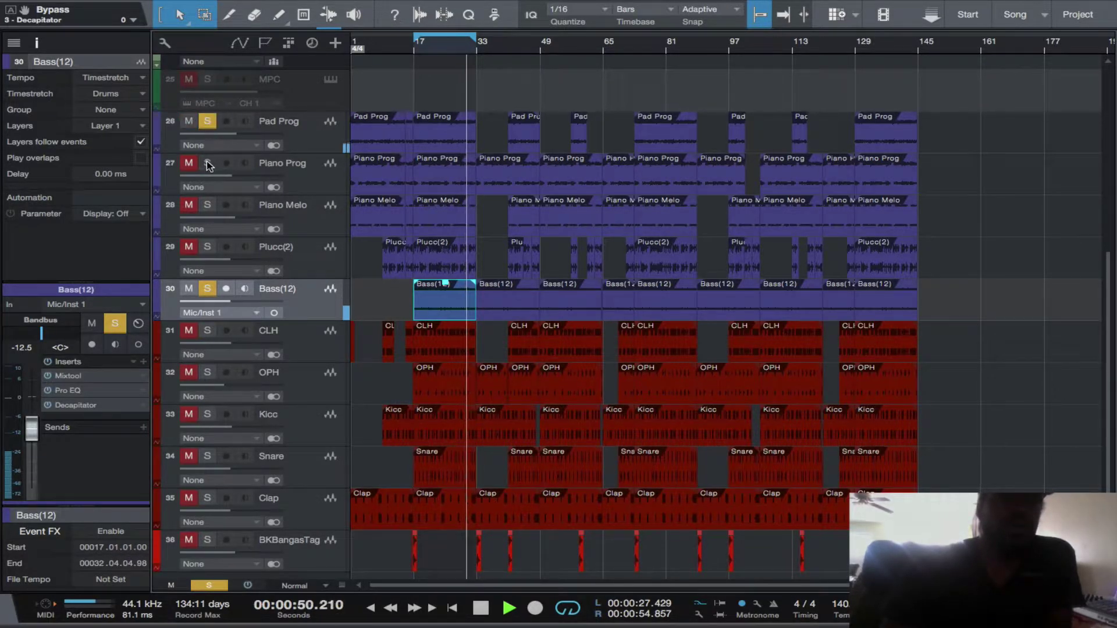
{"action": "left_click", "coordinate": [207, 205]}
{"action": "left_click", "coordinate": [207, 247]}
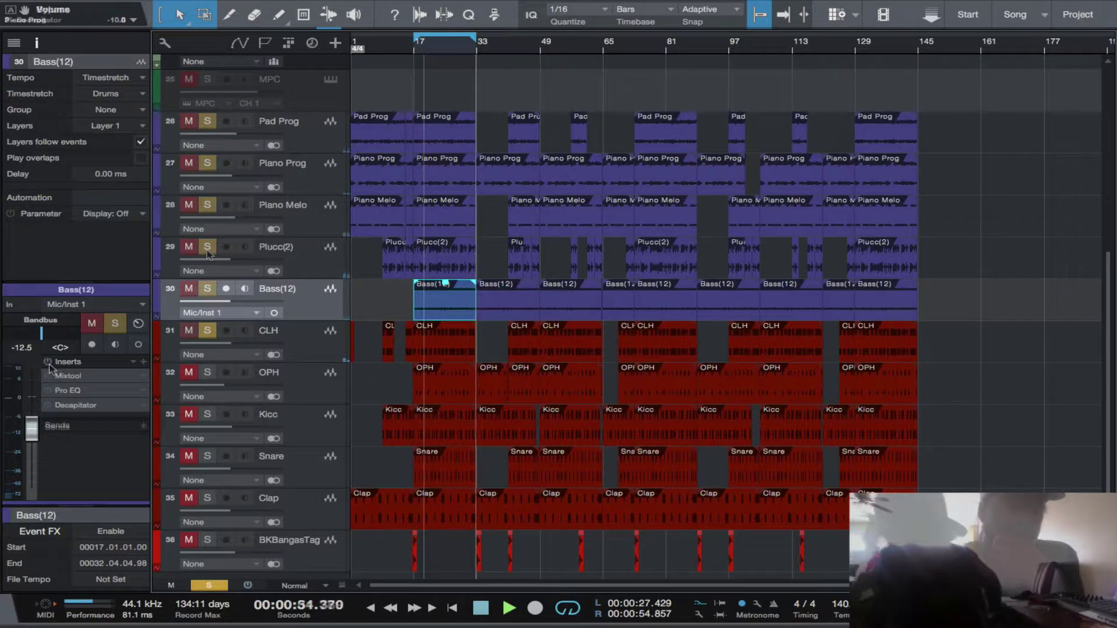
{"action": "key", "text": "space"}
{"action": "key", "text": "space"}
Select the CLH track, review its Pro EQ with a bypass comparison, and switch on its EchoBoy insert.
{"action": "key", "text": "Down"}
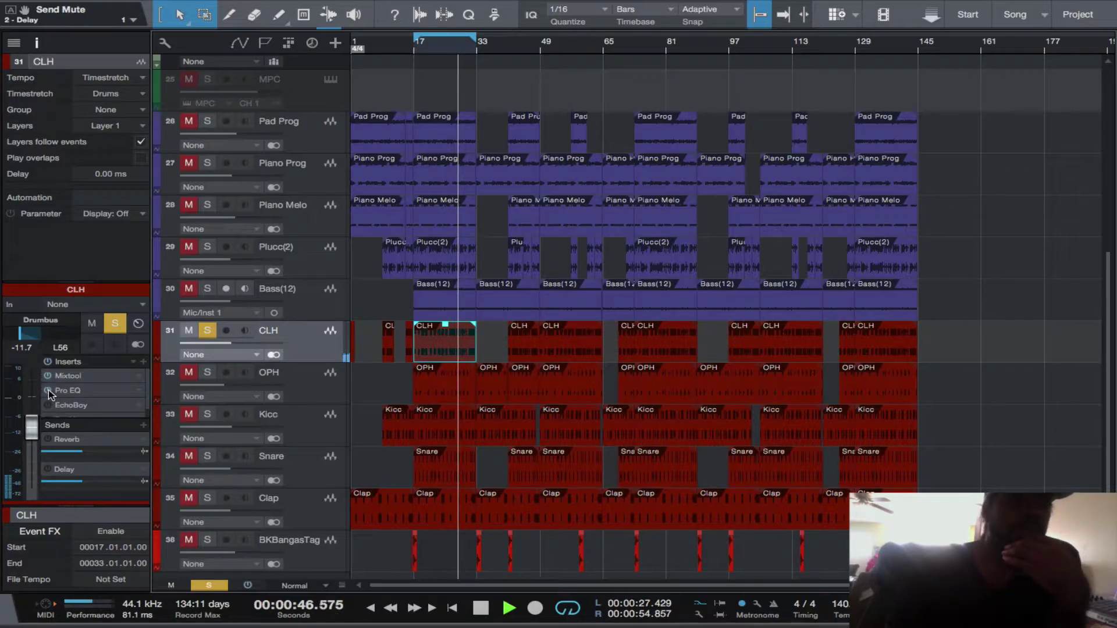
{"action": "left_click", "coordinate": [93, 389]}
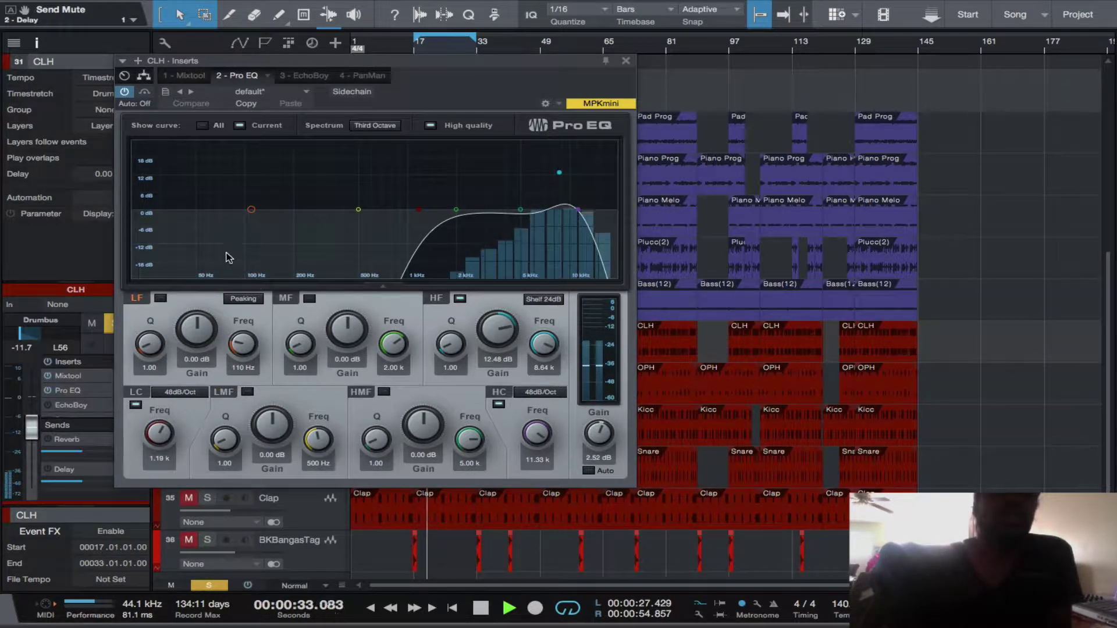
{"action": "left_click", "coordinate": [144, 93]}
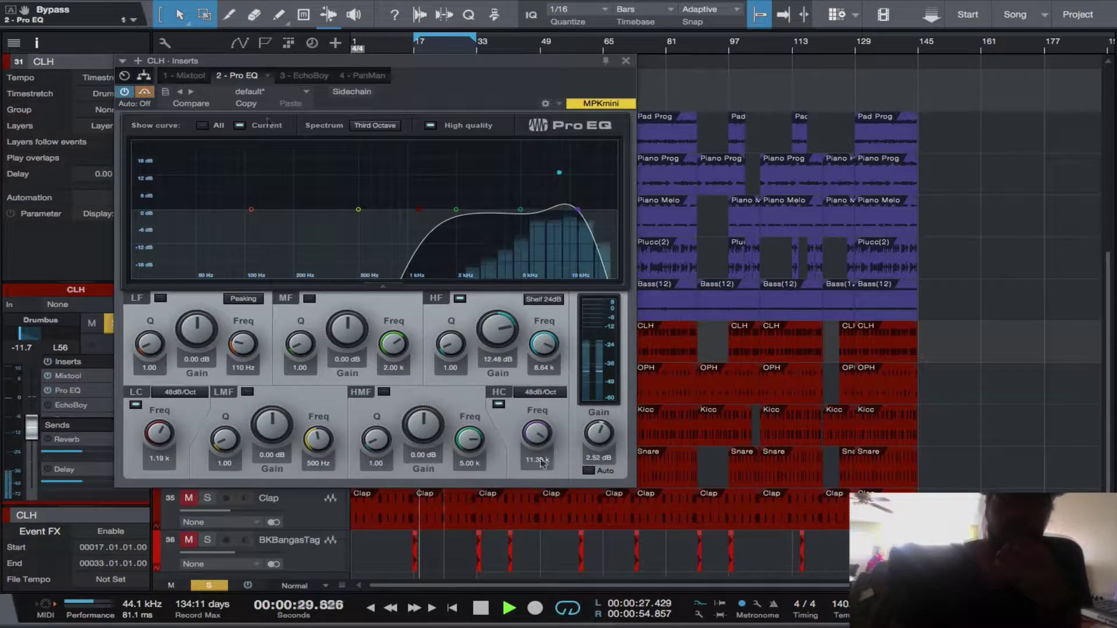
{"action": "left_click", "coordinate": [297, 77]}
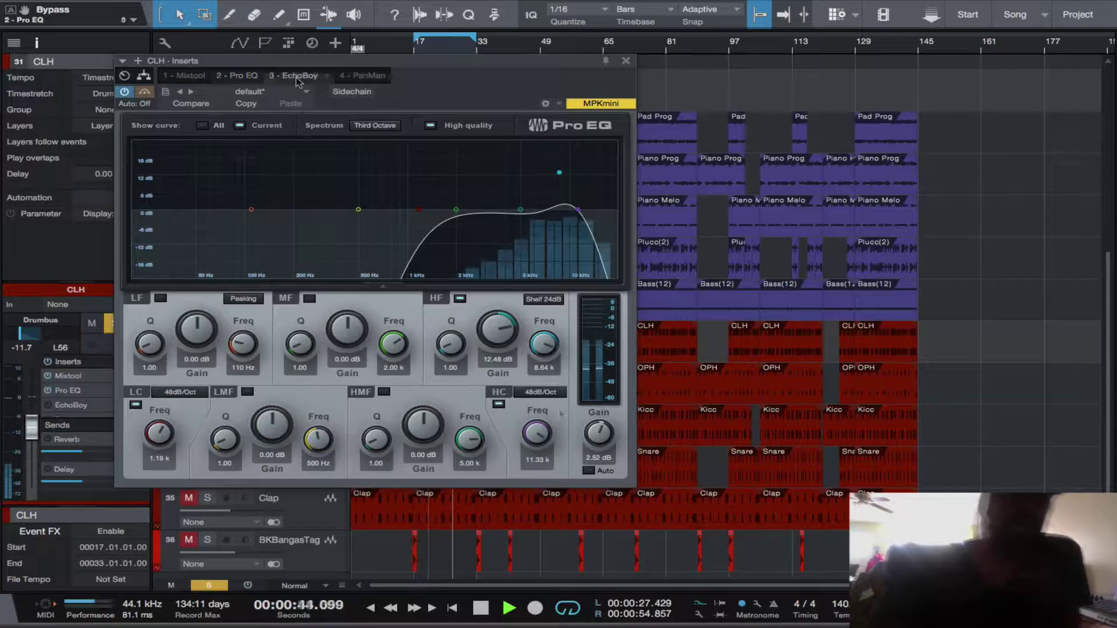
{"action": "left_click", "coordinate": [124, 93]}
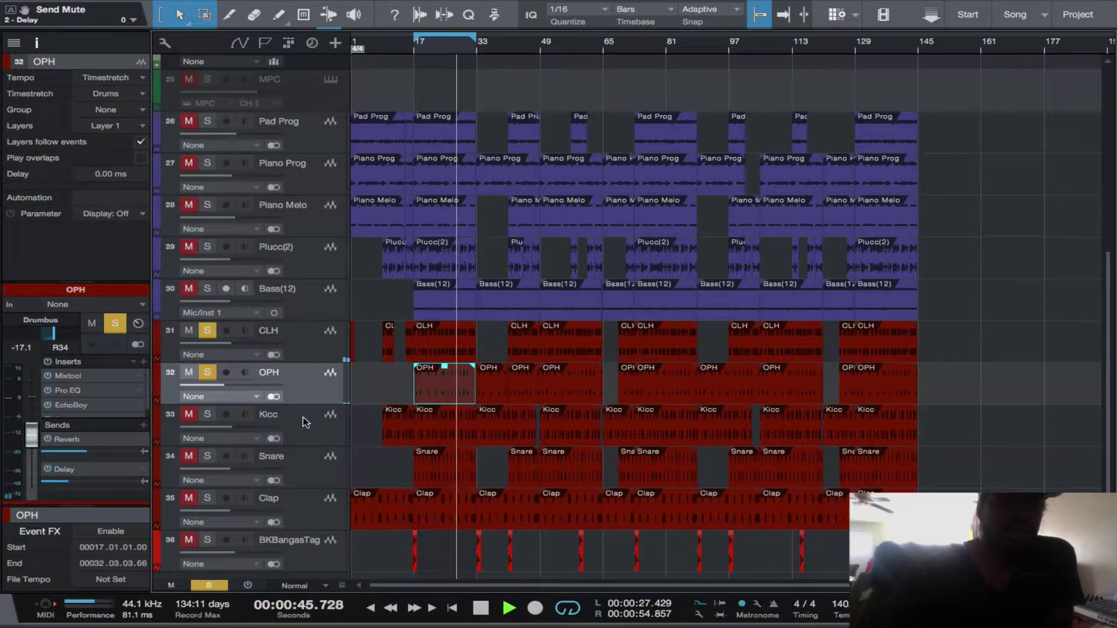
Select the Kicc track, solo it alongside CLH and OPH, and toggle its insert chain for comparison.
{"action": "key", "text": "Down"}
{"action": "left_click", "coordinate": [207, 414]}
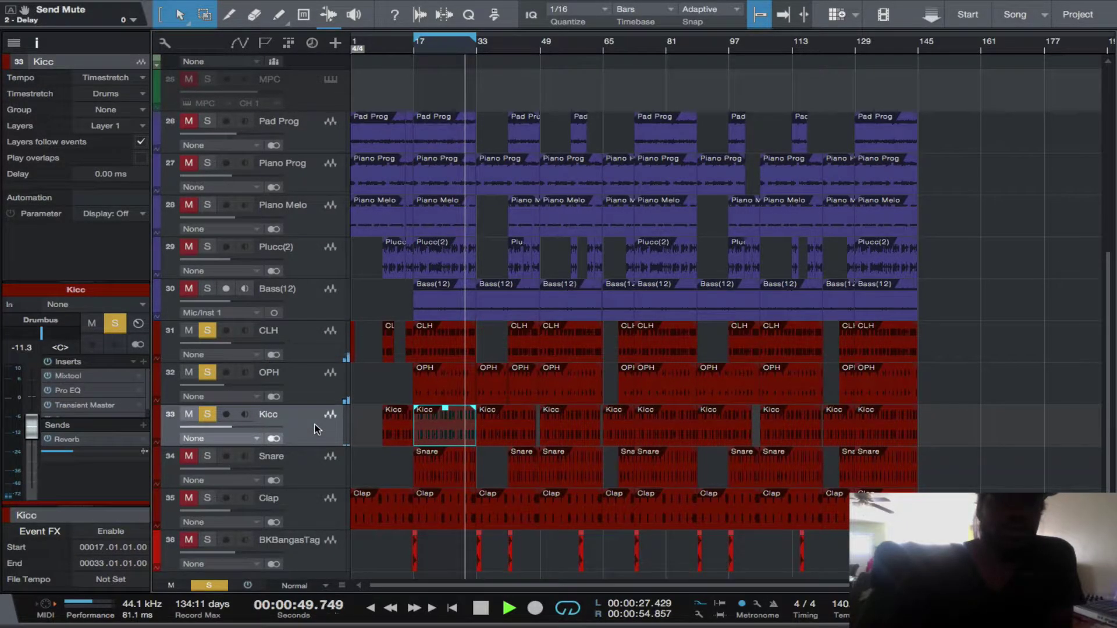
{"action": "left_click", "coordinate": [48, 362]}
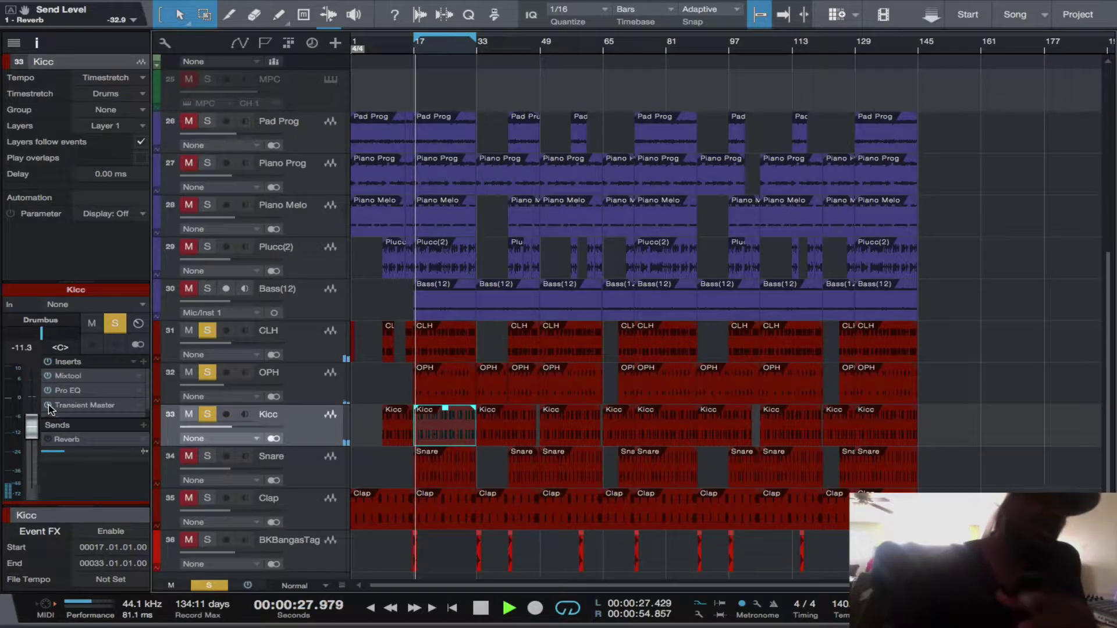
Review the Attack and Sustain settings of Kicc's Transient Master, leave the effect on, and close the inserts.
{"action": "left_click", "coordinate": [91, 406]}
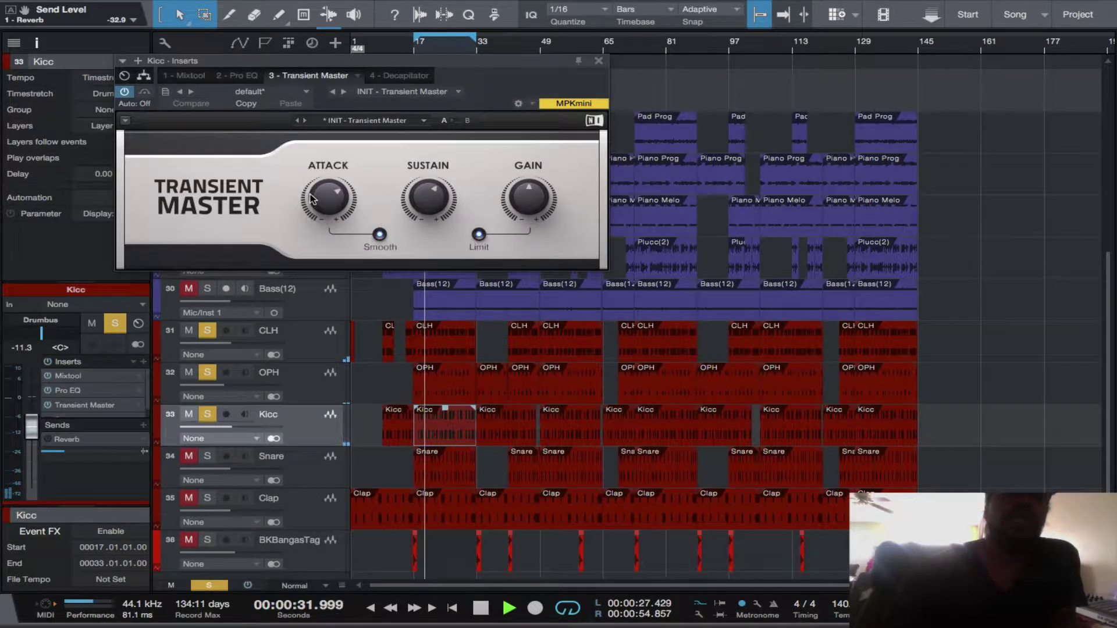
{"action": "mouse_move", "coordinate": [333, 203]}
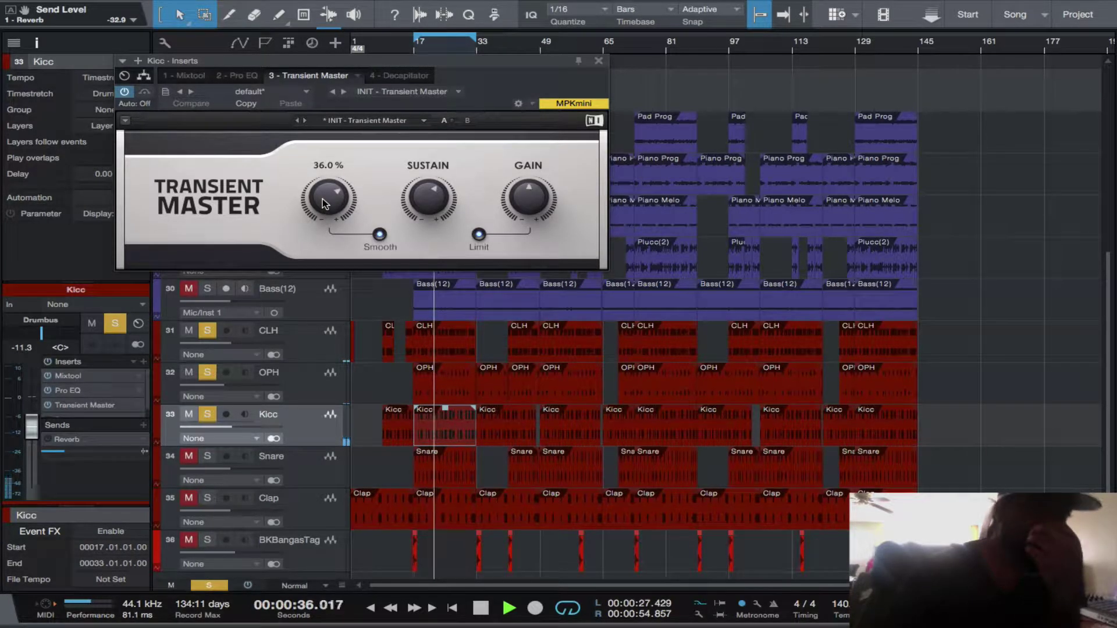
{"action": "mouse_move", "coordinate": [429, 198]}
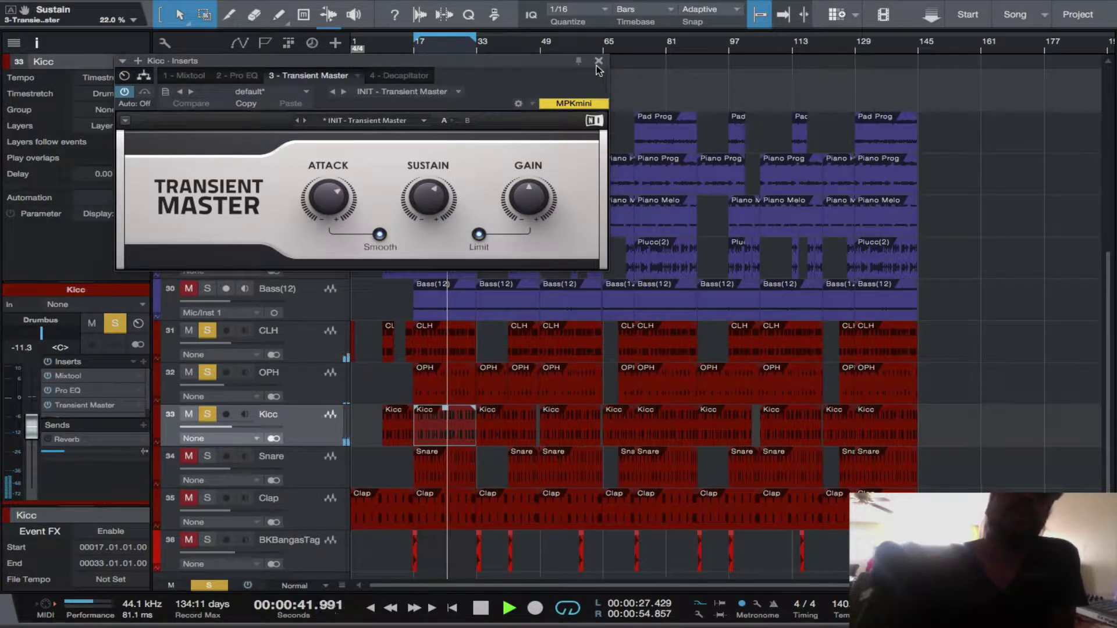
{"action": "left_click", "coordinate": [130, 93]}
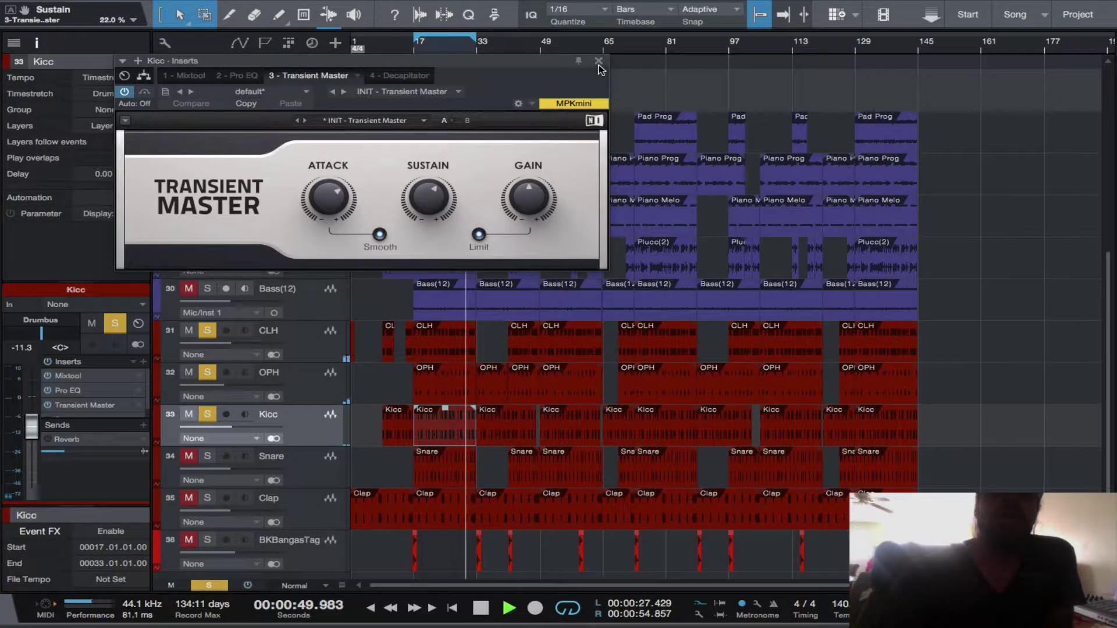
{"action": "key", "text": "ctrl+w"}
Solo the Snare track as well, enlarge Kicc's insert list to reveal Decapitator, and restart playback.
{"action": "left_click", "coordinate": [207, 458]}
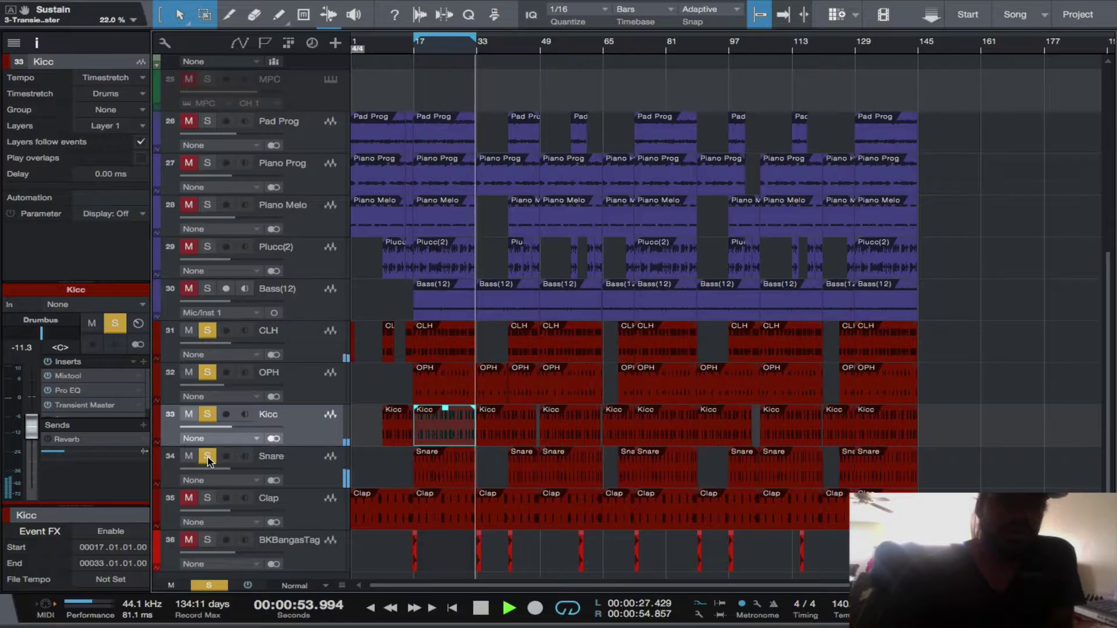
{"action": "key", "text": "space"}
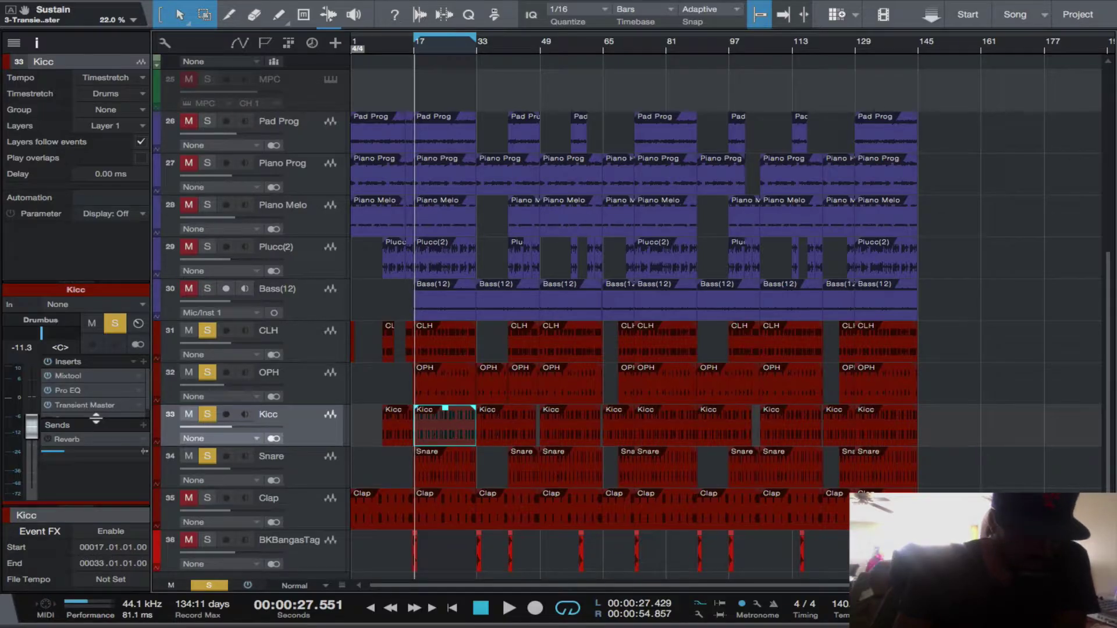
{"action": "mouse_move", "coordinate": [96, 418]}
{"action": "left_mouse_down"}
{"action": "mouse_move", "coordinate": [95, 407]}
{"action": "mouse_move", "coordinate": [92, 431]}
{"action": "left_mouse_up"}
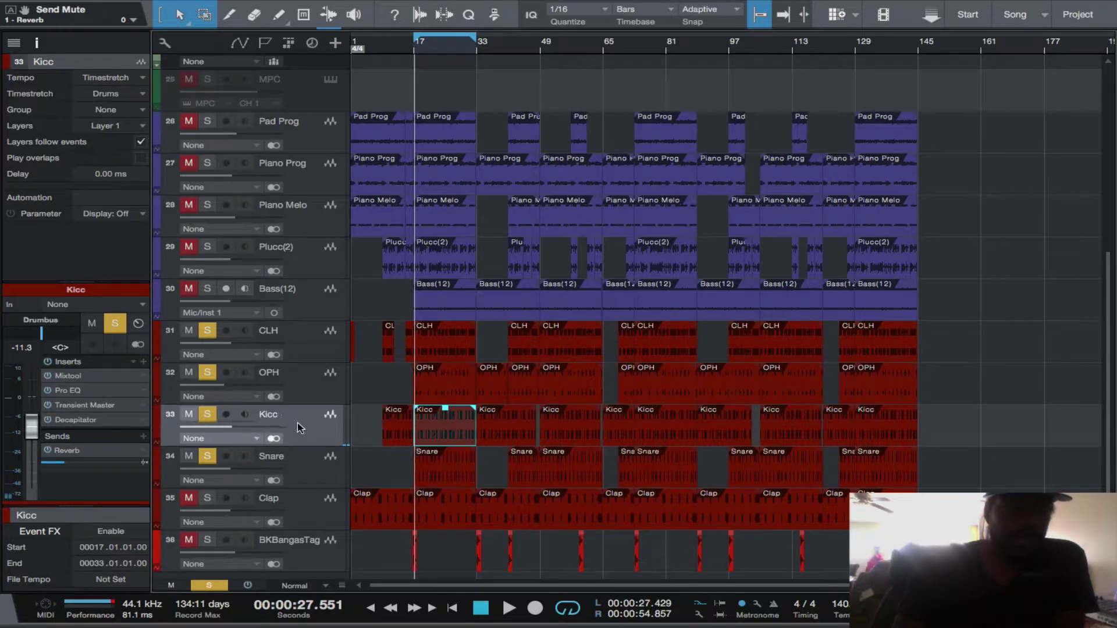
{"action": "key", "text": "space"}
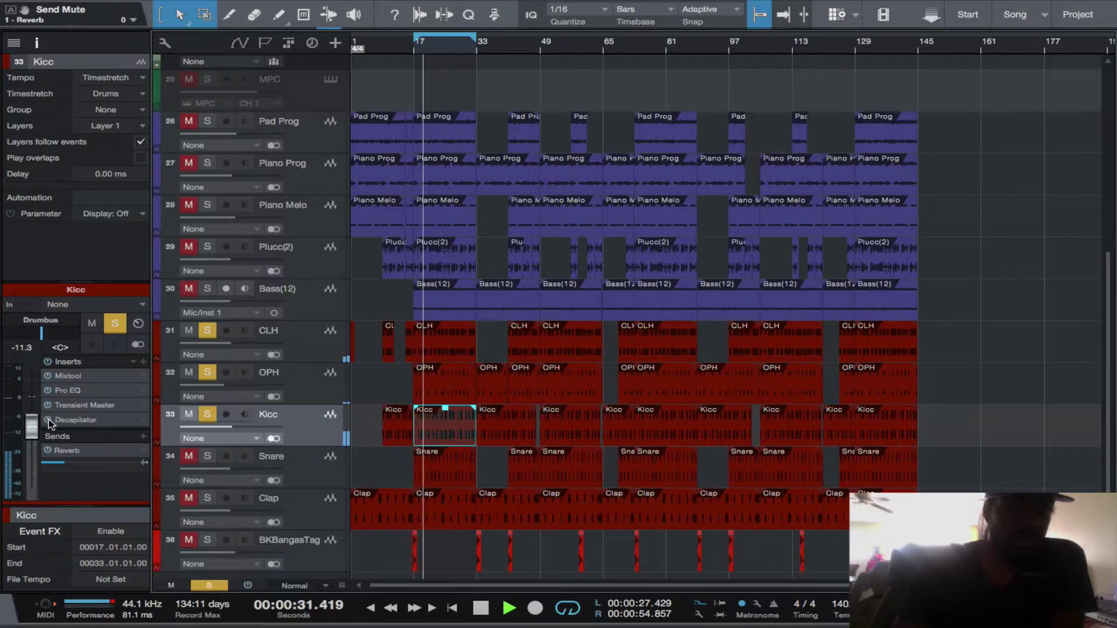
Stop playback, select the Snare track, and solo it alongside CLH, OPH and Kicc.
{"action": "key", "text": "space"}
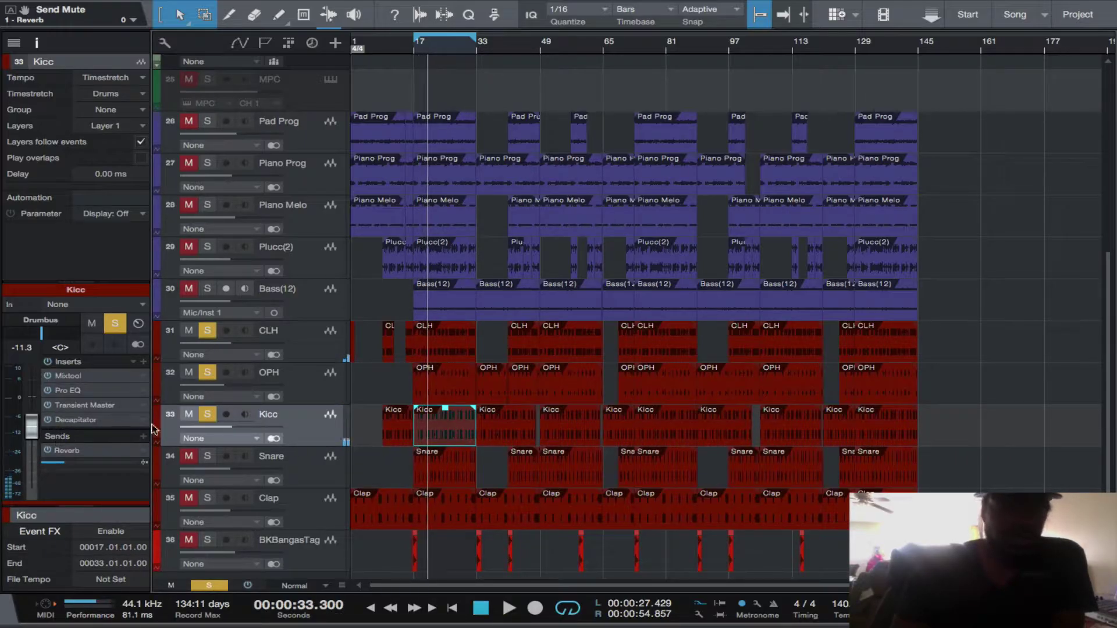
{"action": "left_click", "coordinate": [293, 465]}
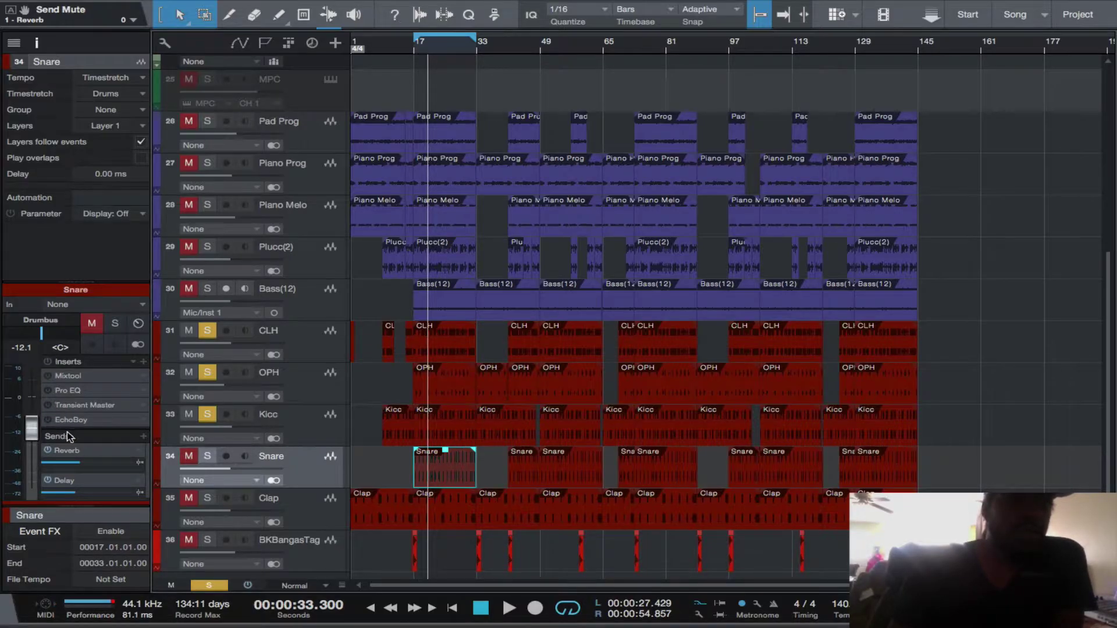
{"action": "left_click", "coordinate": [206, 458]}
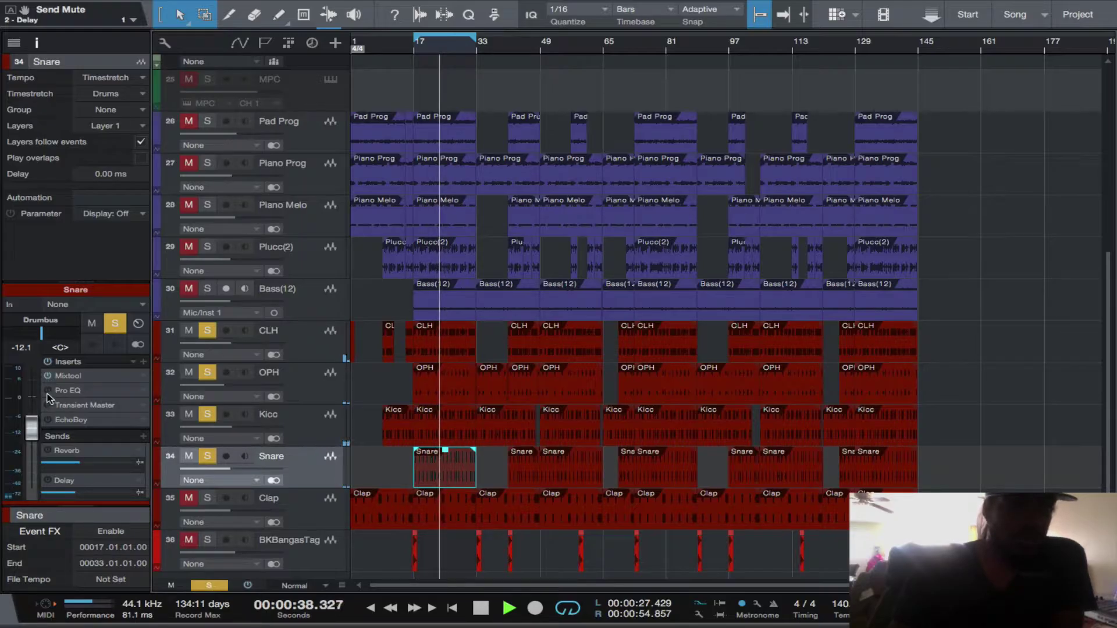
Audition the Snare's insert chain from Mixtool to EchoBoy, switching on Pro EQ and Transient Master during playback.
{"action": "left_click", "coordinate": [93, 376]}
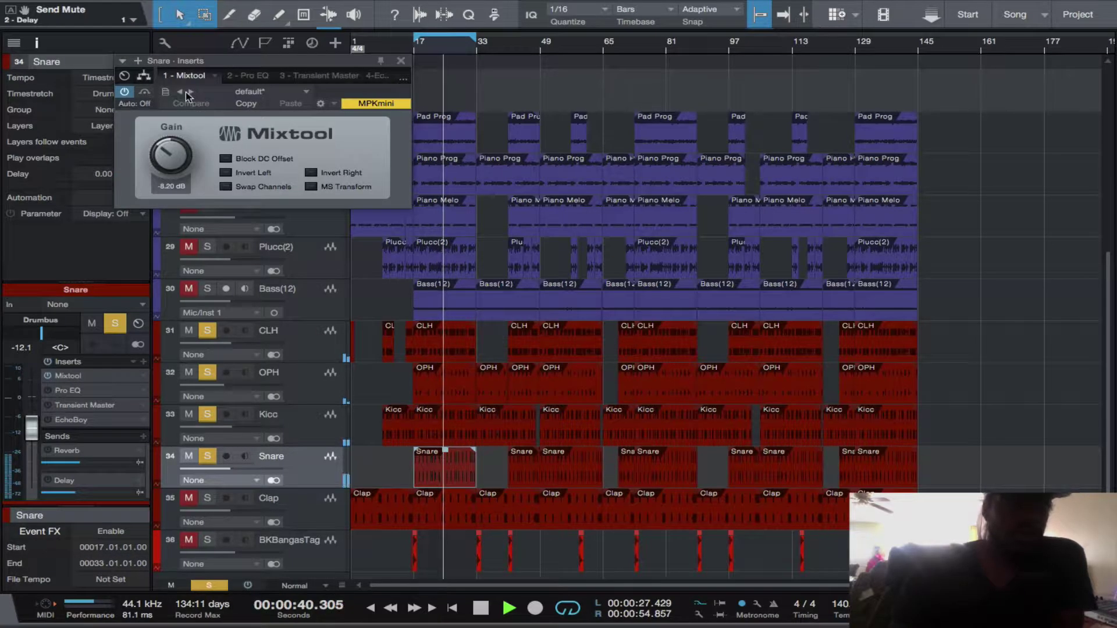
{"action": "left_click", "coordinate": [246, 76]}
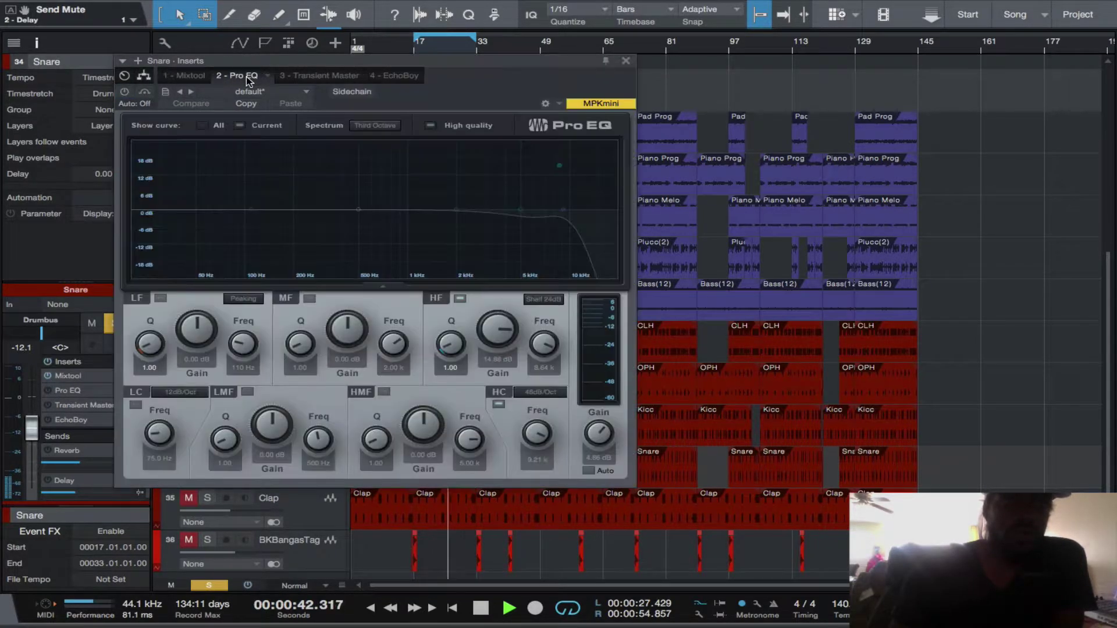
{"action": "left_click", "coordinate": [125, 92]}
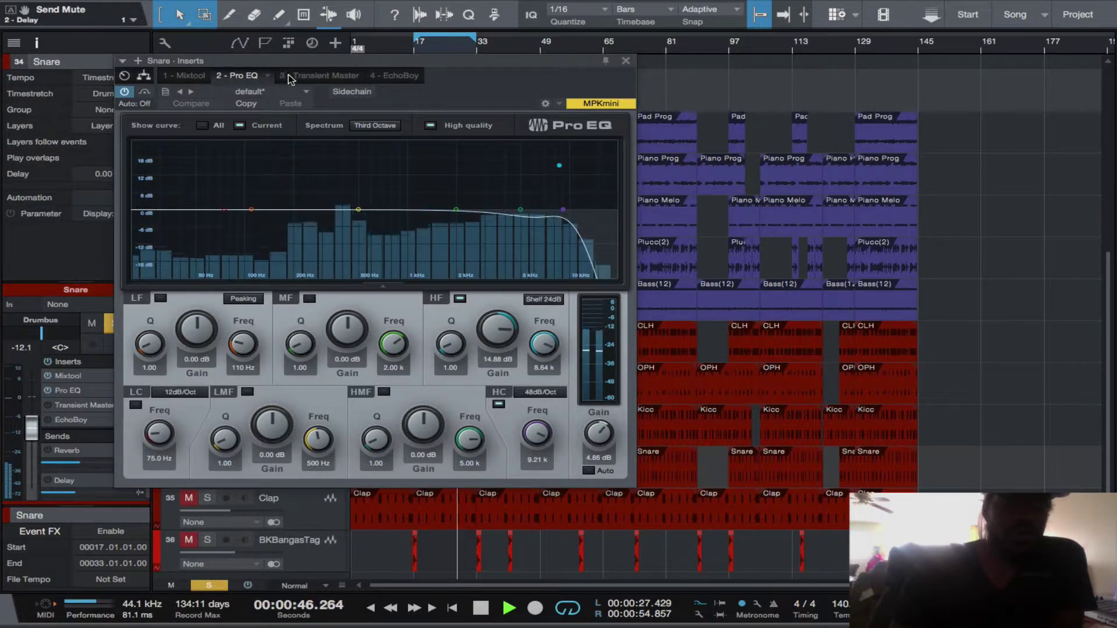
{"action": "left_click", "coordinate": [312, 77]}
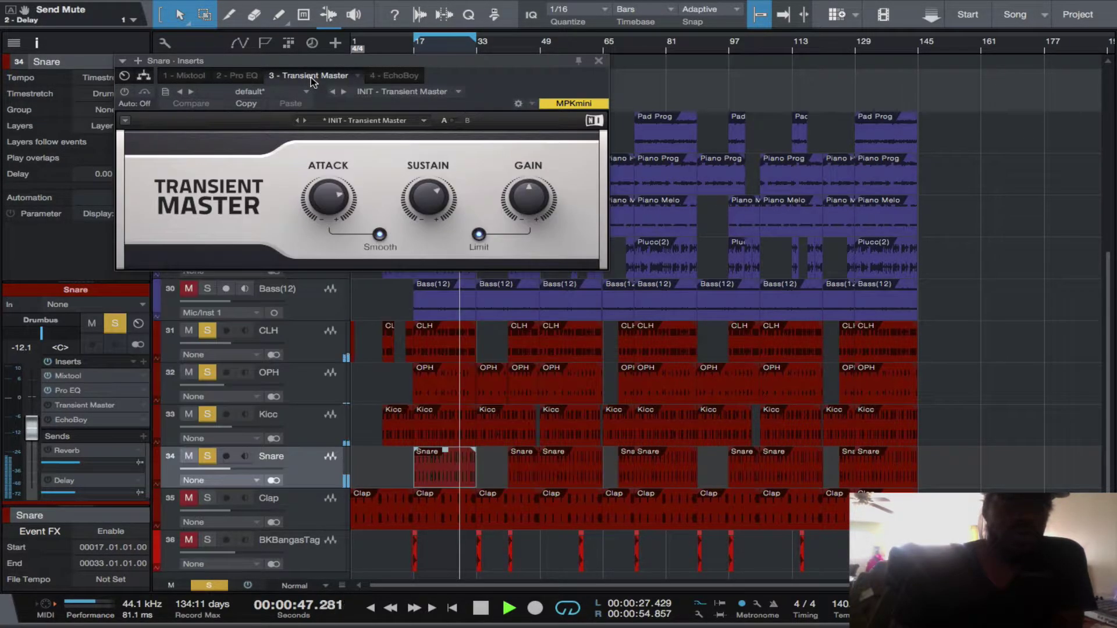
{"action": "left_click", "coordinate": [124, 92]}
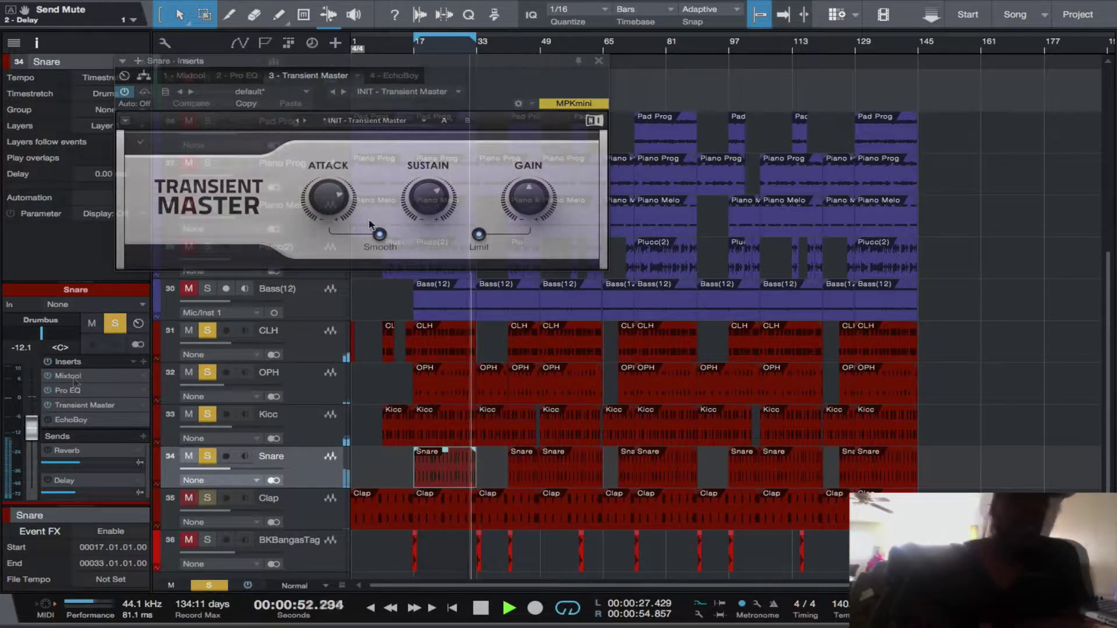
{"action": "mouse_move", "coordinate": [330, 205]}
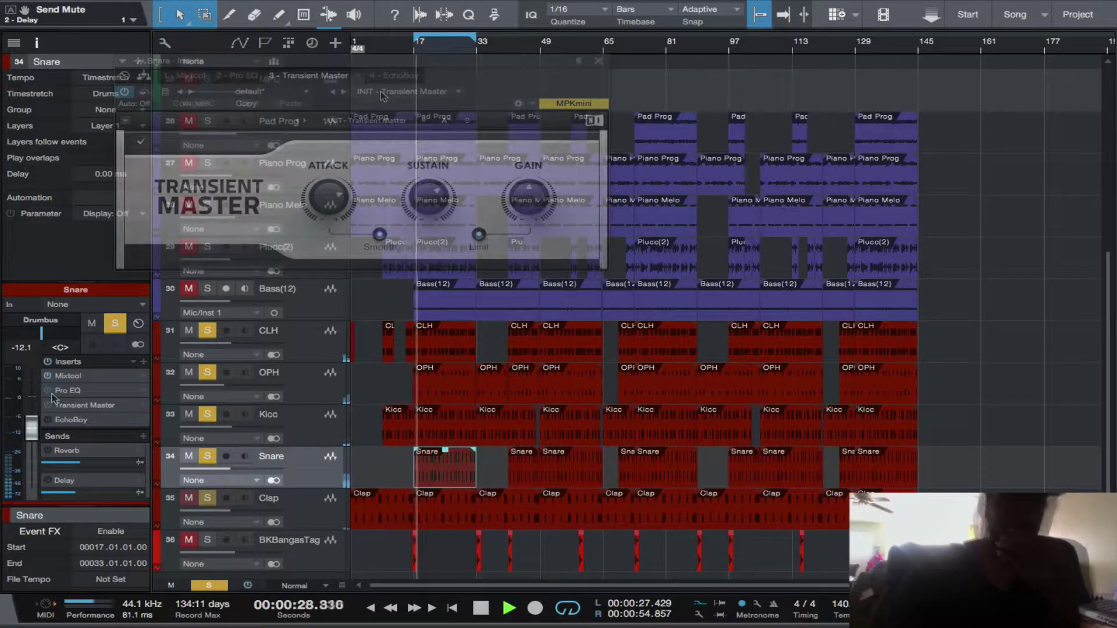
{"action": "left_click", "coordinate": [391, 76]}
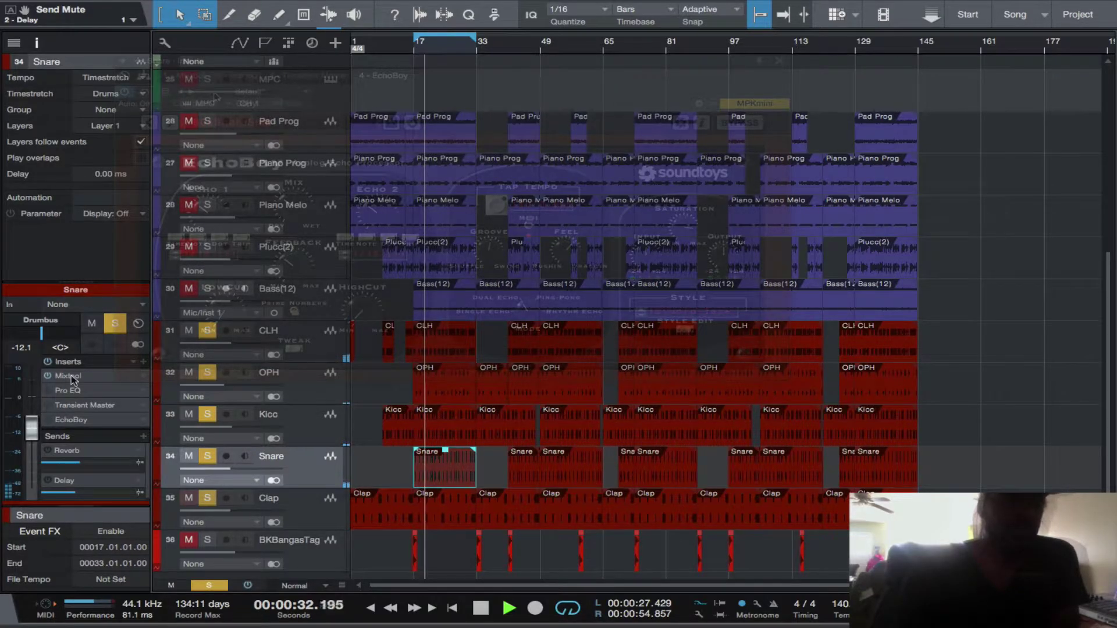
Go through the Snare's inserts again from Mixtool, switch on Pro EQ, Transient Master and EchoBoy, and close the insert window.
{"action": "left_click", "coordinate": [68, 376]}
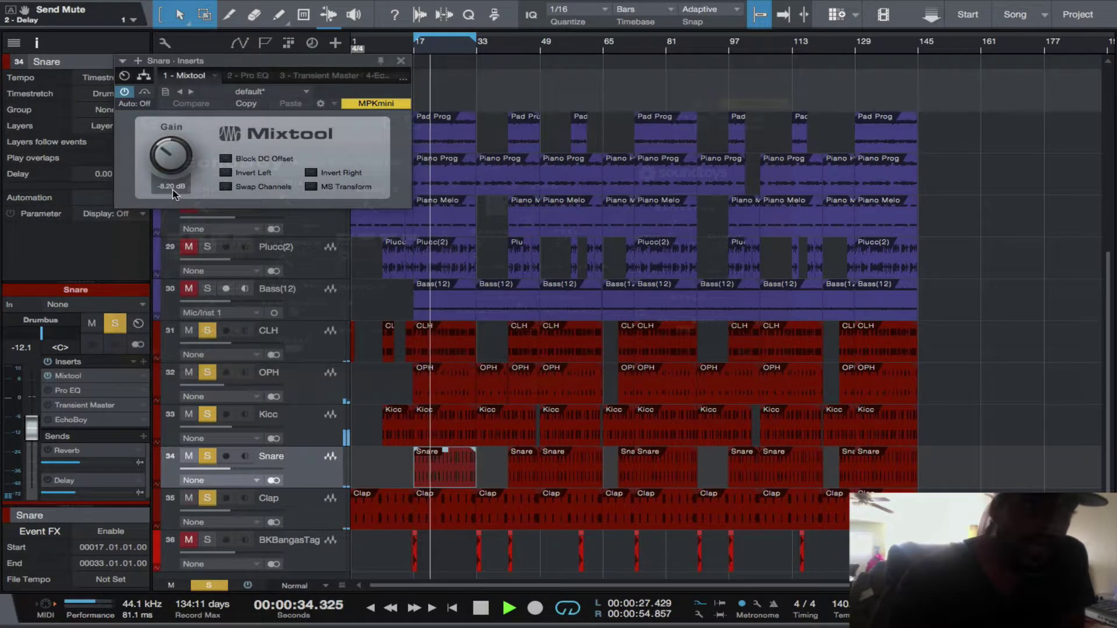
{"action": "left_click", "coordinate": [247, 75]}
{"action": "left_click", "coordinate": [125, 92]}
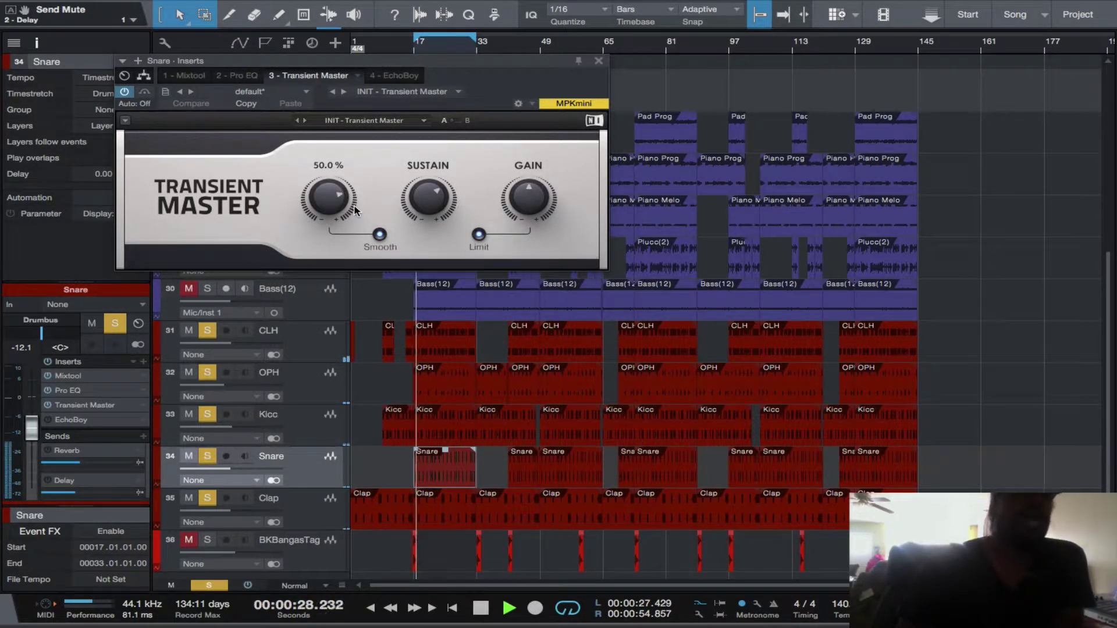
{"action": "left_click", "coordinate": [395, 78]}
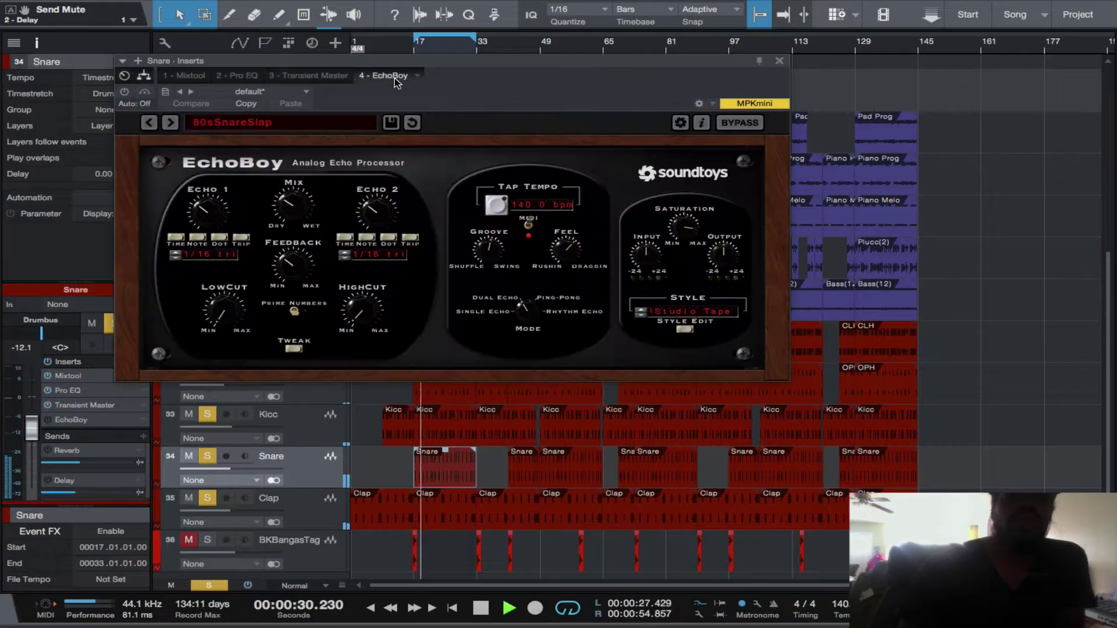
{"action": "left_click", "coordinate": [124, 91]}
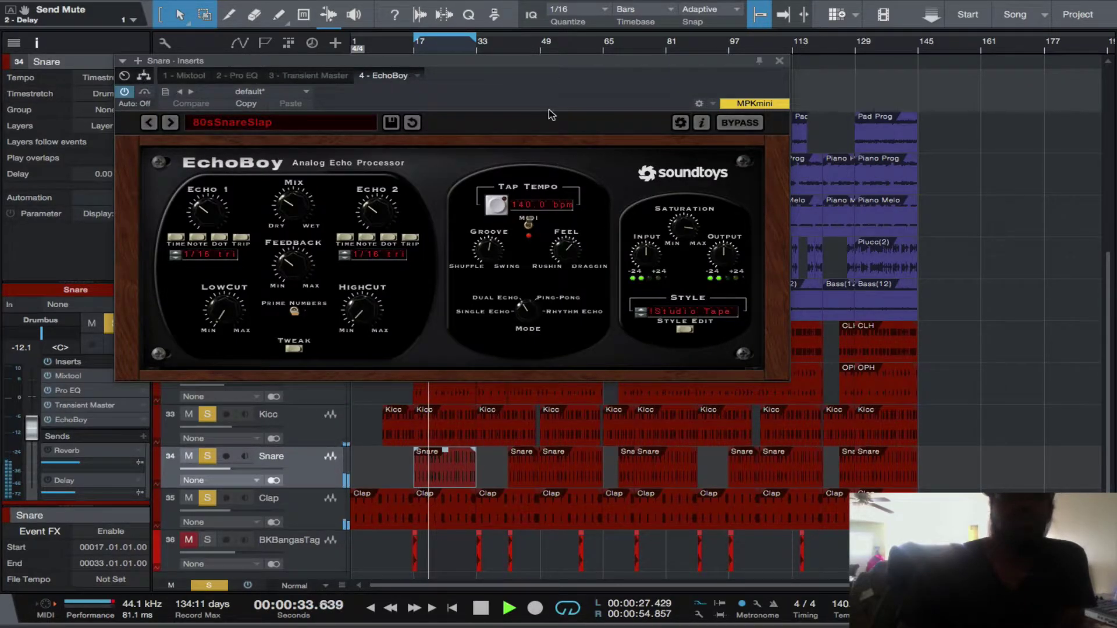
{"action": "left_click", "coordinate": [780, 61]}
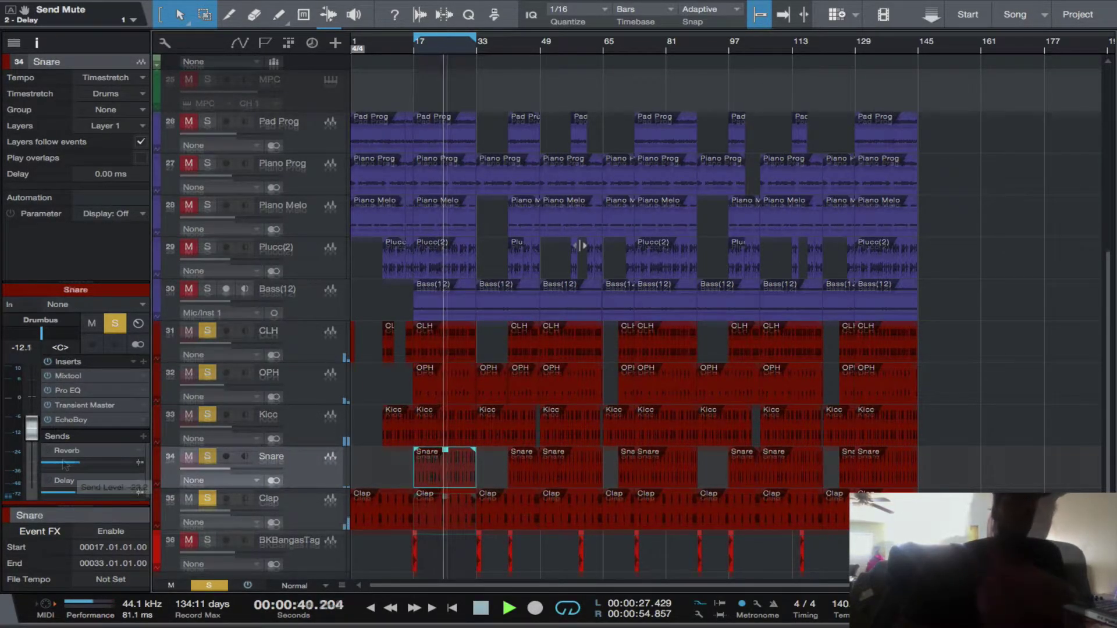
Play the soloed Clap track, switch on its Delay send, and clear its solo after stopping playback.
{"action": "left_click_drag", "start_coordinate": [66, 492], "coordinate": [50, 459]}
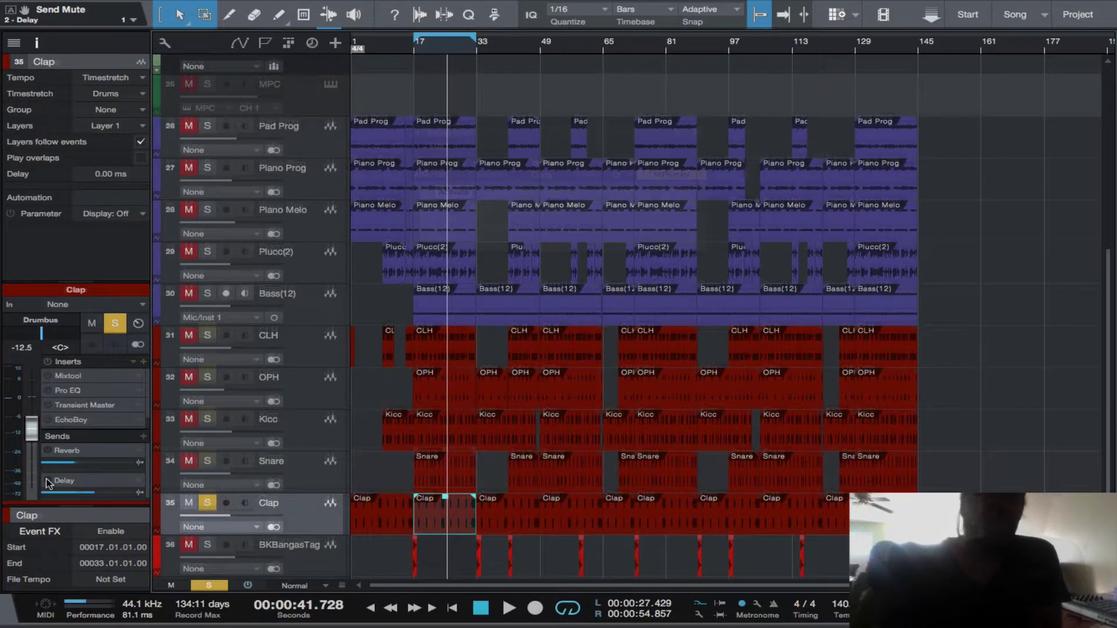
{"action": "key", "text": "space"}
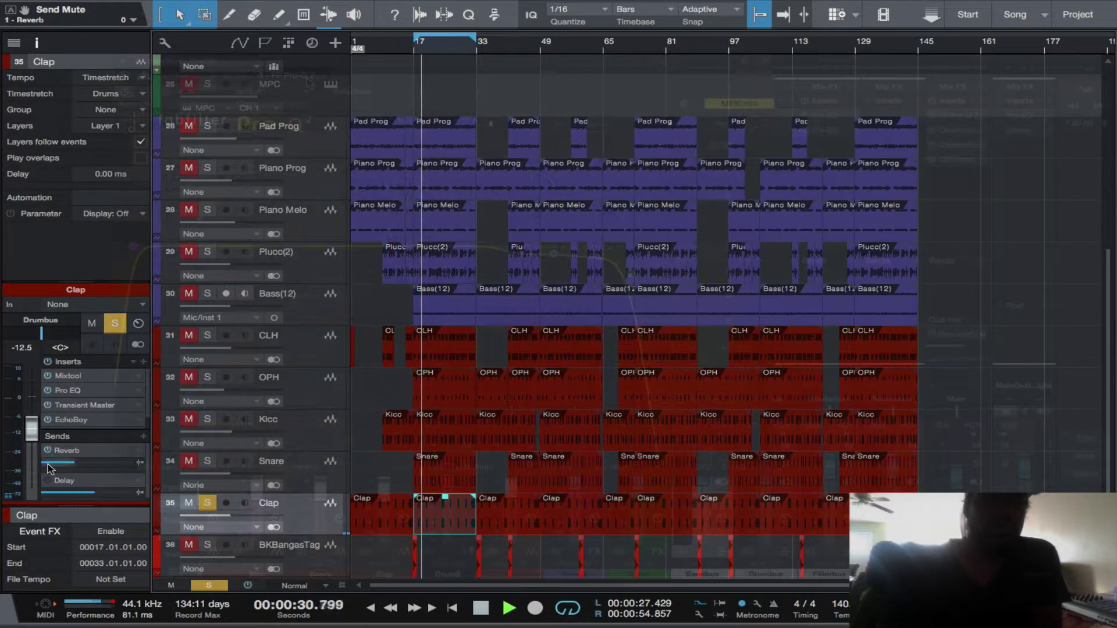
{"action": "left_click", "coordinate": [48, 481]}
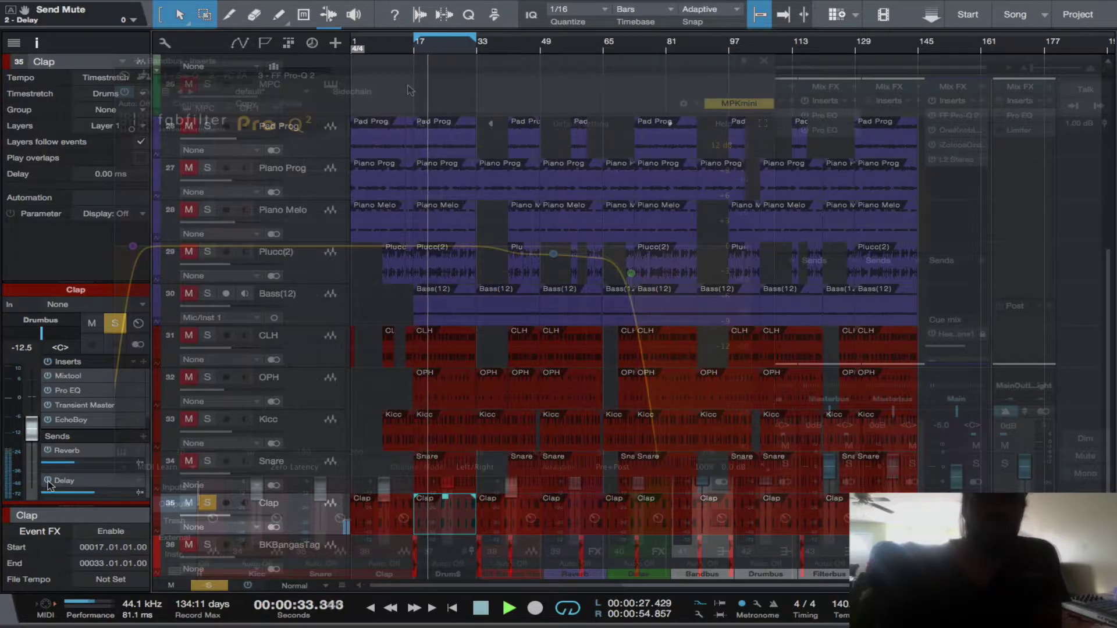
{"action": "key", "text": "space"}
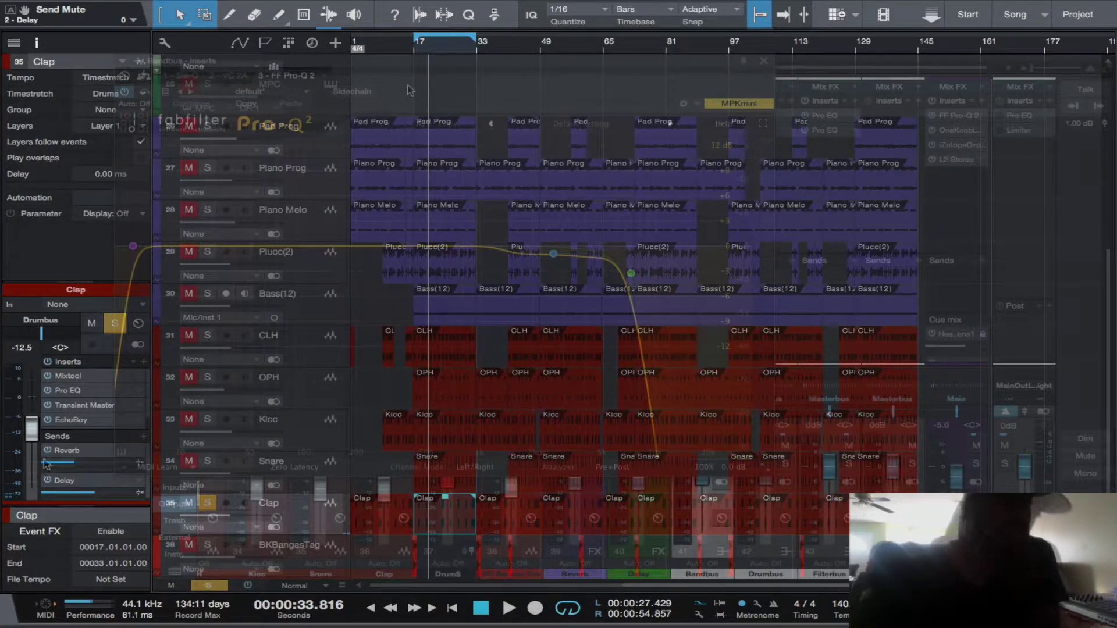
{"action": "left_click", "coordinate": [207, 503]}
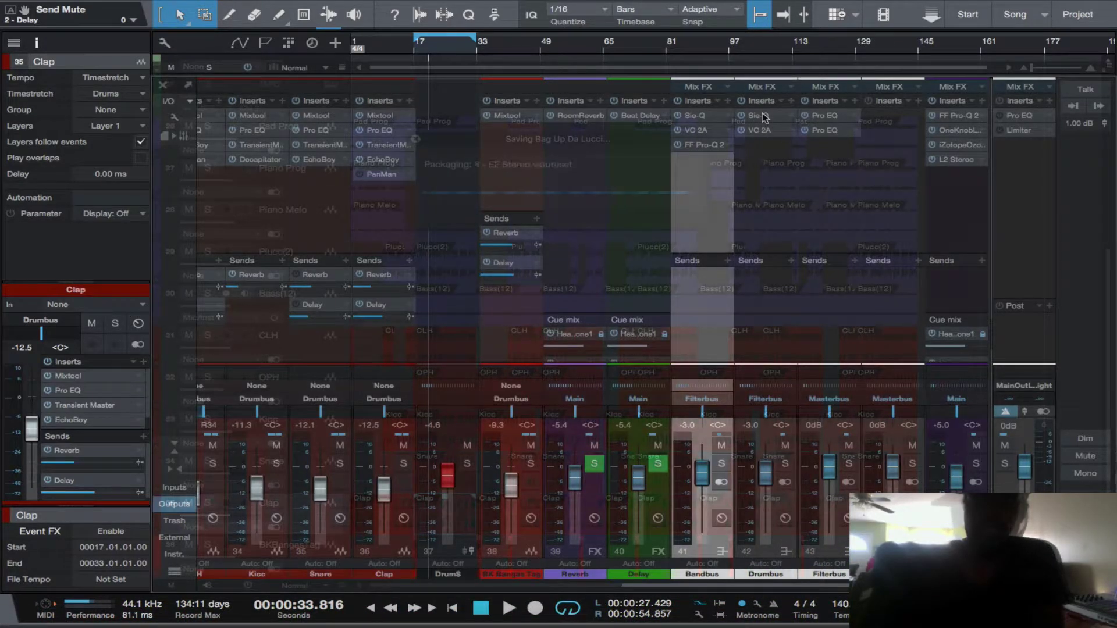
Review the Sie-Q and VC 2A settings on the Drumbus channel in the mixer and close each plug-in.
{"action": "left_click", "coordinate": [764, 118]}
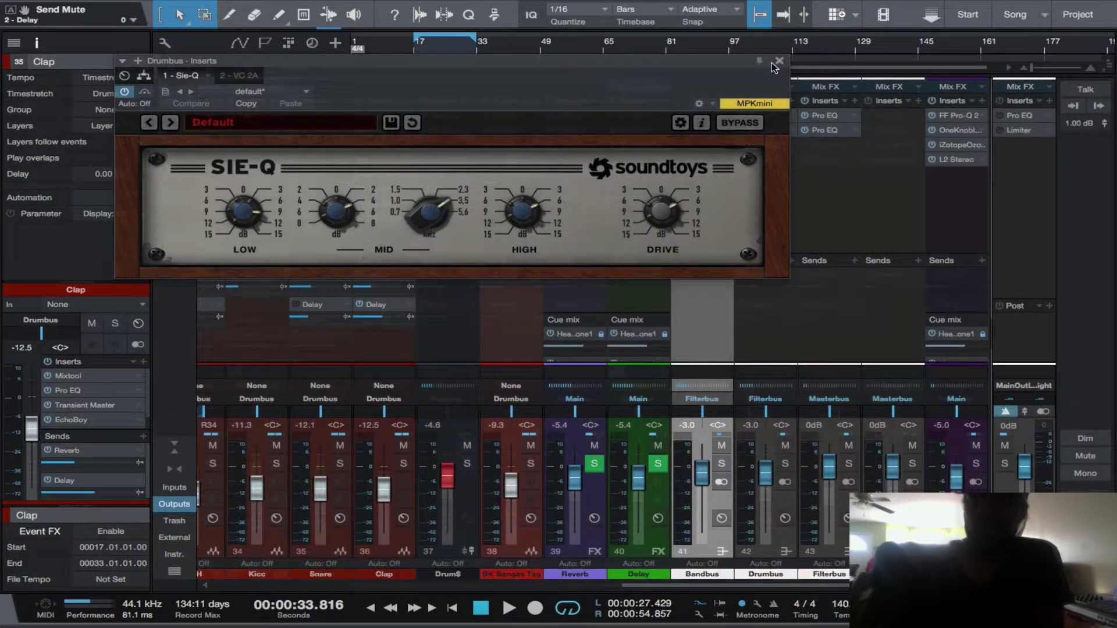
{"action": "left_click", "coordinate": [779, 60]}
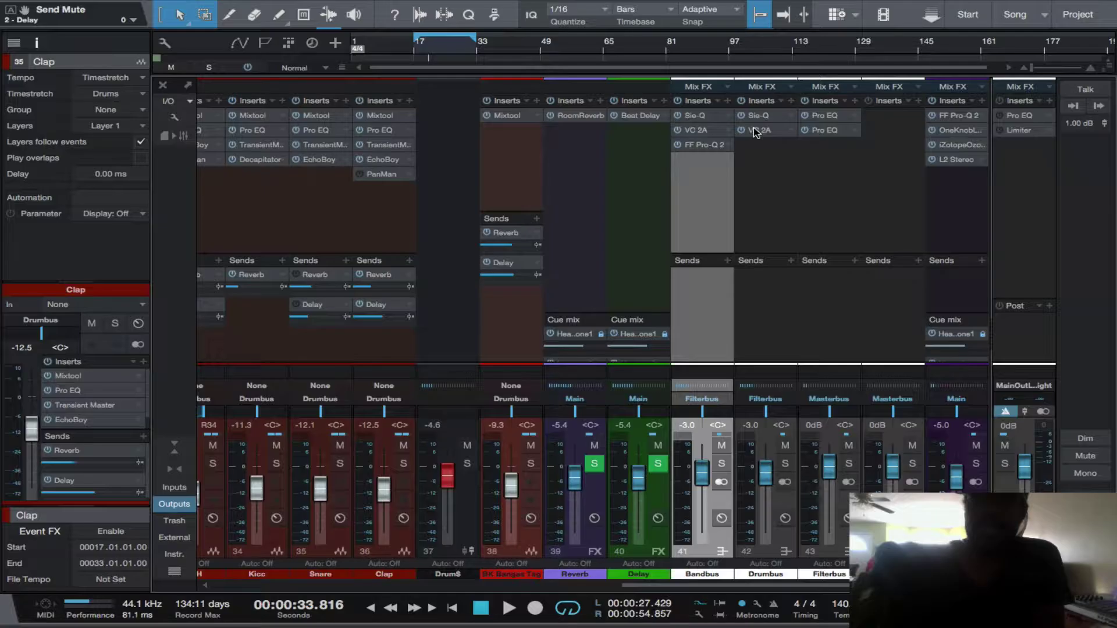
{"action": "left_click", "coordinate": [754, 130]}
{"action": "left_click", "coordinate": [659, 62]}
Solo the Bandbus, play it with its inserts bypassed, and switch Sie-Q and VC 2A back on for comparison.
{"action": "left_click", "coordinate": [721, 465]}
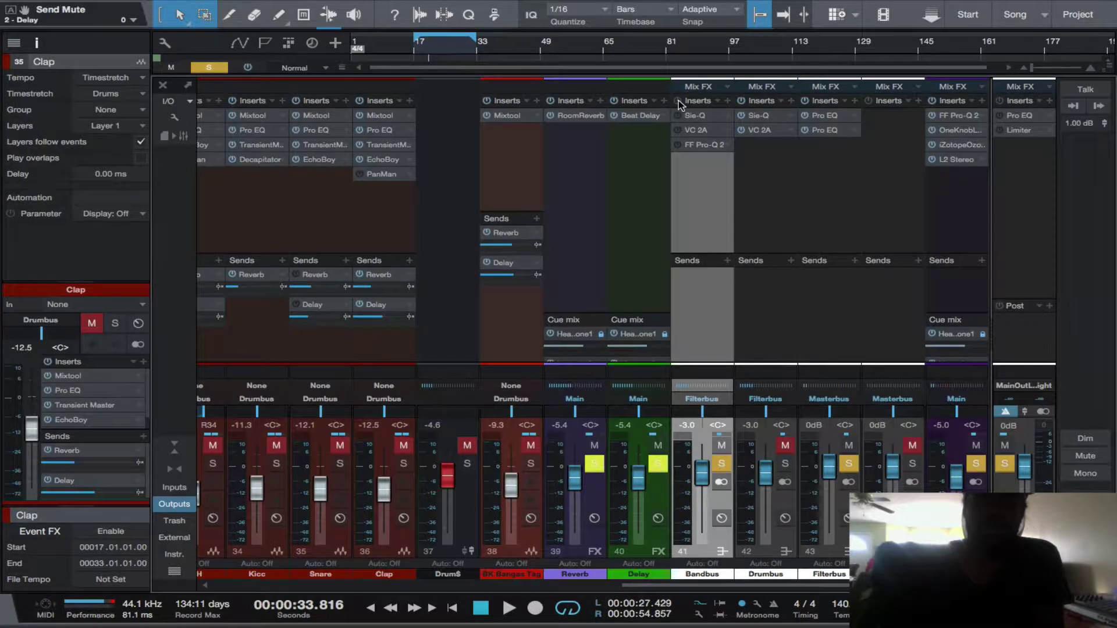
{"action": "key", "text": "space"}
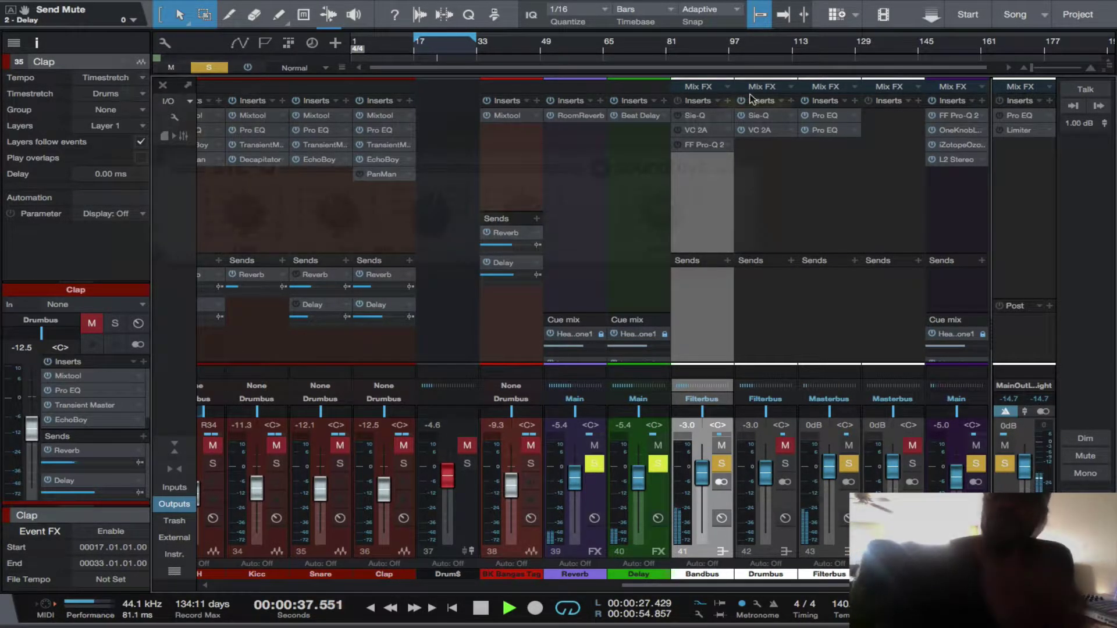
{"action": "left_click", "coordinate": [696, 116]}
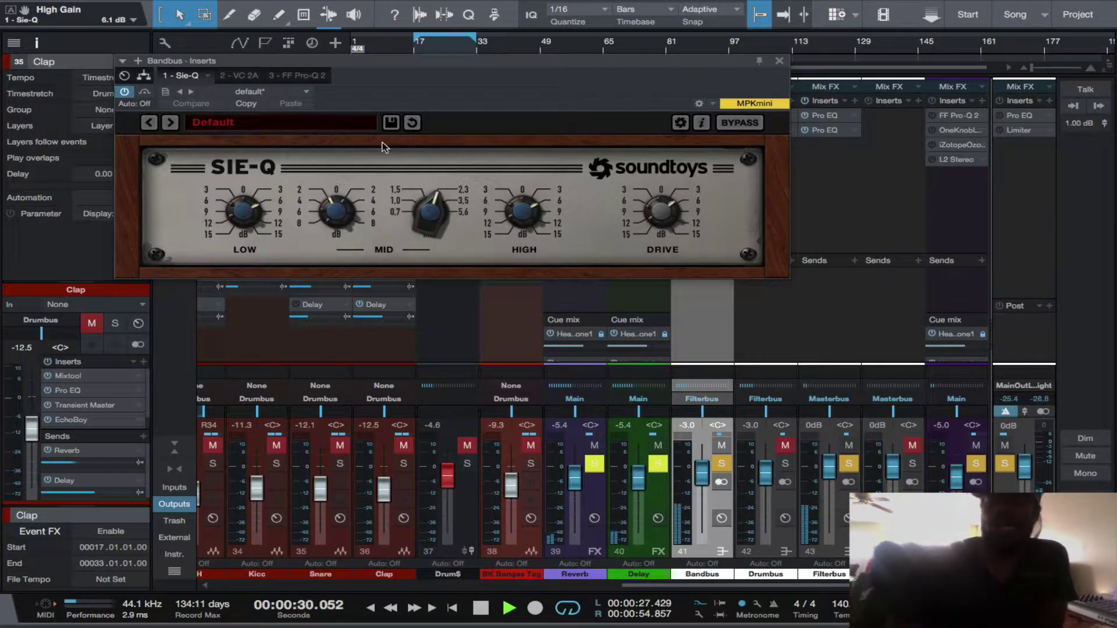
{"action": "left_click", "coordinate": [249, 78]}
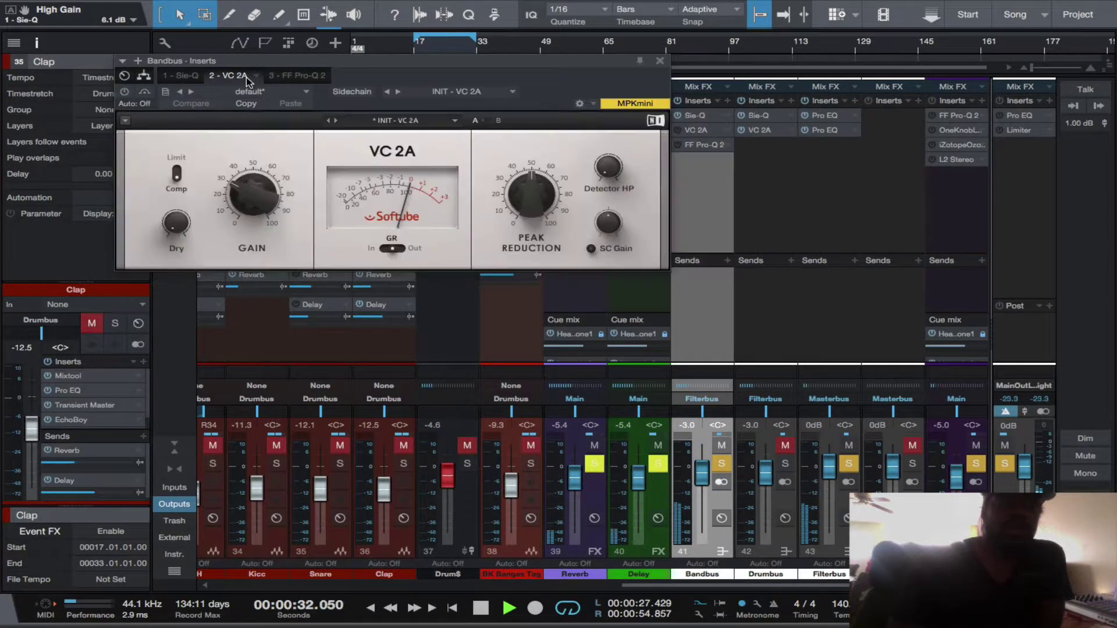
{"action": "left_click", "coordinate": [124, 93]}
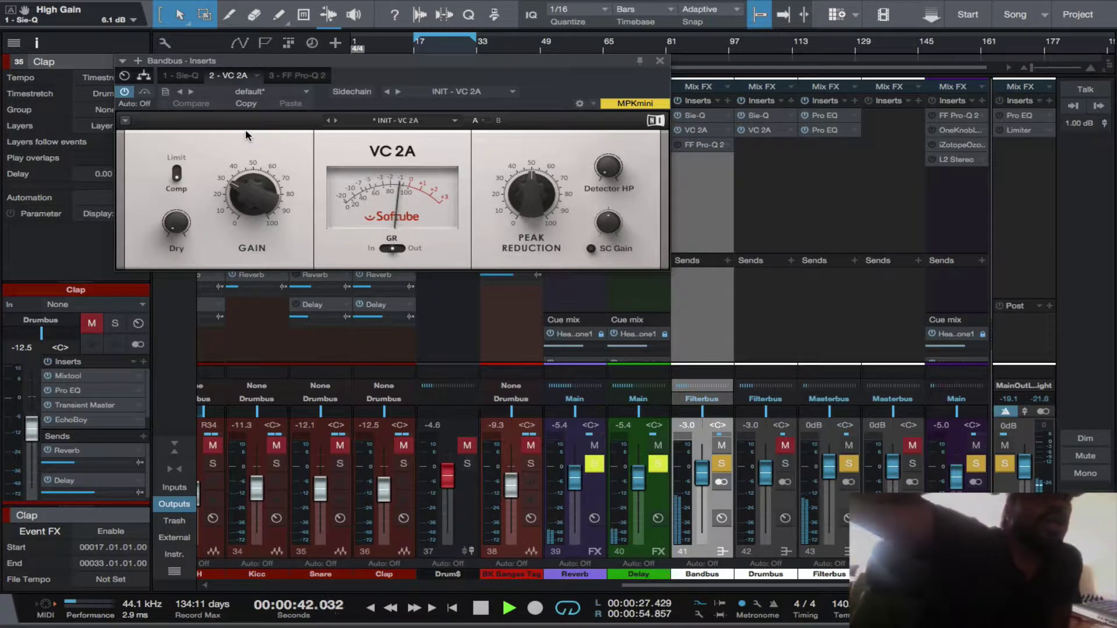
{"action": "mouse_move", "coordinate": [563, 204]}
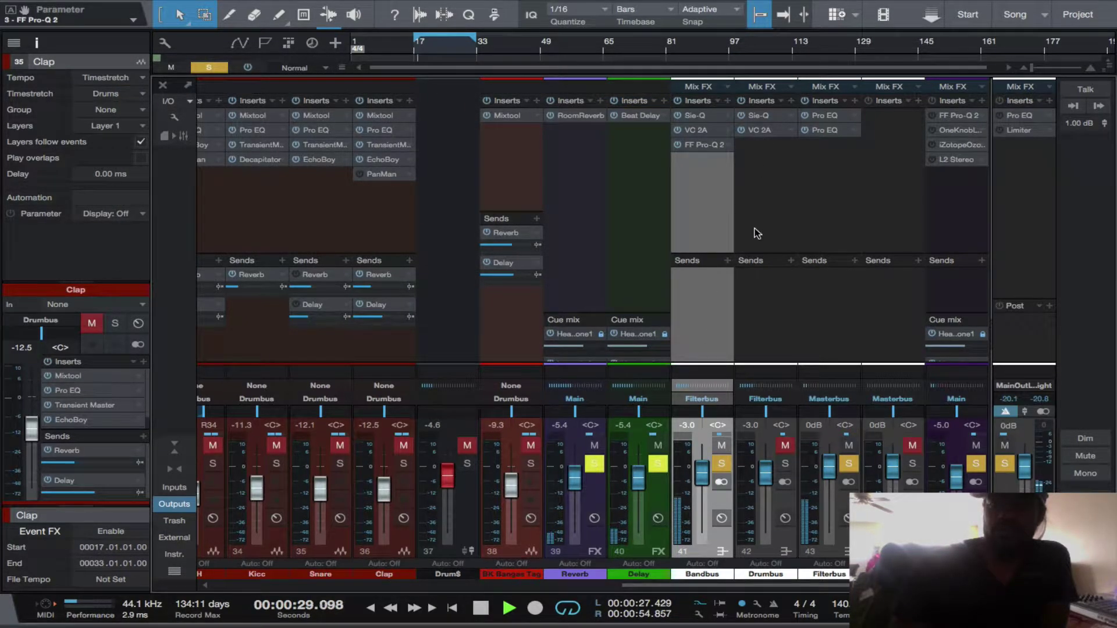
Solo the Drumbus in place of the Bandbus and compare its Sie-Q and VC 2A inserts during playback.
{"action": "left_click", "coordinate": [785, 465]}
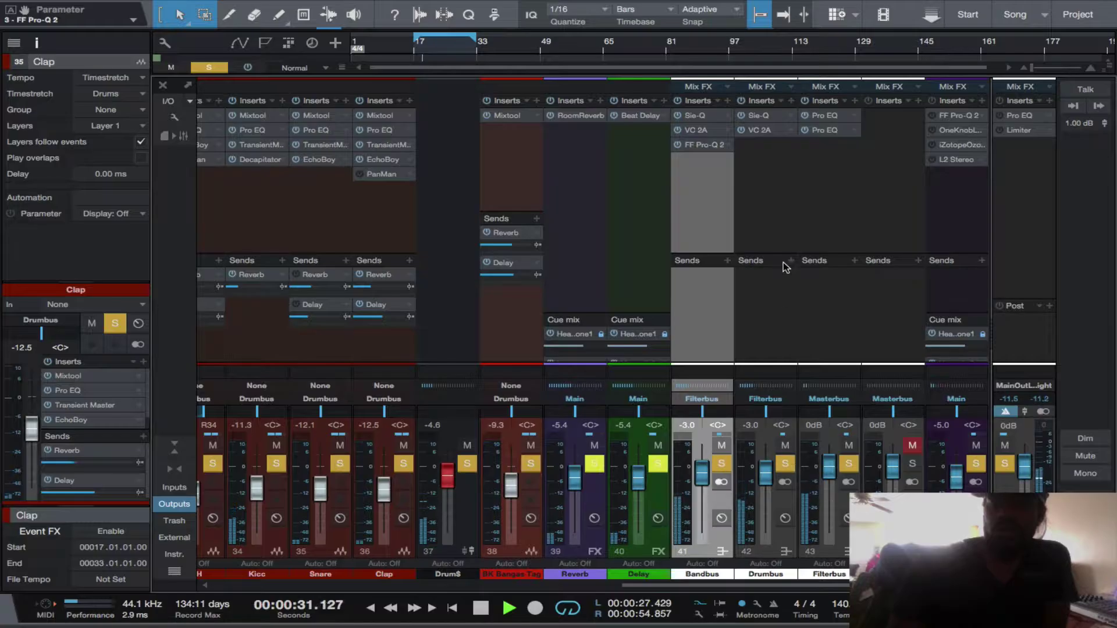
{"action": "left_click", "coordinate": [721, 464]}
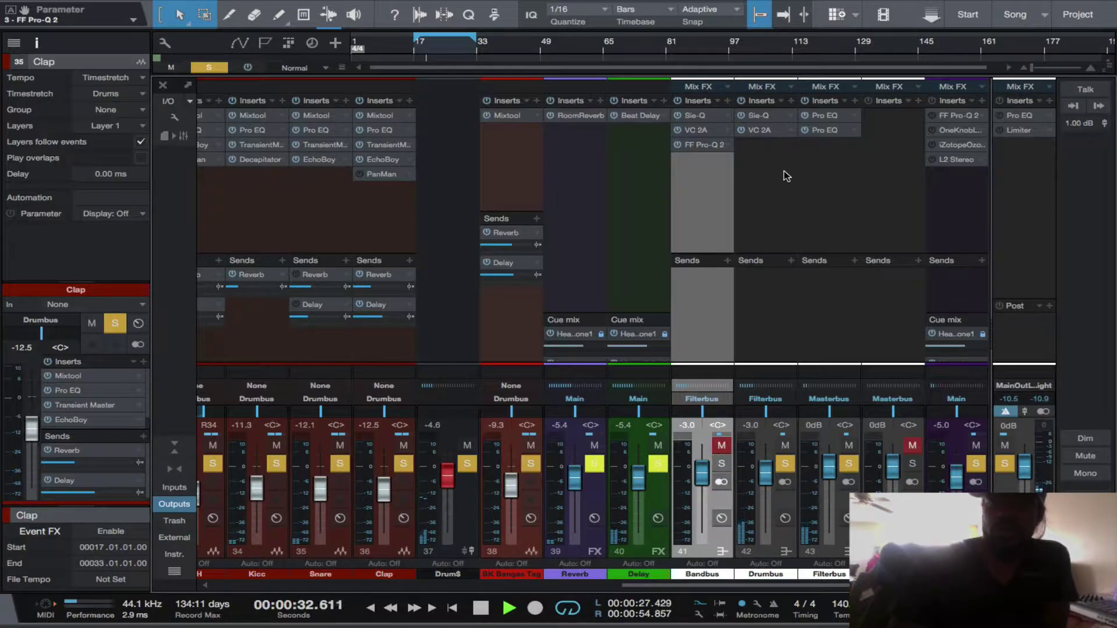
{"action": "left_click", "coordinate": [766, 116]}
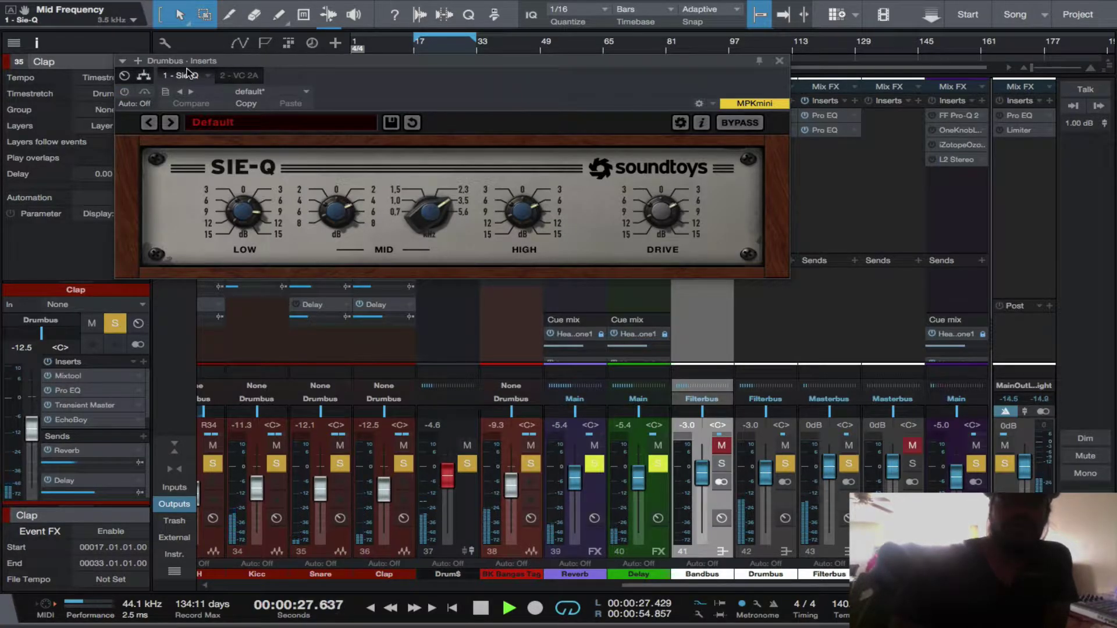
{"action": "left_click_drag", "start_coordinate": [490, 65], "coordinate": [431, 171]}
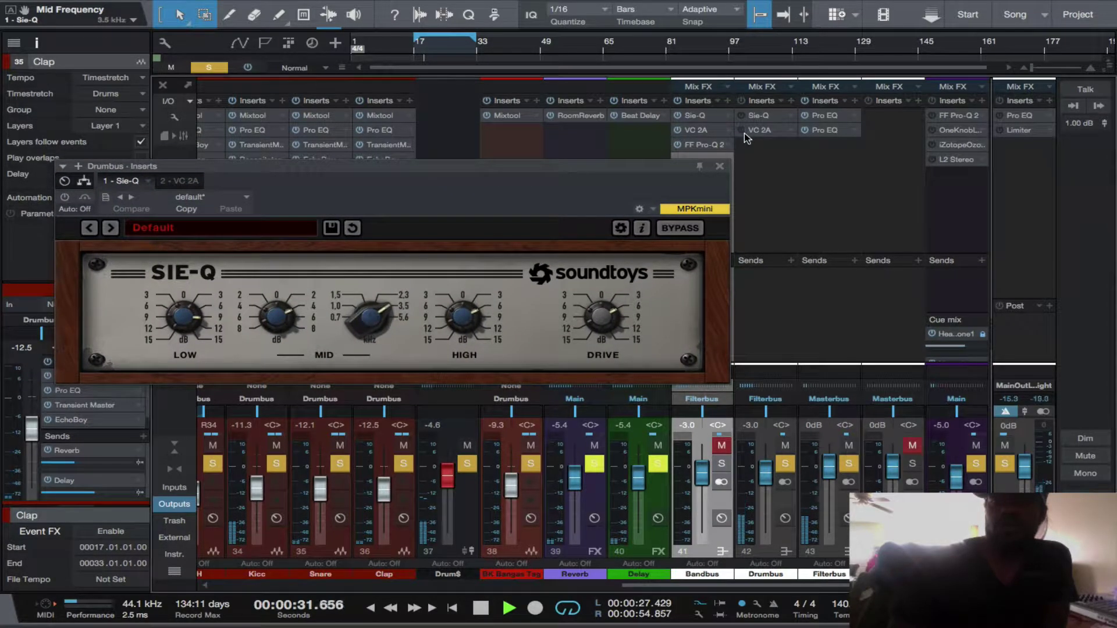
{"action": "left_click_drag", "start_coordinate": [491, 192], "coordinate": [499, 72]}
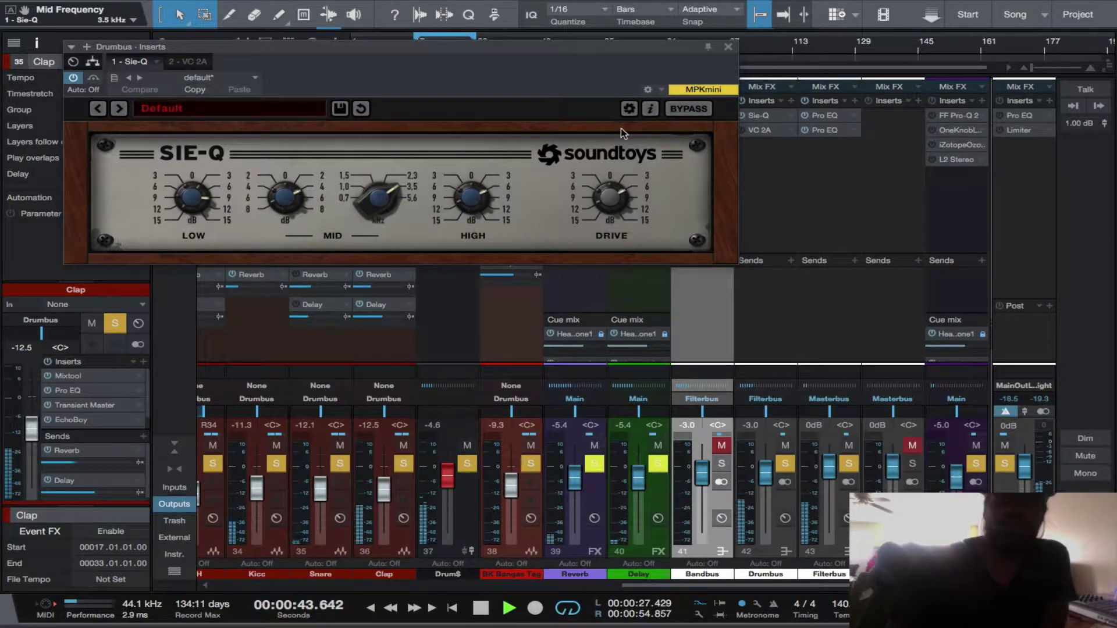
{"action": "left_click", "coordinate": [186, 61]}
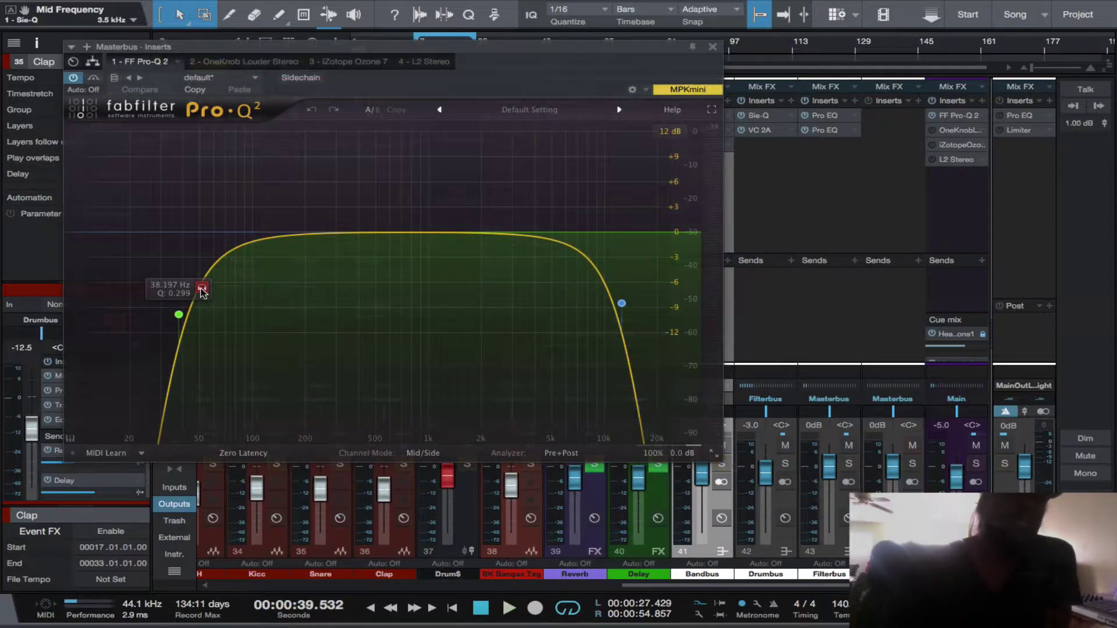
Play the beat with the Masterbus Pro-Q 2 curve open, close it, and switch on the OneKnob Louder insert.
{"action": "key", "text": "space"}
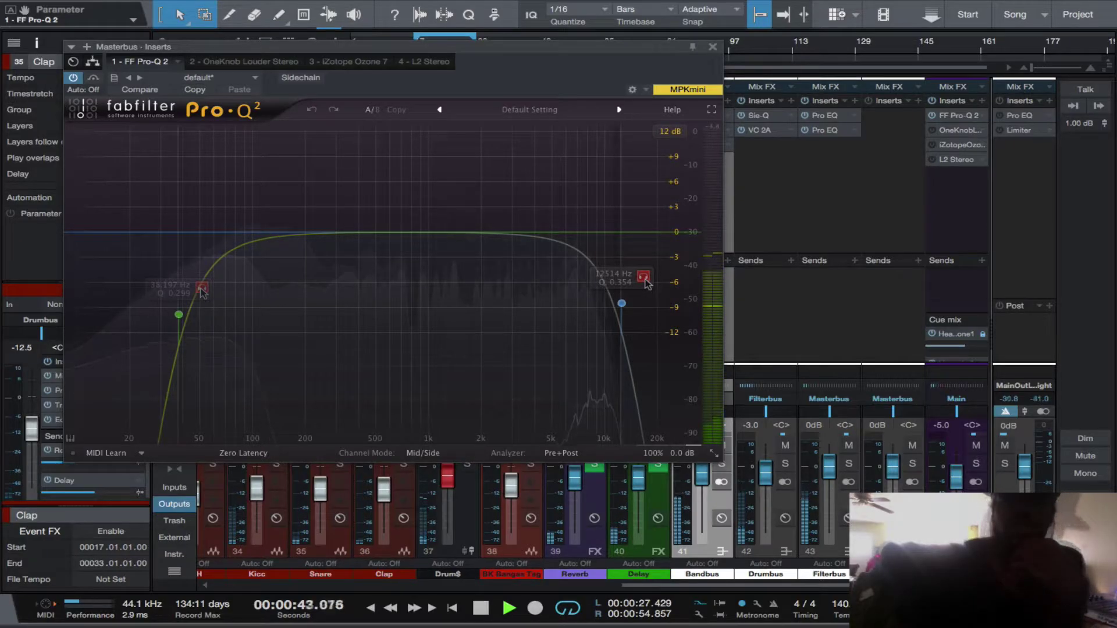
{"action": "left_click", "coordinate": [714, 46]}
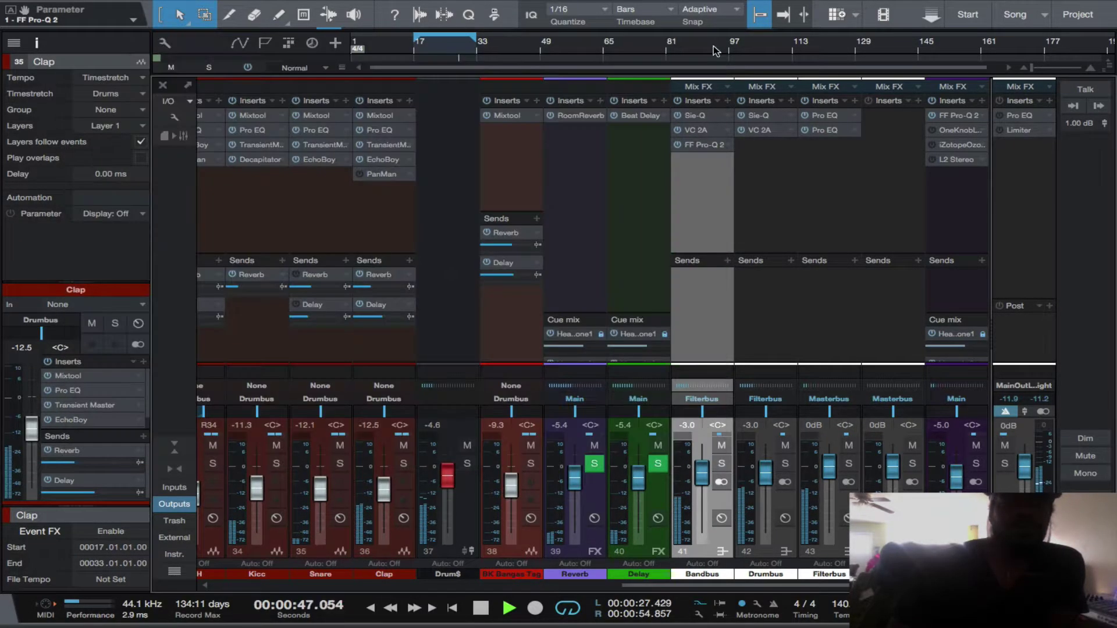
{"action": "left_click", "coordinate": [947, 130]}
{"action": "left_click", "coordinate": [125, 94]}
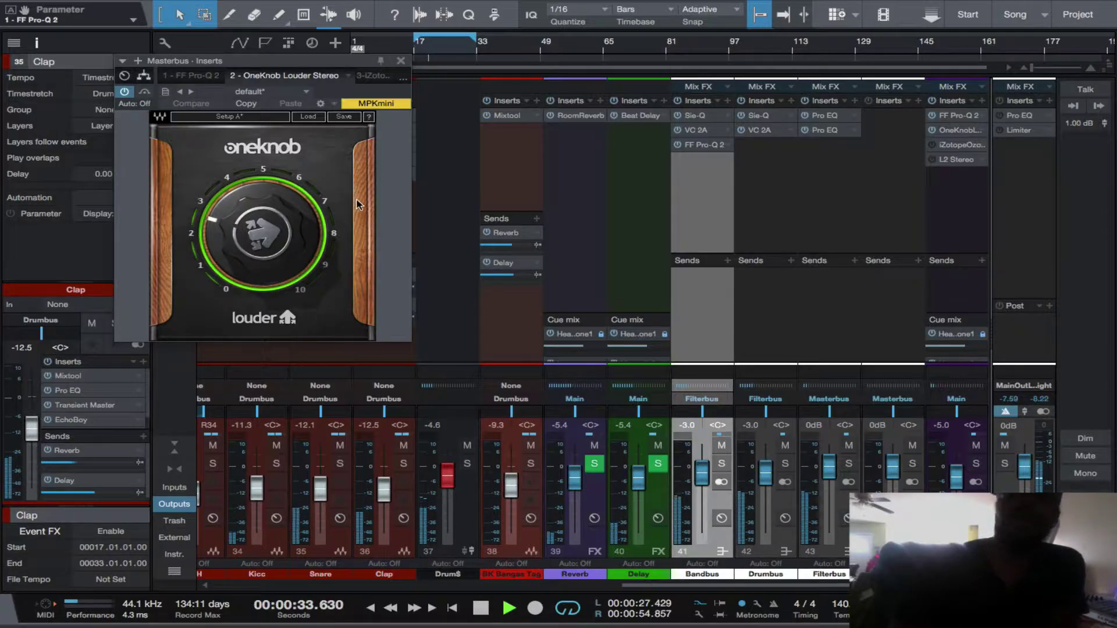
Switch on the Masterbus iZotope Ozone 7 insert and audition Imager bands 1, 2 and 3 soloed one at a time.
{"action": "left_click", "coordinate": [375, 75]}
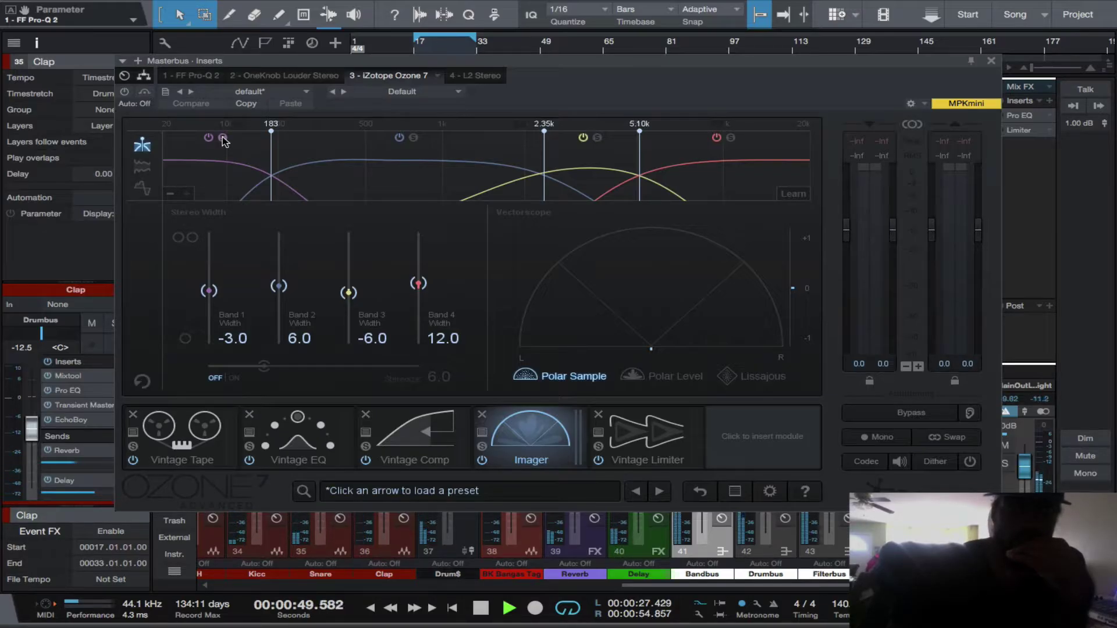
{"action": "left_click", "coordinate": [121, 92]}
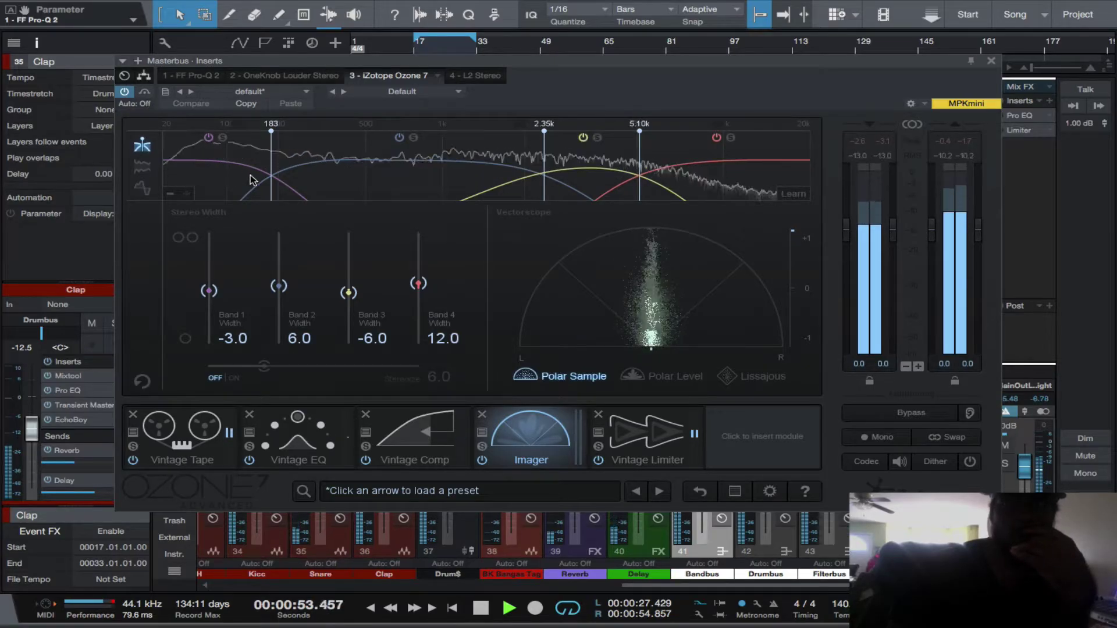
{"action": "left_click", "coordinate": [223, 138]}
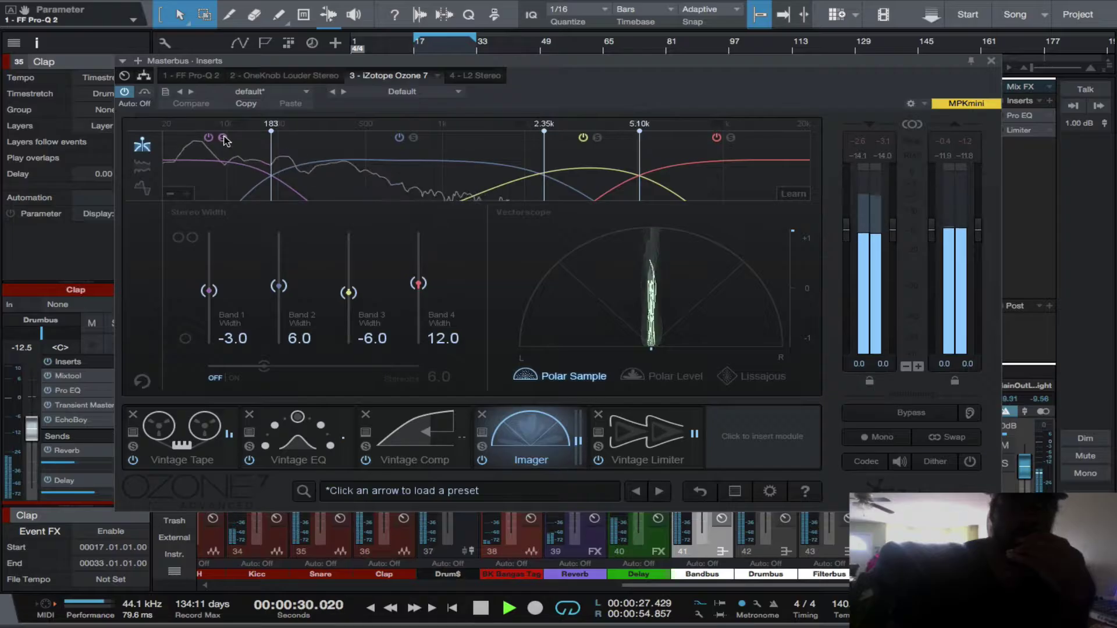
{"action": "left_click", "coordinate": [224, 138]}
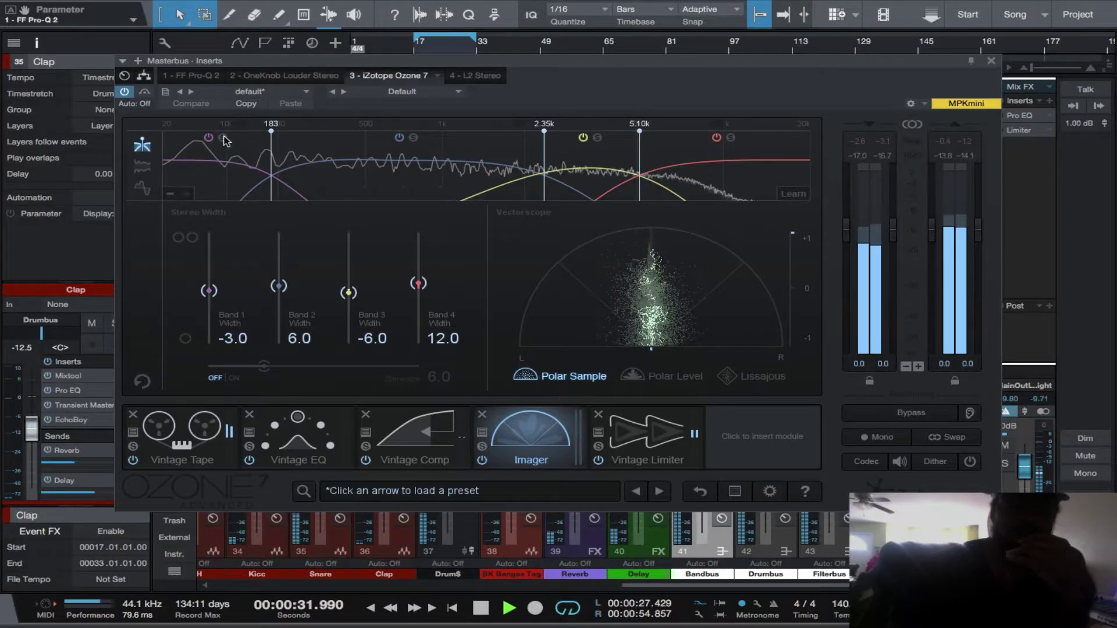
{"action": "left_click", "coordinate": [413, 137]}
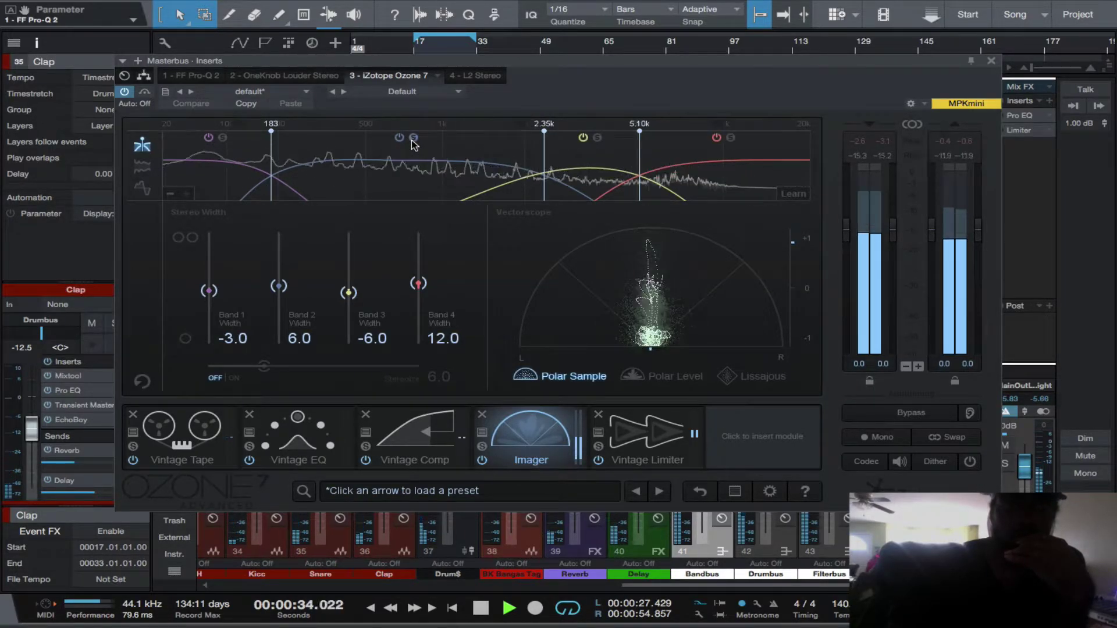
{"action": "left_click", "coordinate": [414, 138]}
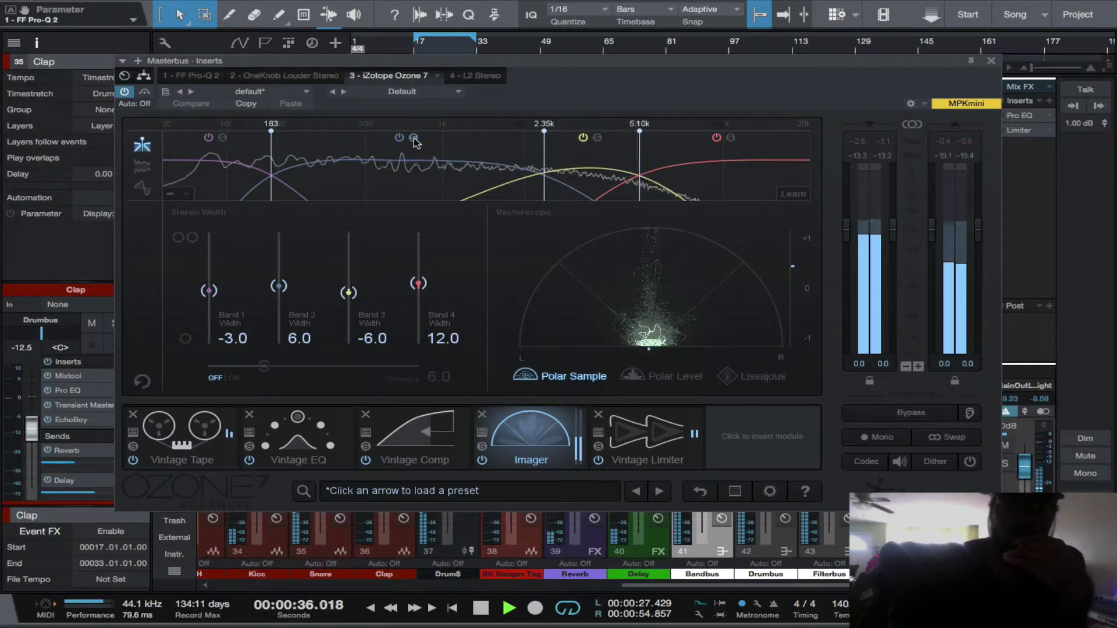
{"action": "left_click", "coordinate": [599, 139]}
{"action": "left_click", "coordinate": [598, 138]}
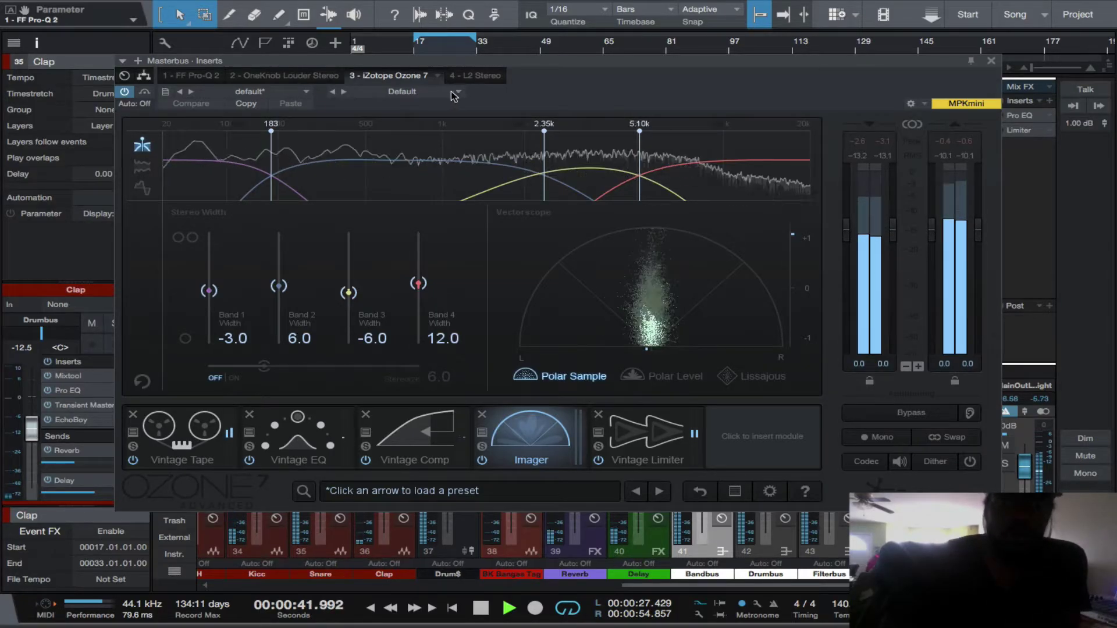
Switch on the Masterbus L2 Stereo limiter during playback and close the mixer to return to the arrangement.
{"action": "left_click", "coordinate": [476, 78]}
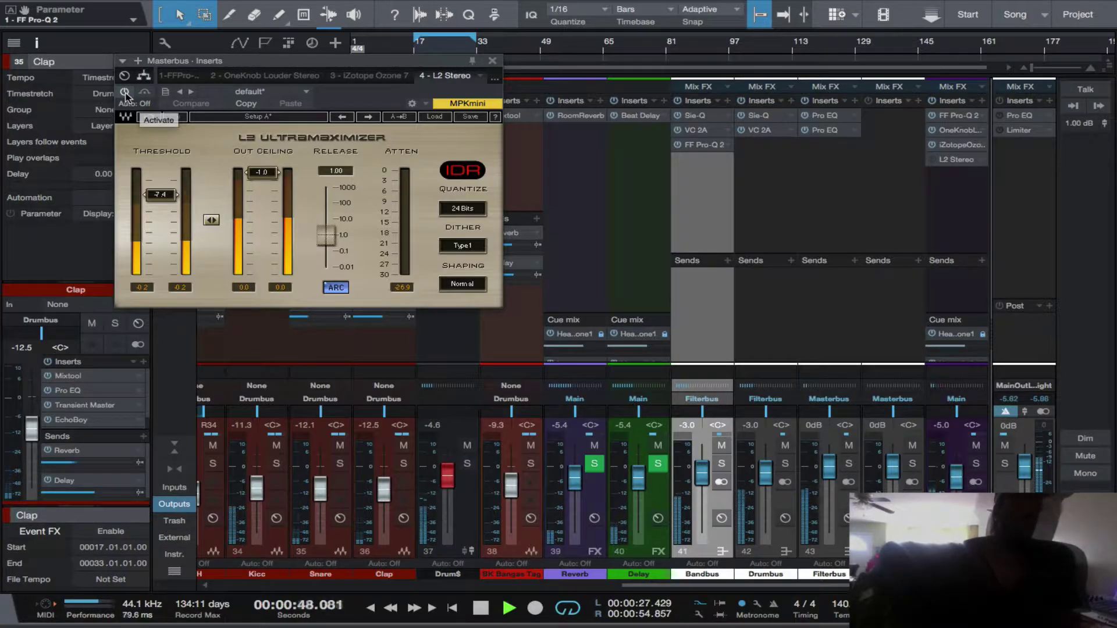
{"action": "left_click", "coordinate": [125, 95]}
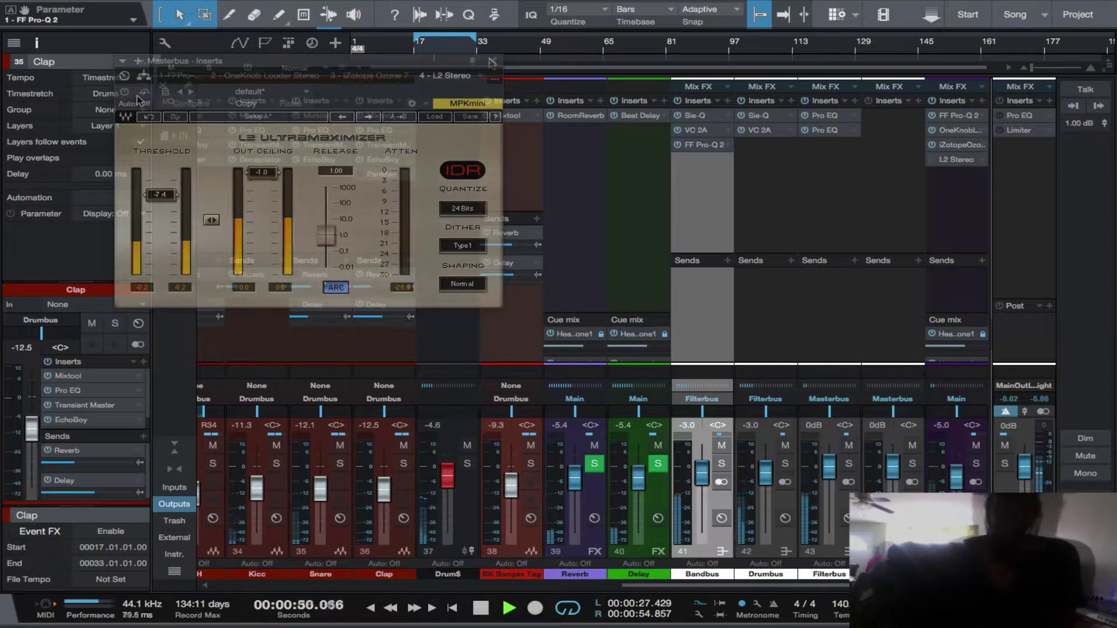
{"action": "double_click", "coordinate": [698, 150]}
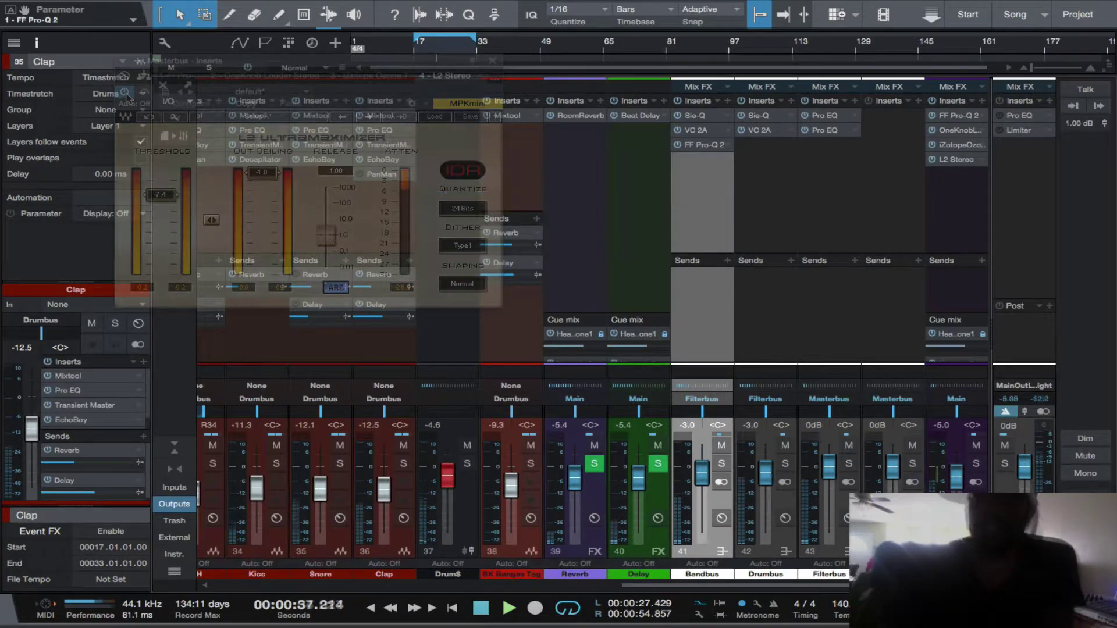
{"action": "key", "text": "F3"}
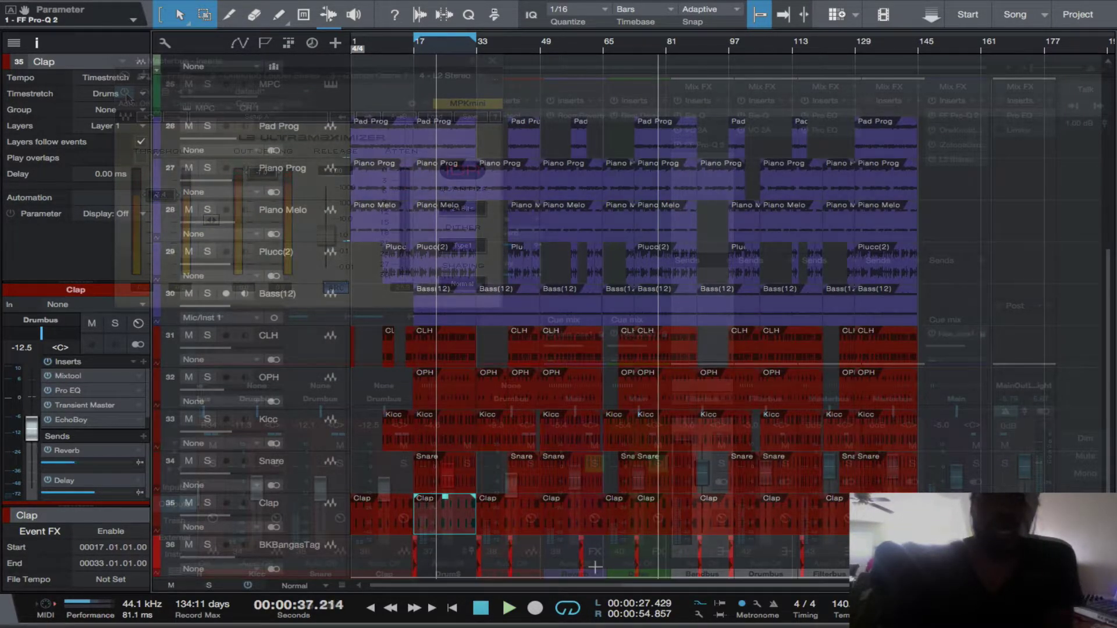
{"action": "left_click", "coordinate": [477, 567]}
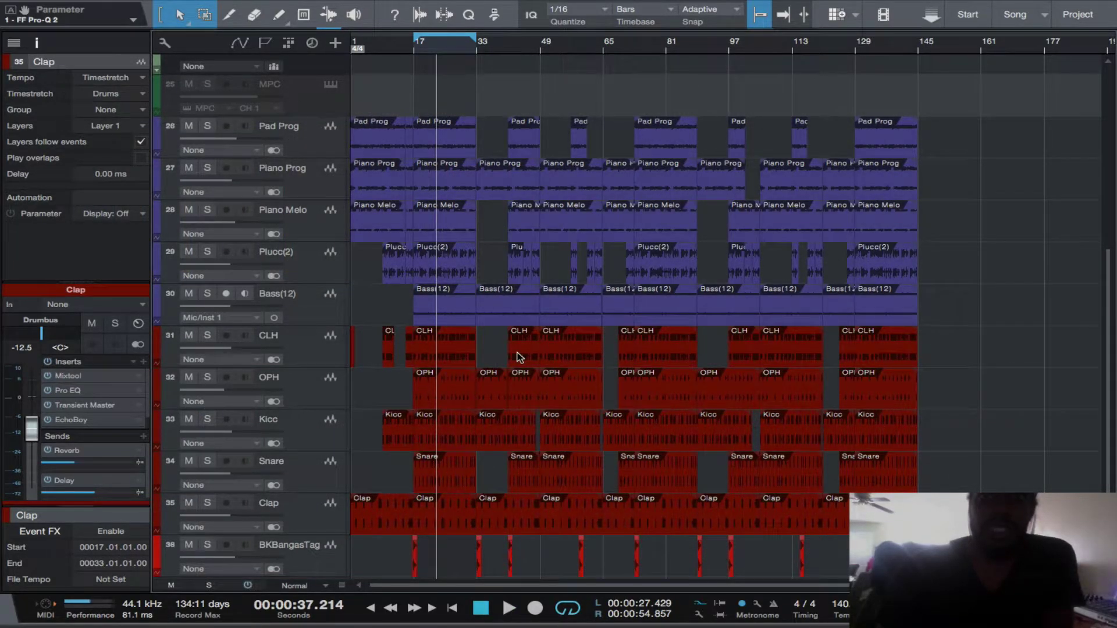
Return the playhead to the song start, move it to bar 17, and start playback.
{"action": "scroll", "coordinate": [519, 357], "scroll_direction": "right", "scroll_amount": 1}
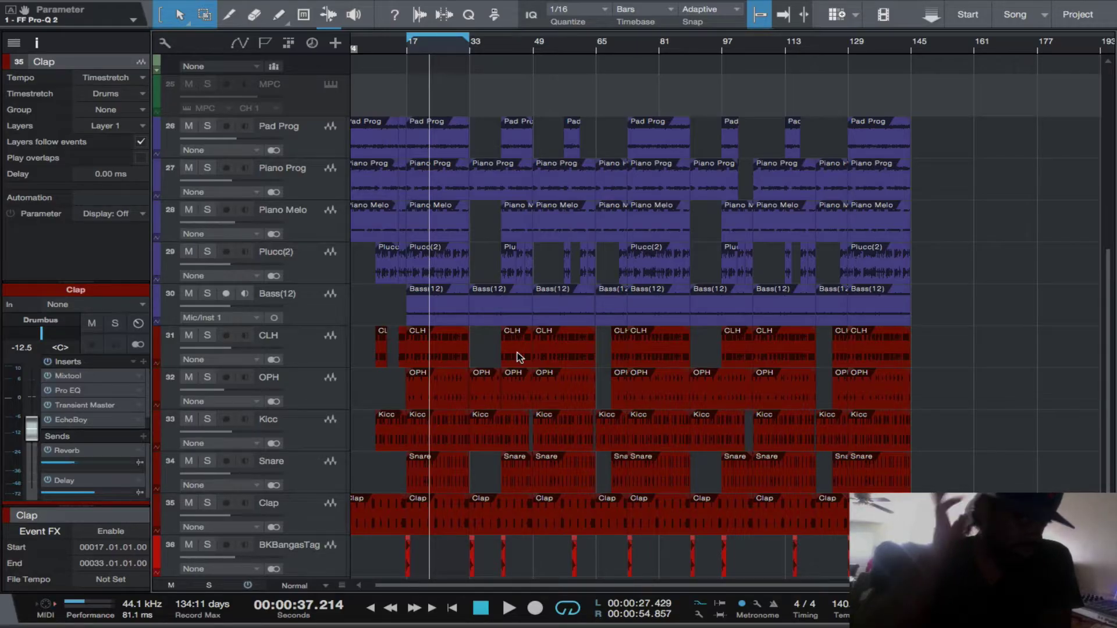
{"action": "left_click", "coordinate": [480, 609]}
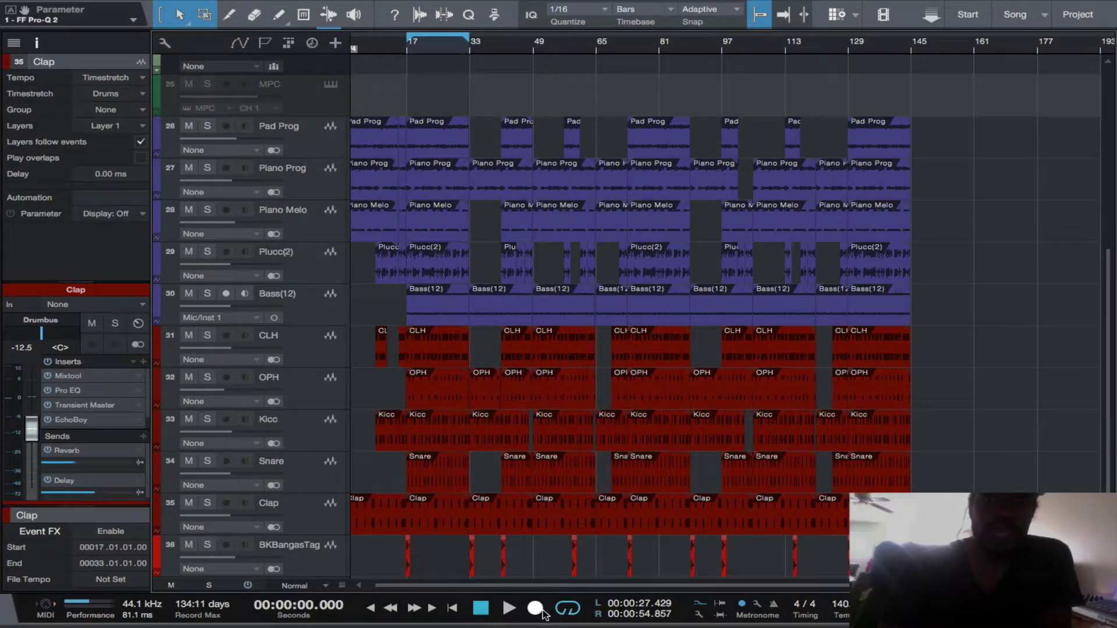
{"action": "left_click", "coordinate": [411, 41]}
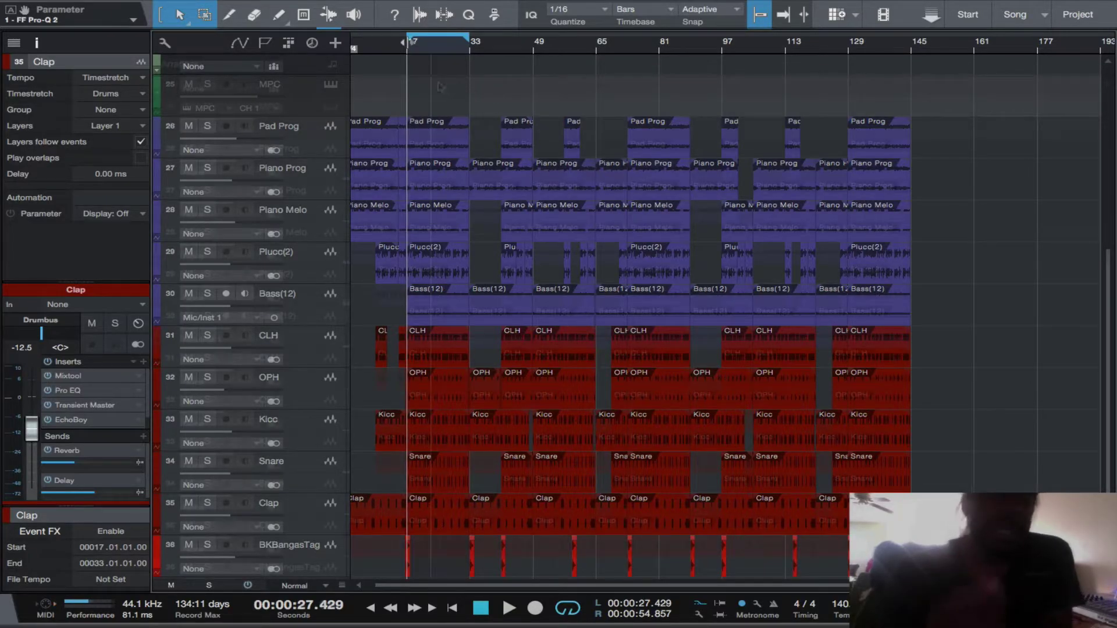
{"action": "key", "text": "space"}
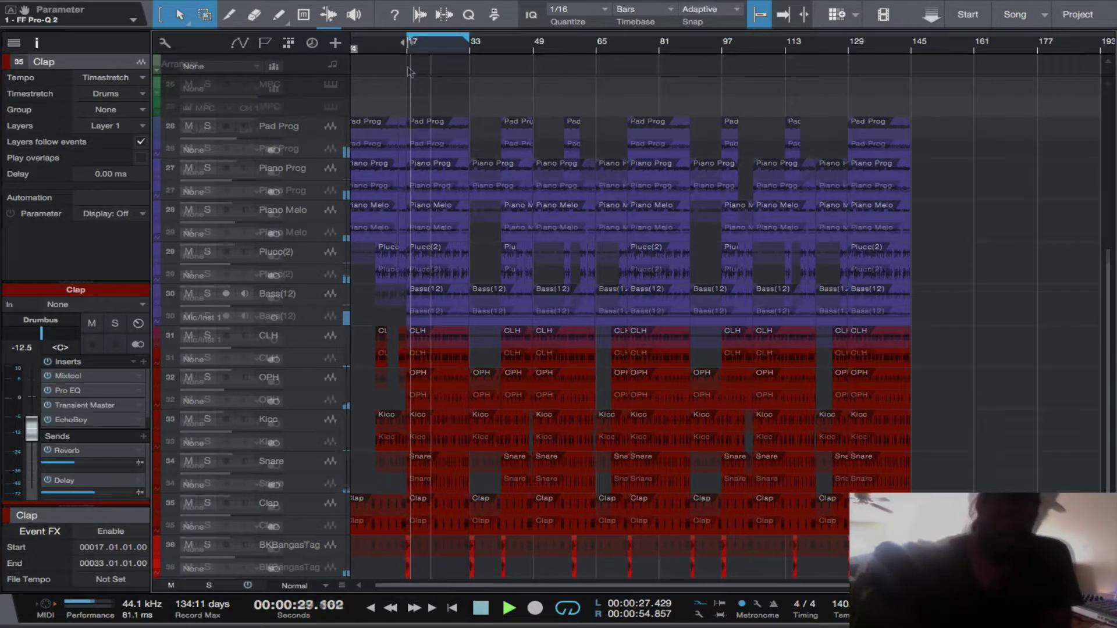
Create an arranger section over bars 17 to 33 and rename it Hook 1.
{"action": "double_click", "coordinate": [411, 70]}
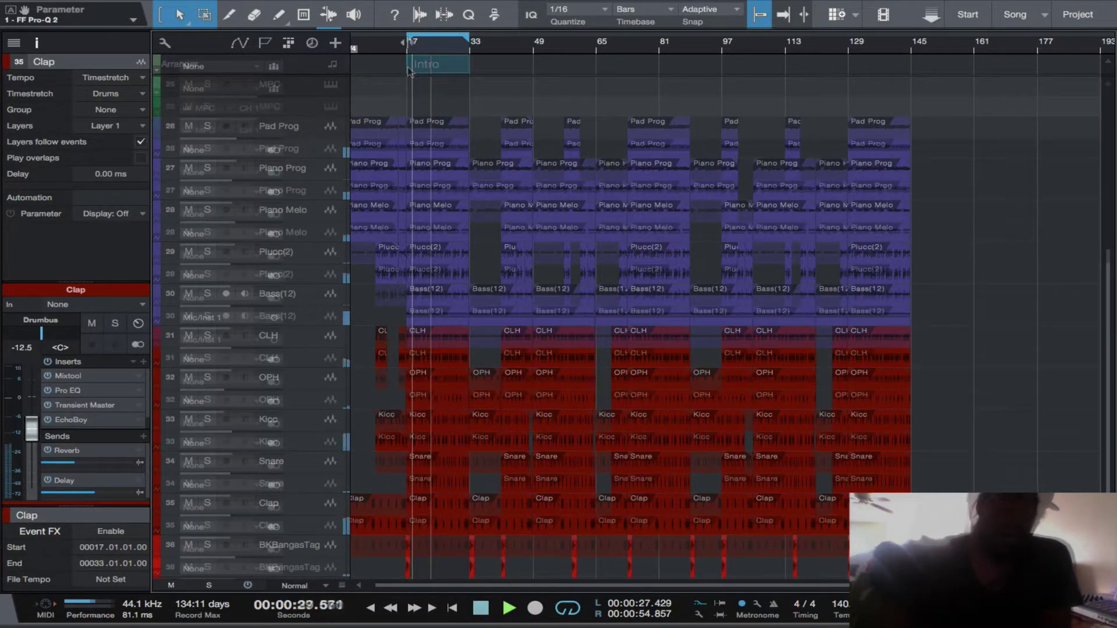
{"action": "left_click", "coordinate": [438, 69]}
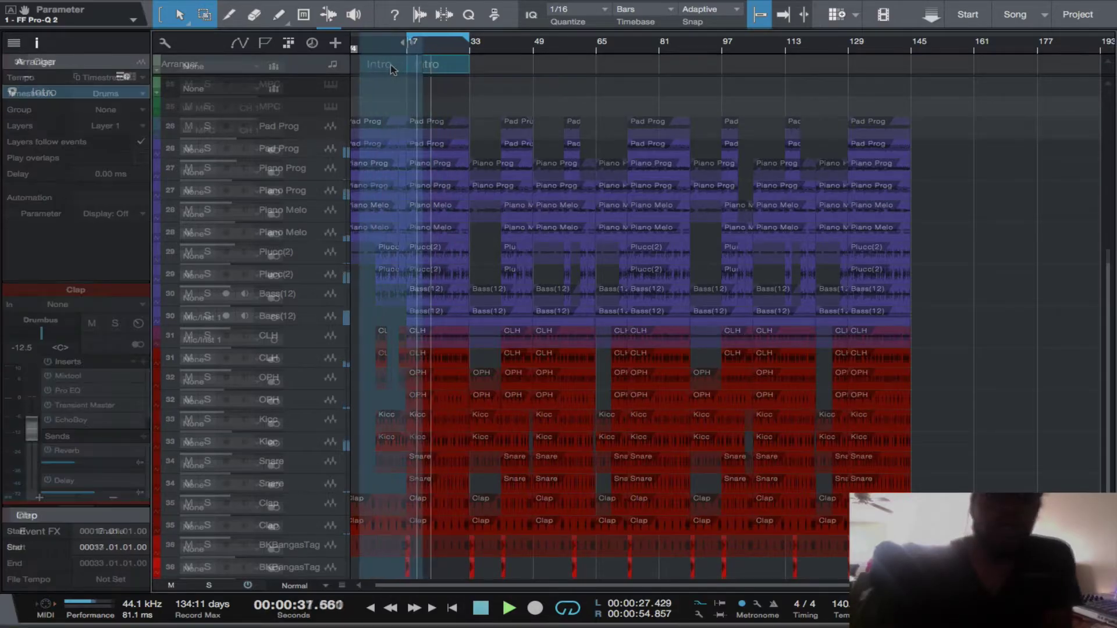
{"action": "right_click", "coordinate": [440, 68]}
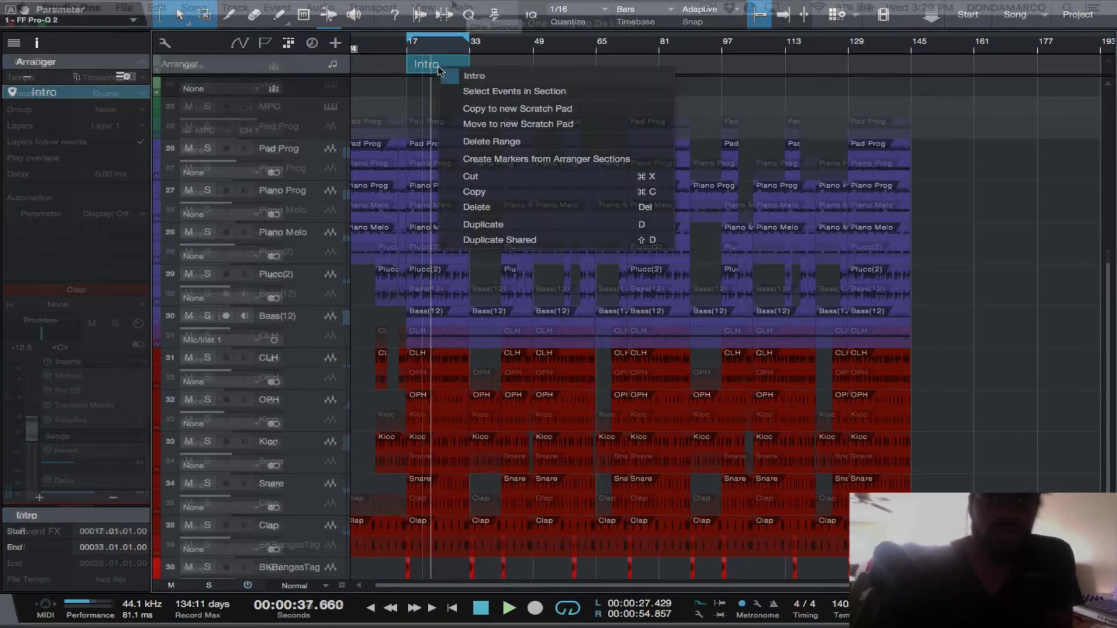
{"action": "left_click", "coordinate": [475, 77]}
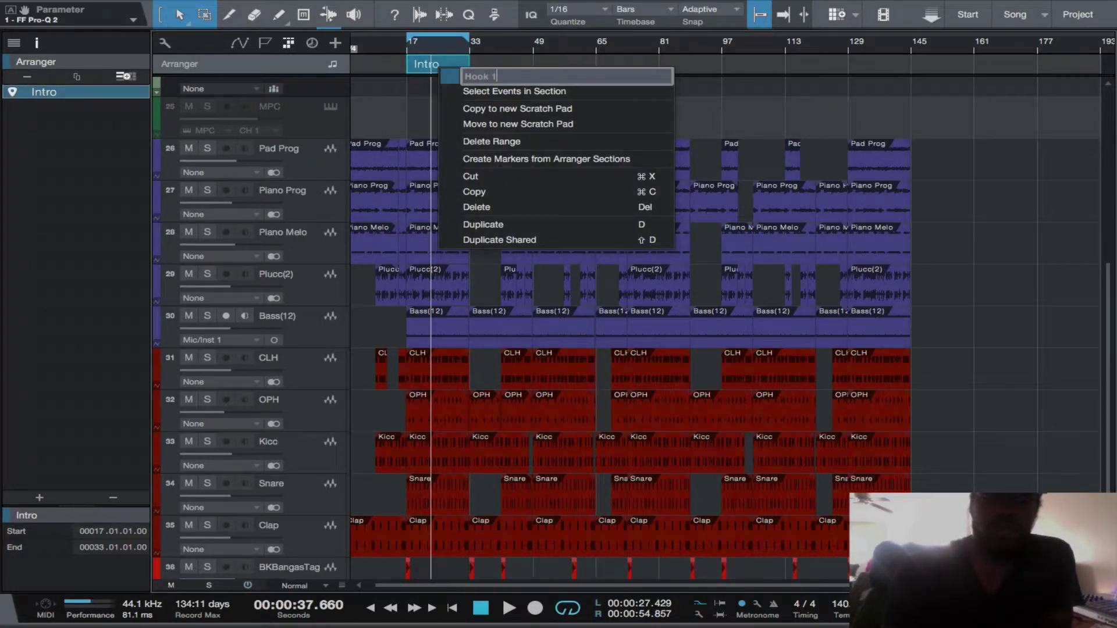
{"action": "key", "text": "Return"}
Draw an arranger section from bar 1 to bar 17 and rename it Intro.
{"action": "left_click", "coordinate": [392, 110]}
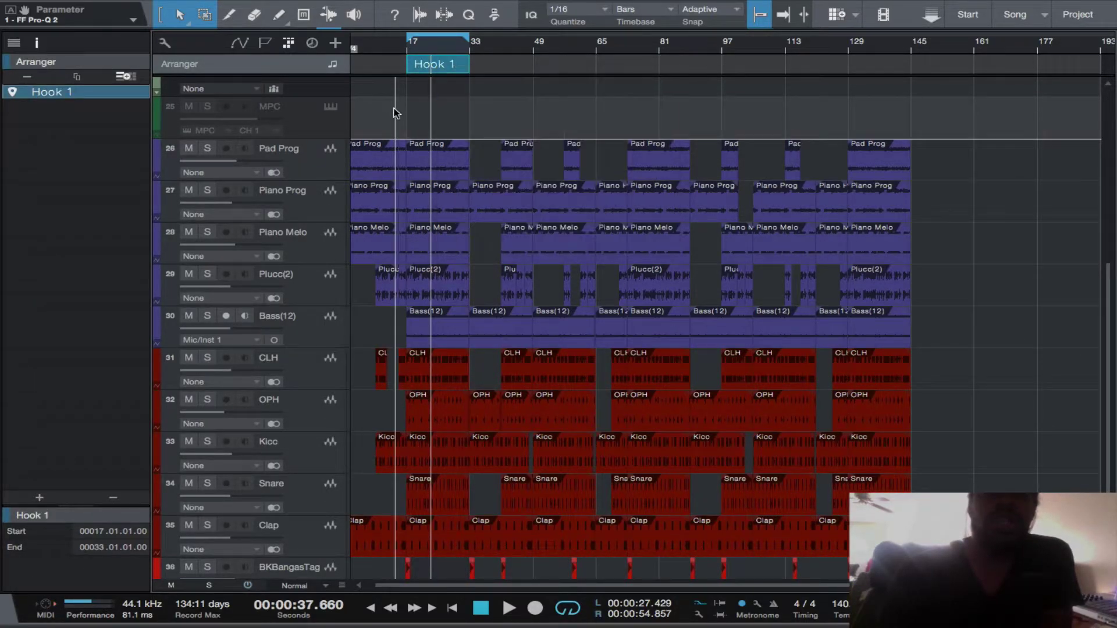
{"action": "left_click", "coordinate": [366, 70]}
{"action": "left_click_drag", "start_coordinate": [363, 66], "coordinate": [415, 75]}
{"action": "right_click", "coordinate": [393, 70]}
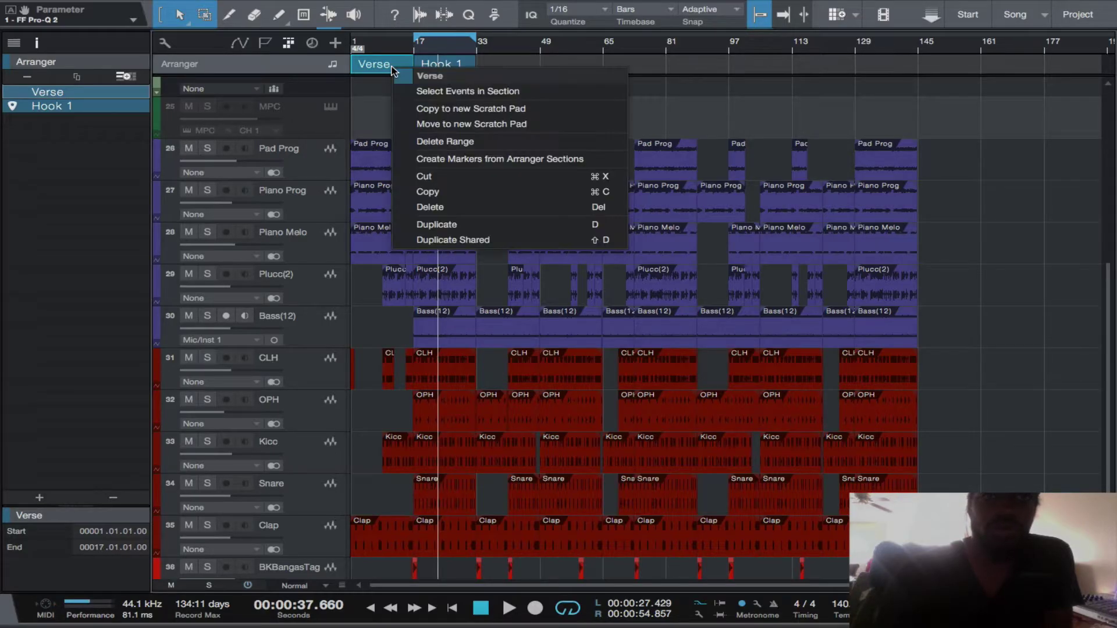
{"action": "left_click", "coordinate": [425, 76]}
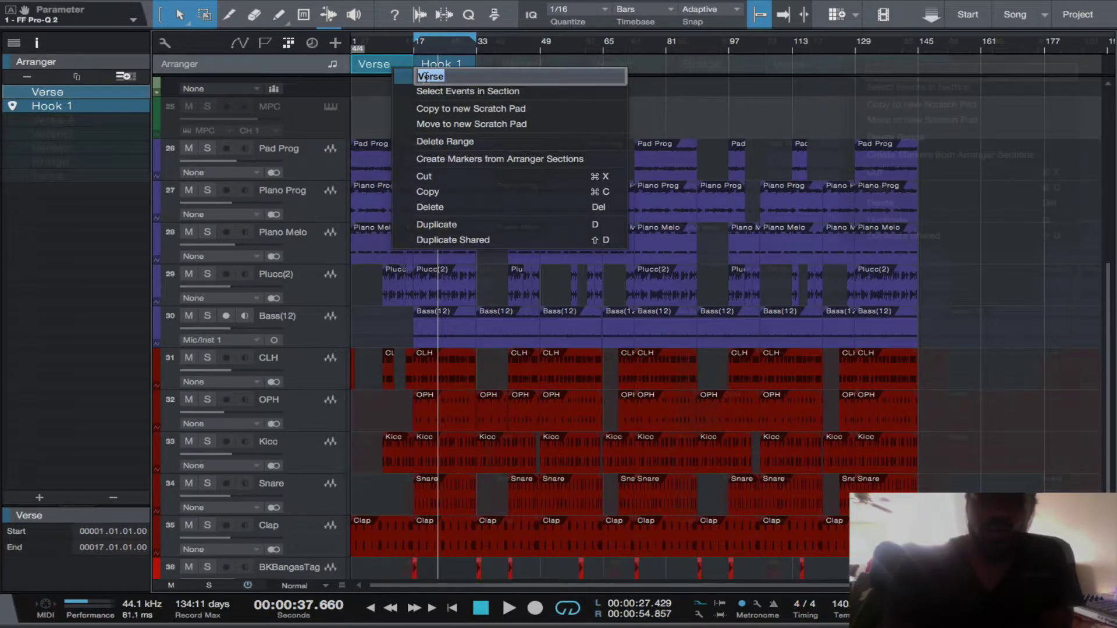
{"action": "type", "text": "Intr"}
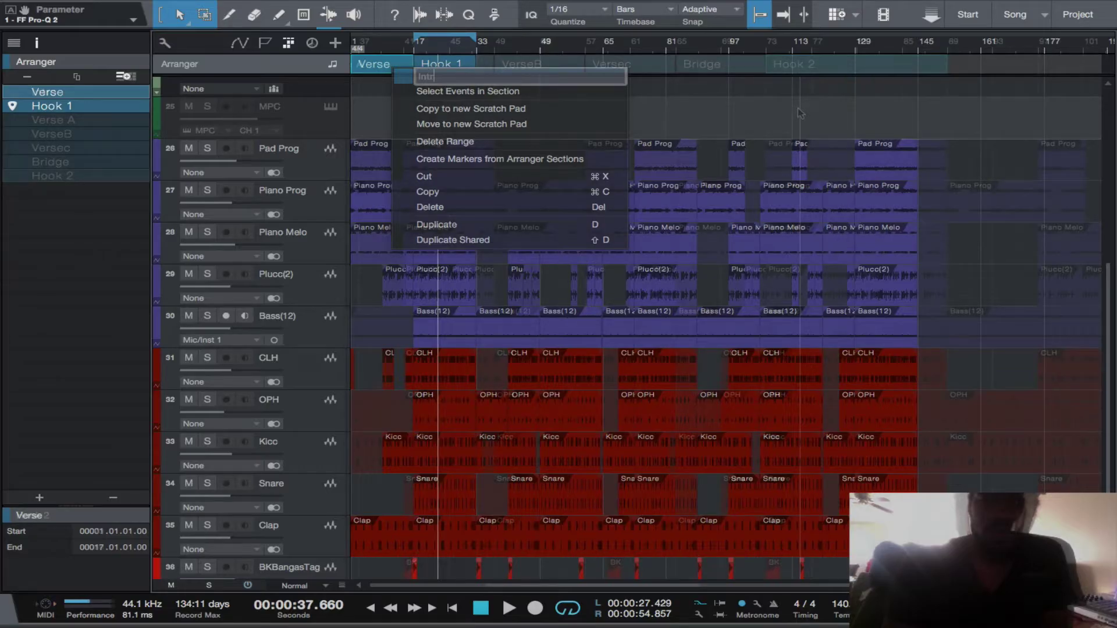
{"action": "type", "text": "o"}
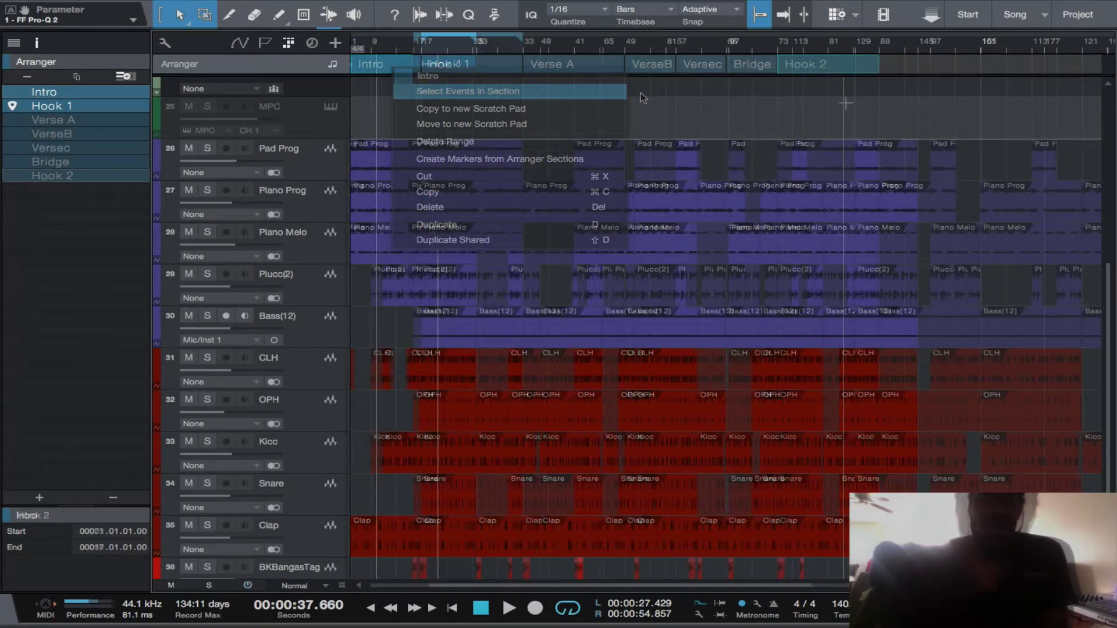
{"action": "left_click", "coordinate": [642, 98]}
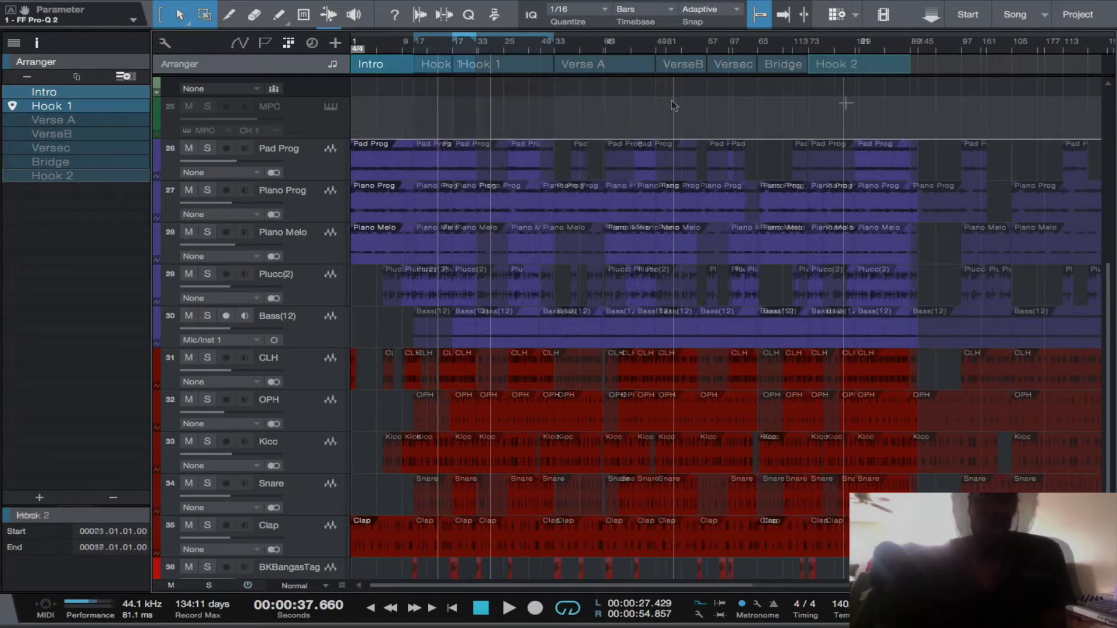
Copy the Hook 1 arranger section with its events to bar 145 and delete that copy.
{"action": "scroll", "coordinate": [892, 173], "scroll_direction": "right", "scroll_amount": 8}
{"action": "scroll", "coordinate": [891, 172], "scroll_direction": "left", "scroll_amount": 8}
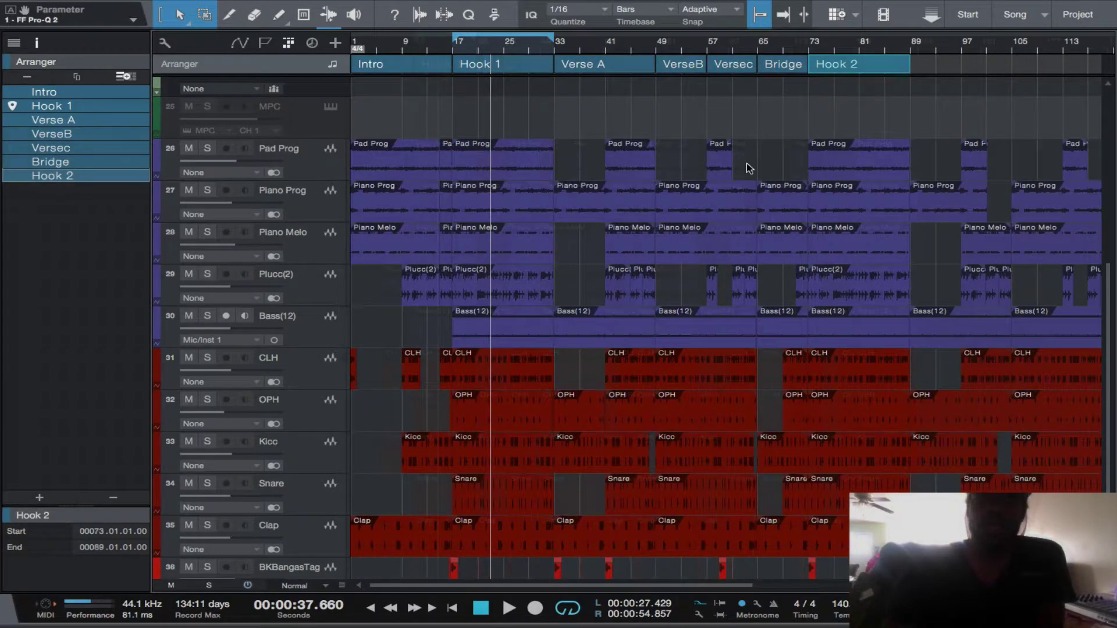
{"action": "scroll", "coordinate": [746, 165], "scroll_direction": "down", "scroll_amount": 3}
{"action": "scroll", "coordinate": [737, 192], "scroll_direction": "down", "scroll_amount": 1}
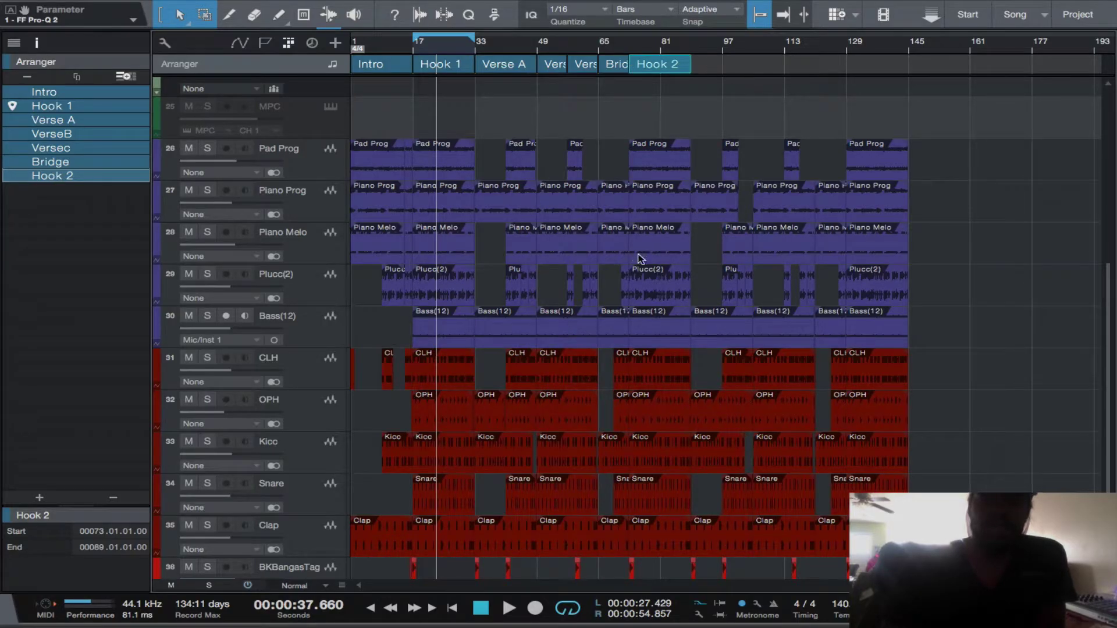
{"action": "left_click", "coordinate": [442, 172]}
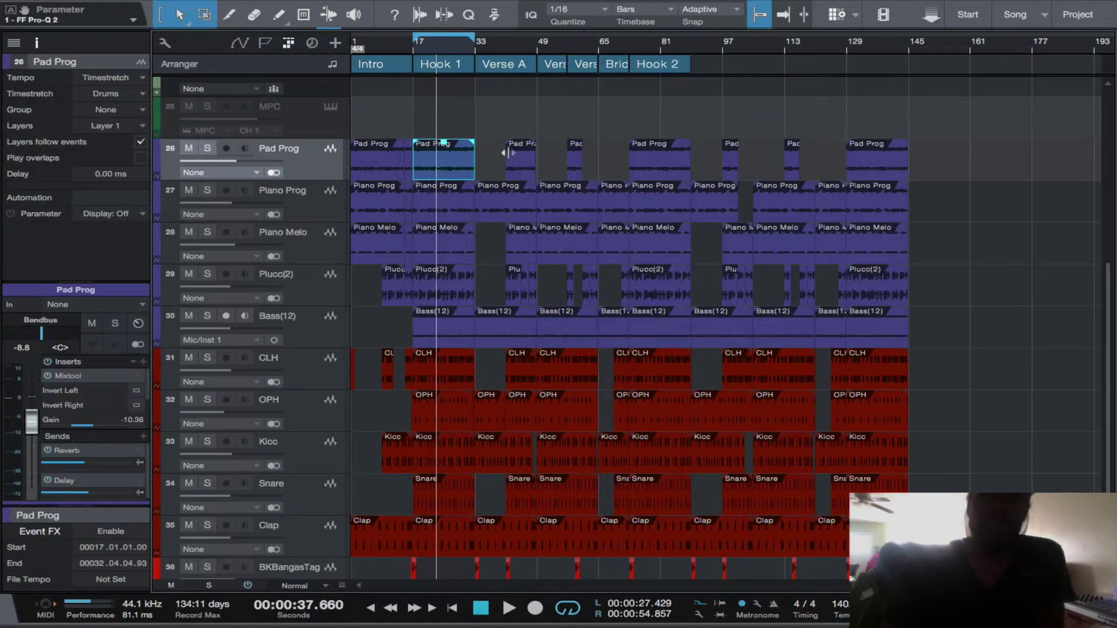
{"action": "left_click", "coordinate": [458, 73]}
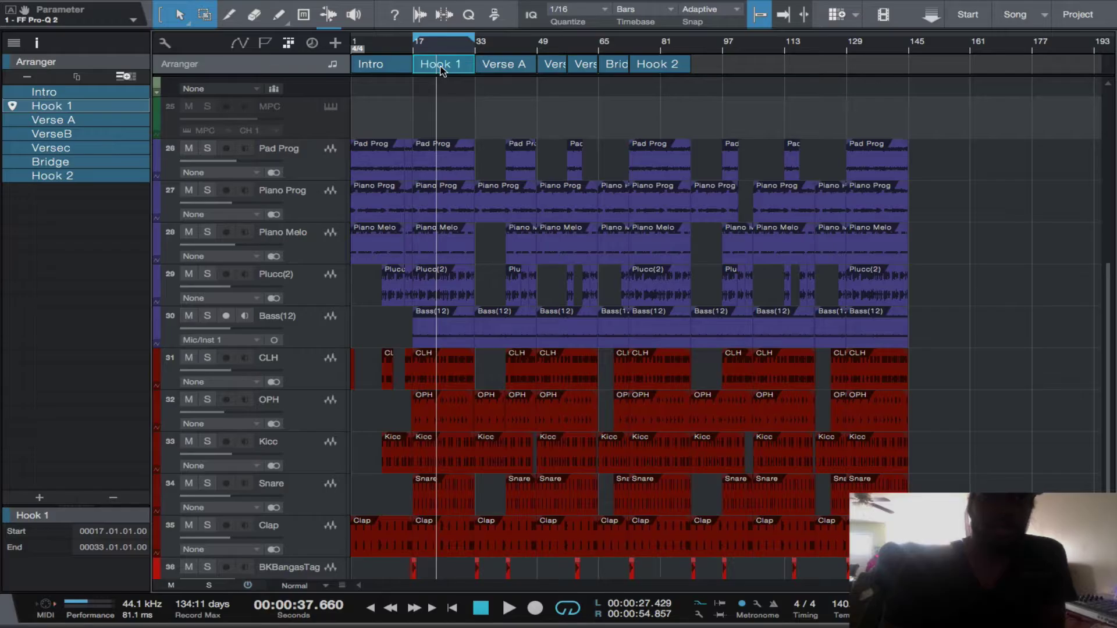
{"action": "left_click_drag", "start_coordinate": [441, 69], "coordinate": [938, 70]}
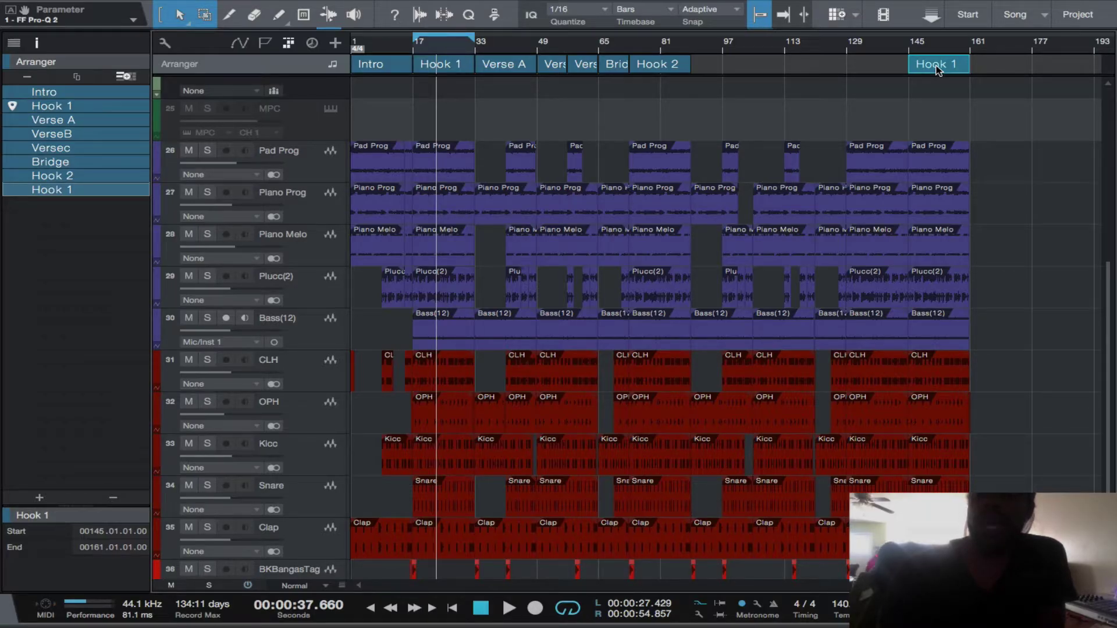
{"action": "key", "text": "Delete"}
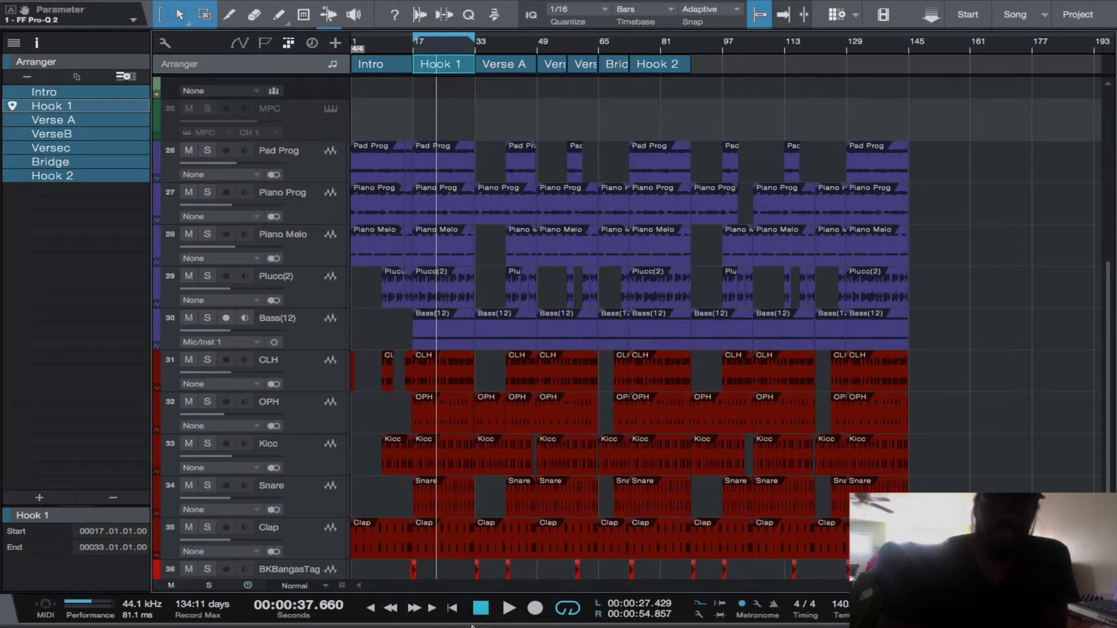
Look over the song's arrangement across the full timeline, from the drum and tag tracks up to the analog tracks.
{"action": "mouse_move", "coordinate": [483, 606]}
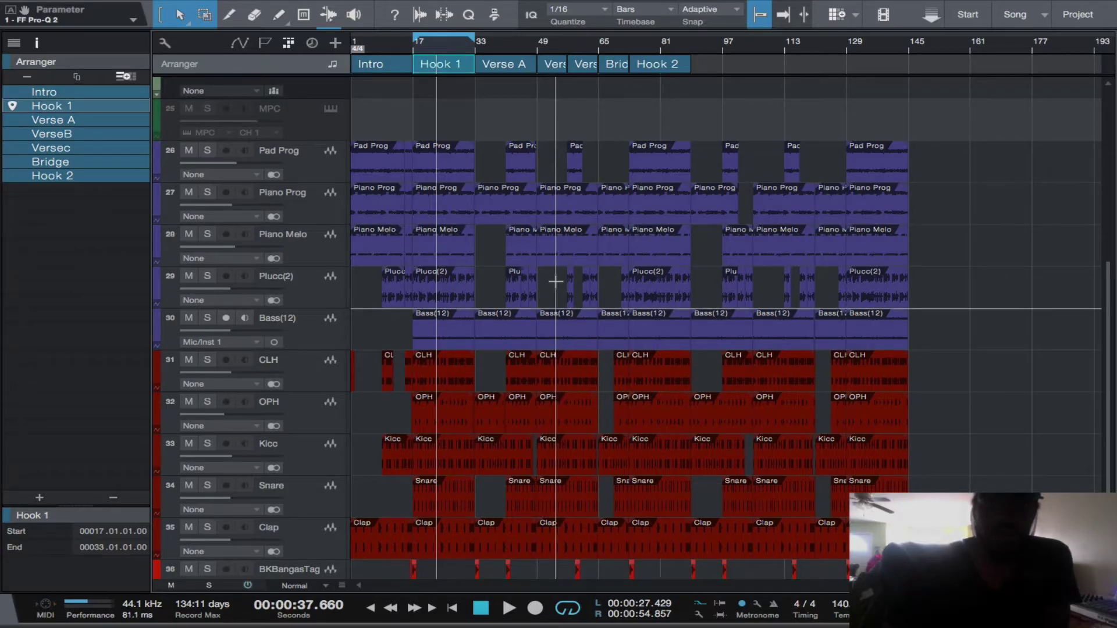
{"action": "scroll", "coordinate": [556, 282], "scroll_direction": "up", "scroll_amount": 3}
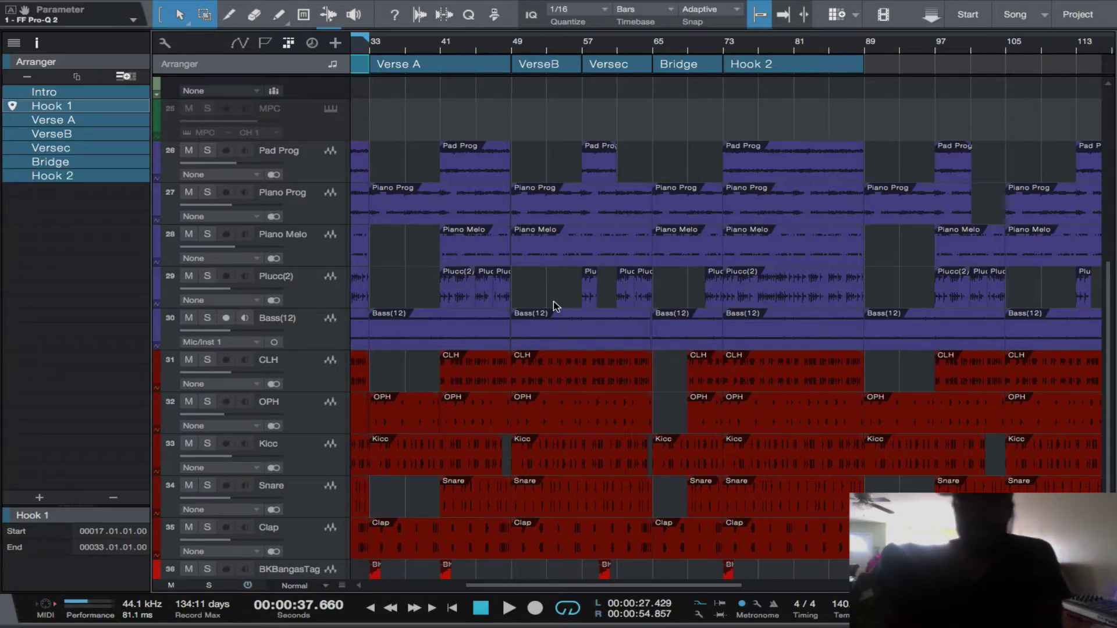
{"action": "scroll", "coordinate": [760, 316], "scroll_direction": "down", "scroll_amount": 3}
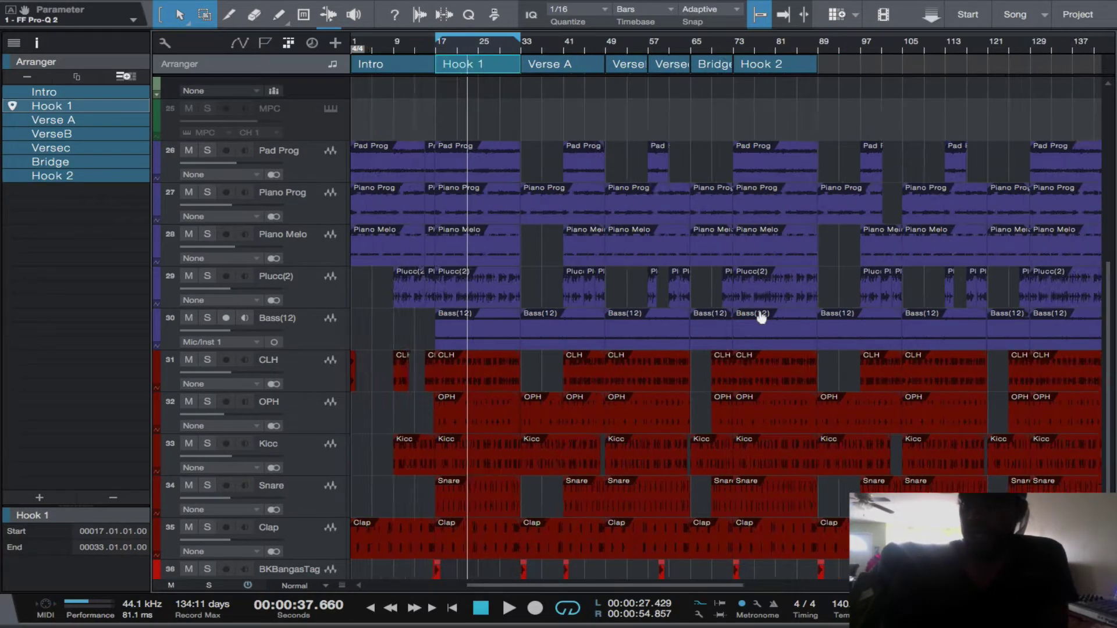
{"action": "scroll", "coordinate": [761, 316], "scroll_direction": "down", "scroll_amount": 2}
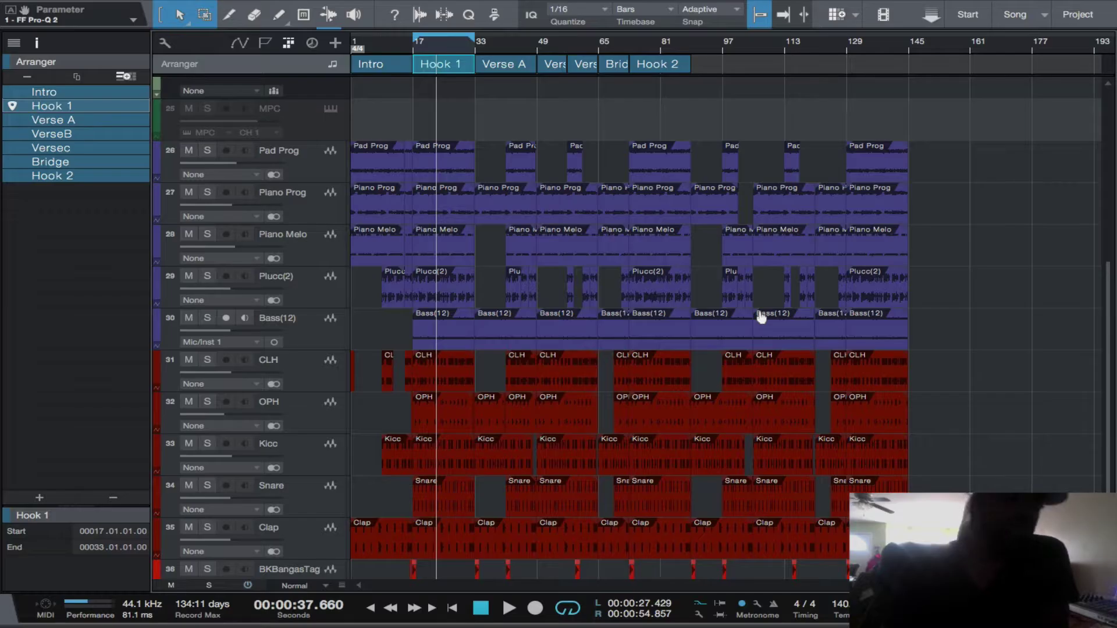
{"action": "scroll", "coordinate": [329, 543], "scroll_direction": "down", "scroll_amount": 1}
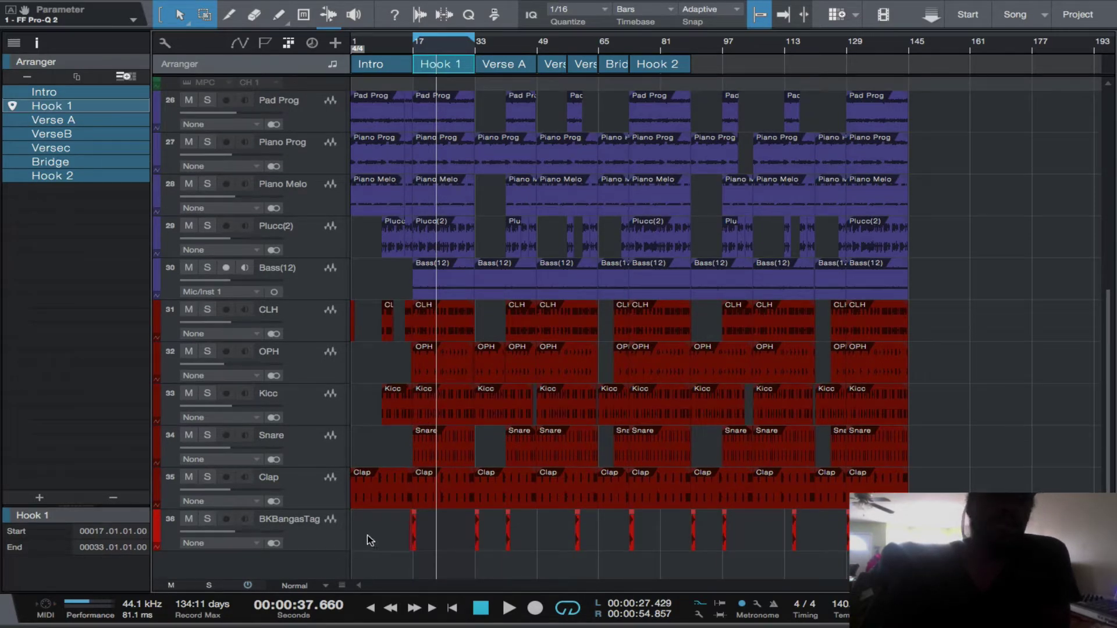
{"action": "scroll", "coordinate": [495, 396], "scroll_direction": "up", "scroll_amount": 7}
{"action": "scroll", "coordinate": [494, 397], "scroll_direction": "down", "scroll_amount": 1}
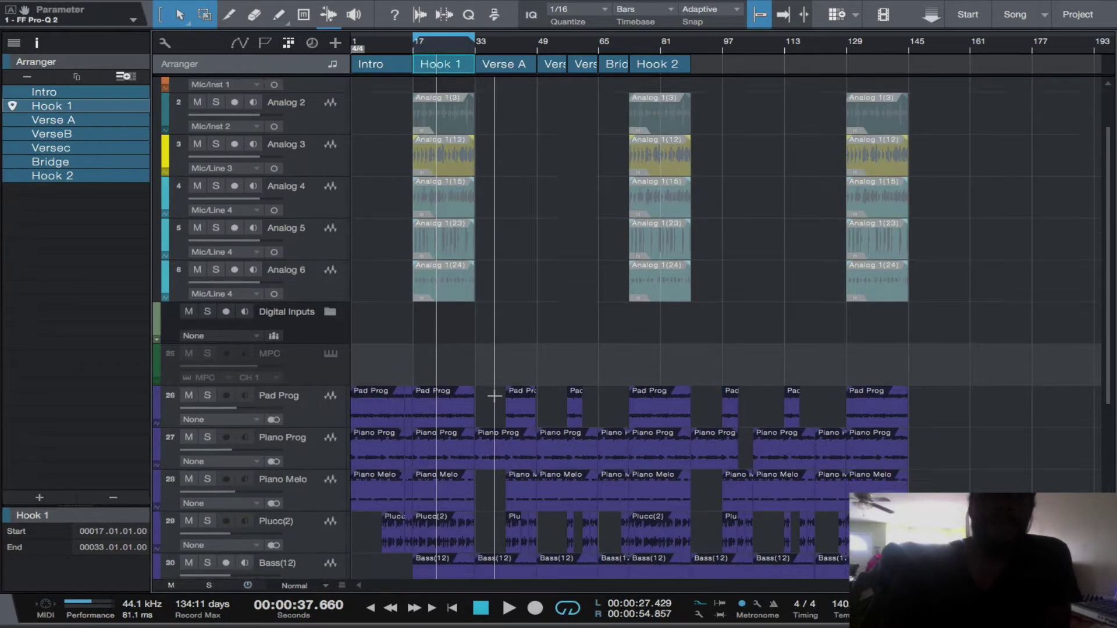
{"action": "scroll", "coordinate": [494, 389], "scroll_direction": "up", "scroll_amount": 1}
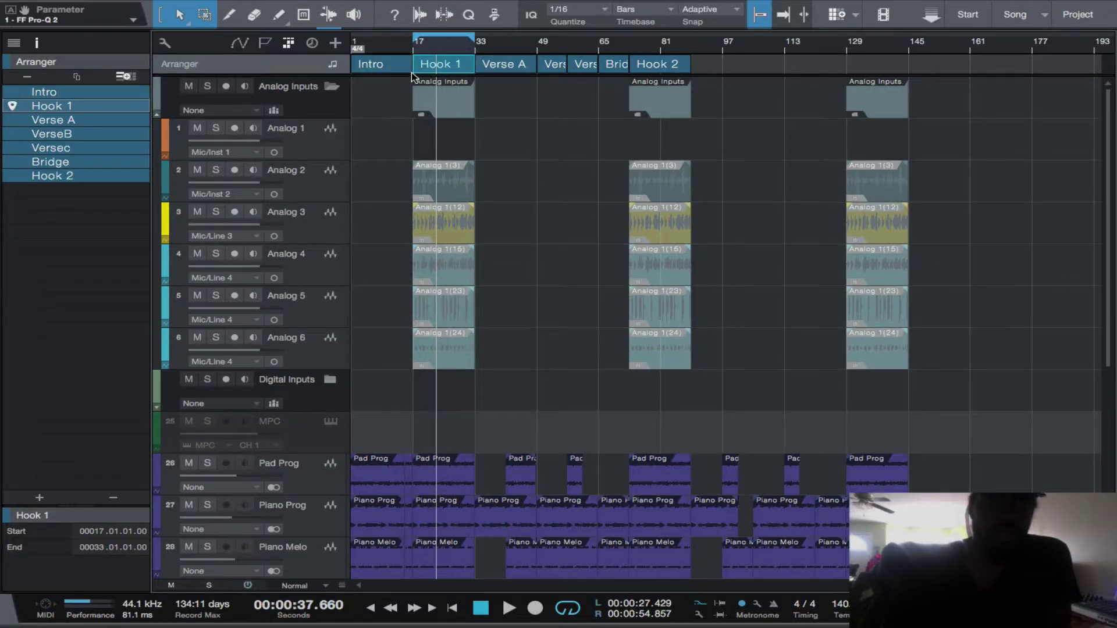
Select the five muted events of the Analog 2 to Analog 6 tracks in the Hook 1 section.
{"action": "left_click", "coordinate": [440, 196]}
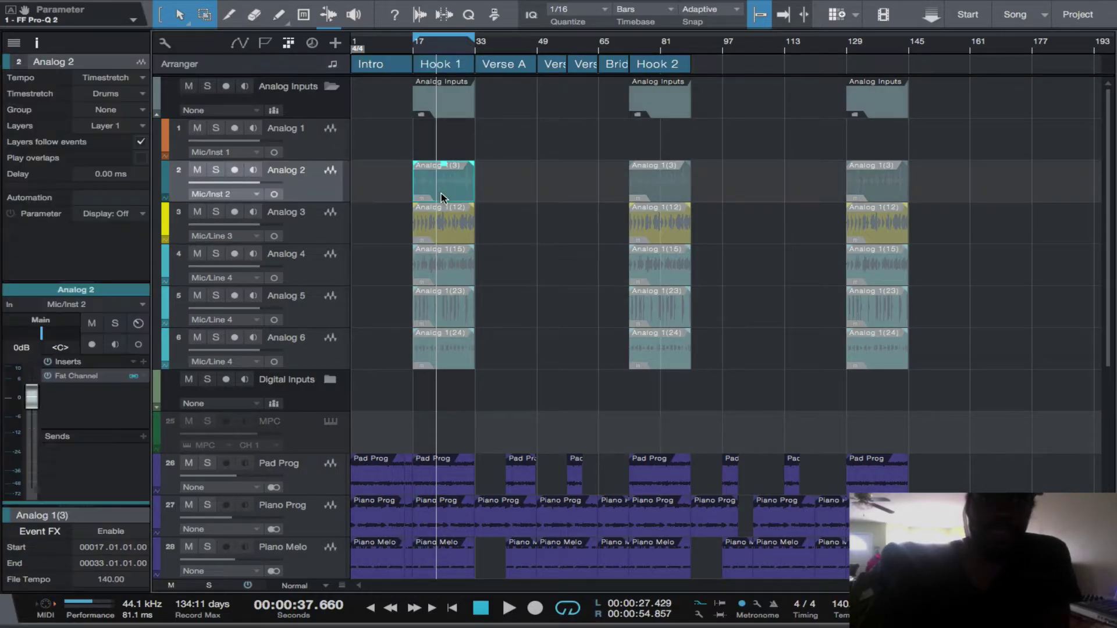
{"action": "left_click", "coordinate": [434, 236], "text": "shift"}
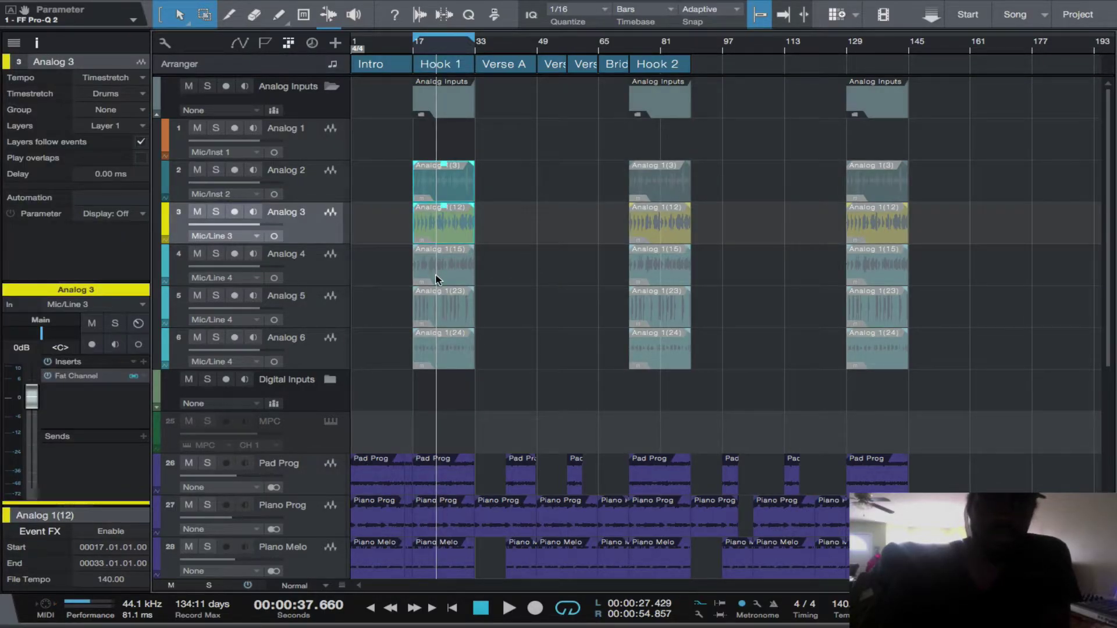
{"action": "left_click", "coordinate": [438, 272], "text": "shift"}
{"action": "left_click", "coordinate": [439, 321], "text": "shift"}
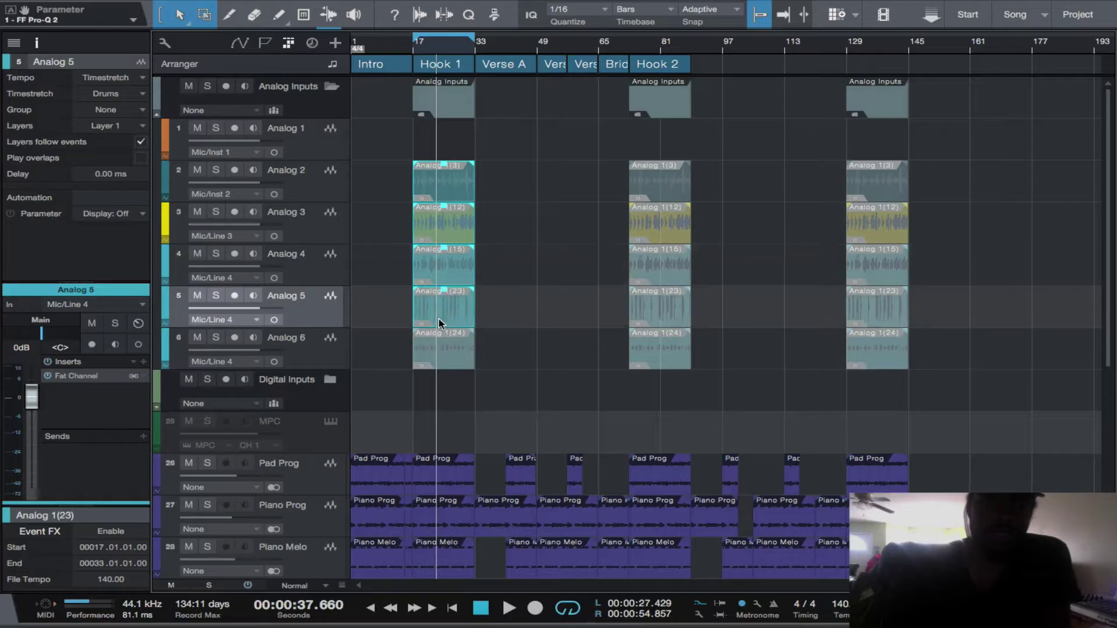
{"action": "left_click", "coordinate": [439, 353], "text": "shift"}
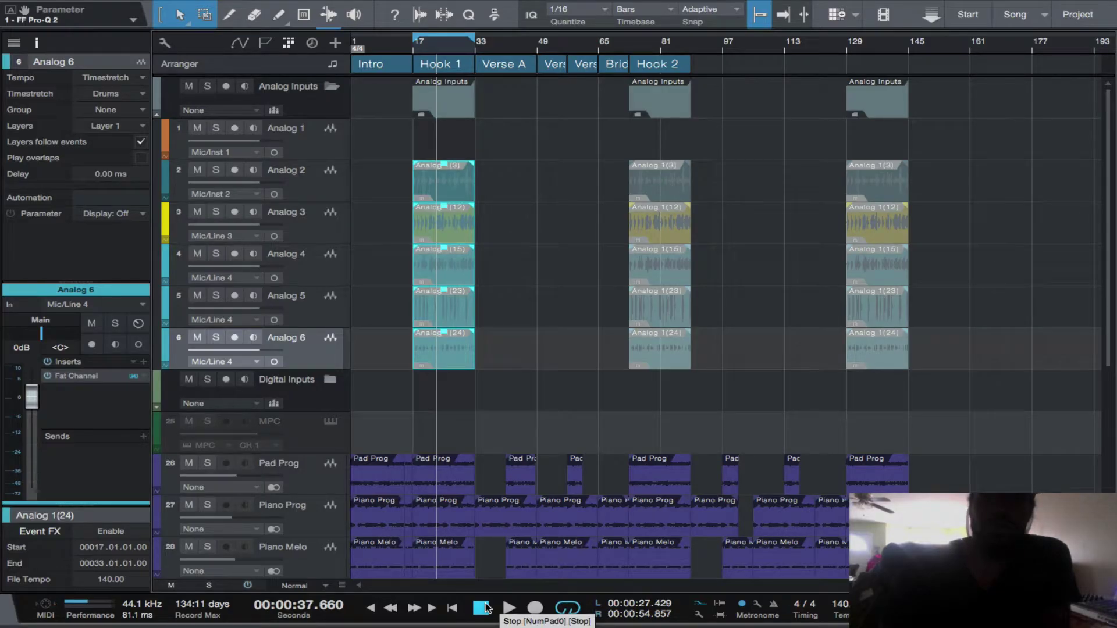
Turn off looping and play the song from its start.
{"action": "scroll", "coordinate": [494, 393], "scroll_direction": "down", "scroll_amount": 8}
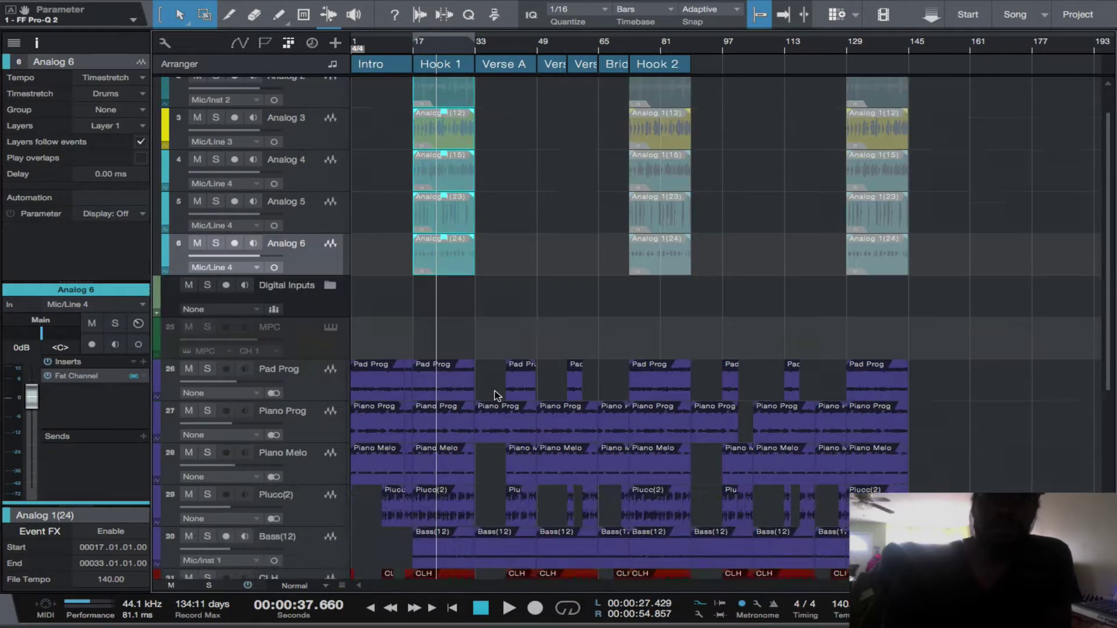
{"action": "scroll", "coordinate": [494, 395], "scroll_direction": "up", "scroll_amount": 3}
{"action": "scroll", "coordinate": [495, 395], "scroll_direction": "down", "scroll_amount": 2}
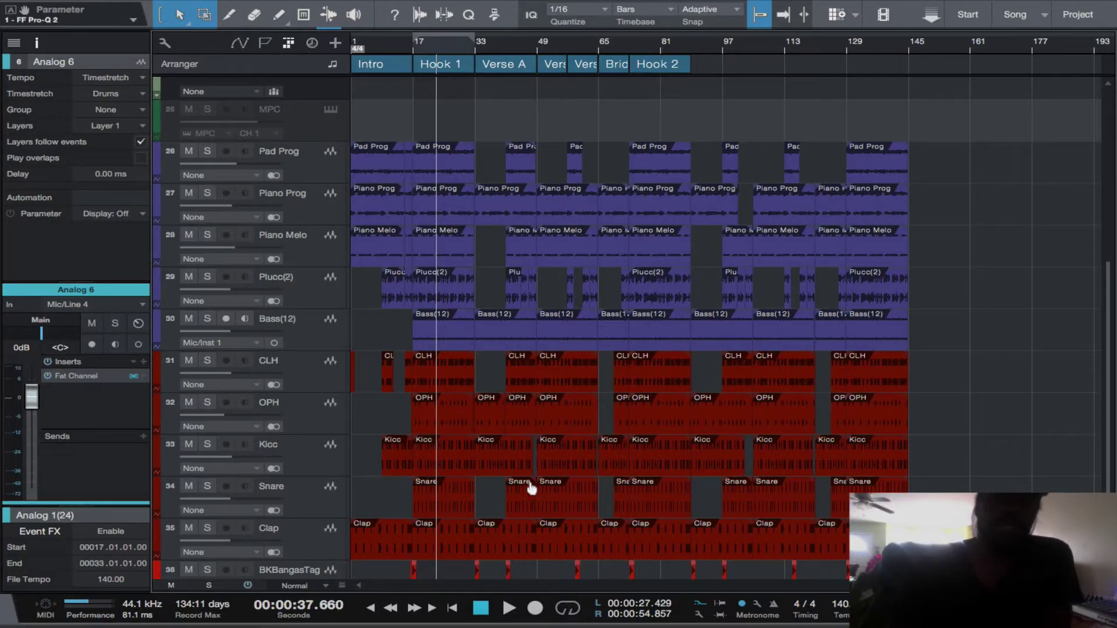
{"action": "left_click", "coordinate": [481, 611]}
{"action": "left_click", "coordinate": [482, 613]}
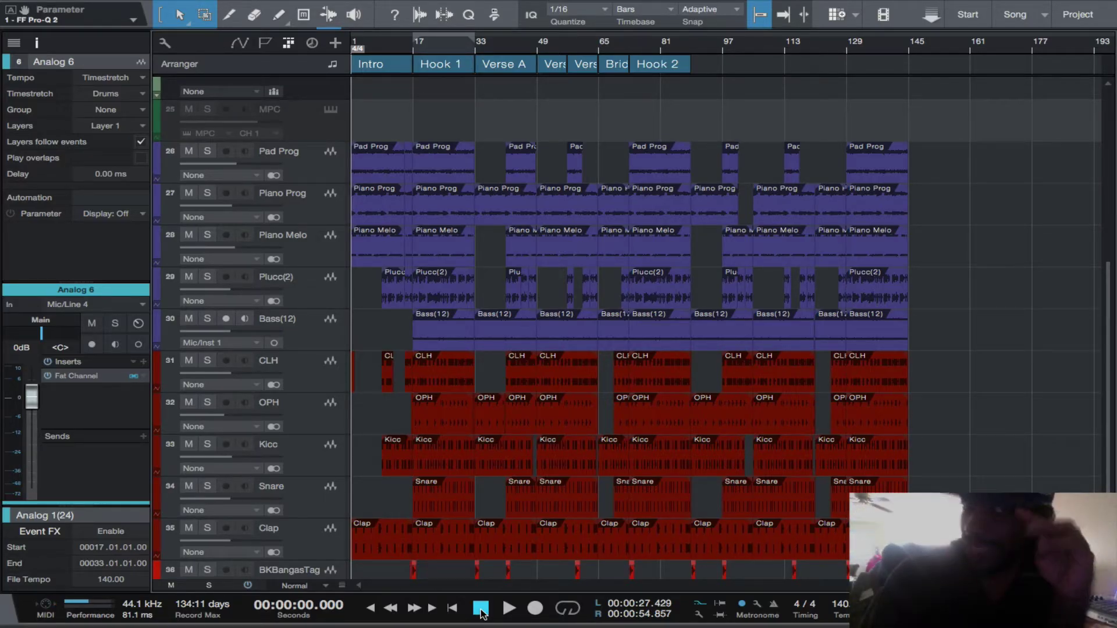
{"action": "key", "text": "space"}
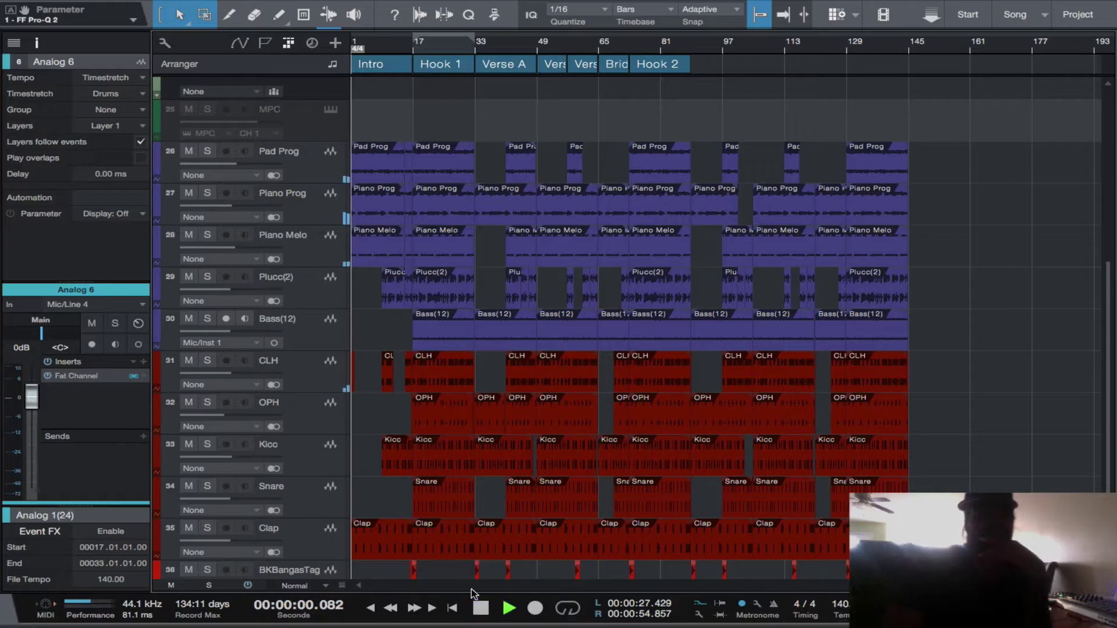
Unmute the selected Analog 2 to Analog 6 events in Hook 1 while the song plays.
{"action": "scroll", "coordinate": [516, 422], "scroll_direction": "up", "scroll_amount": 6}
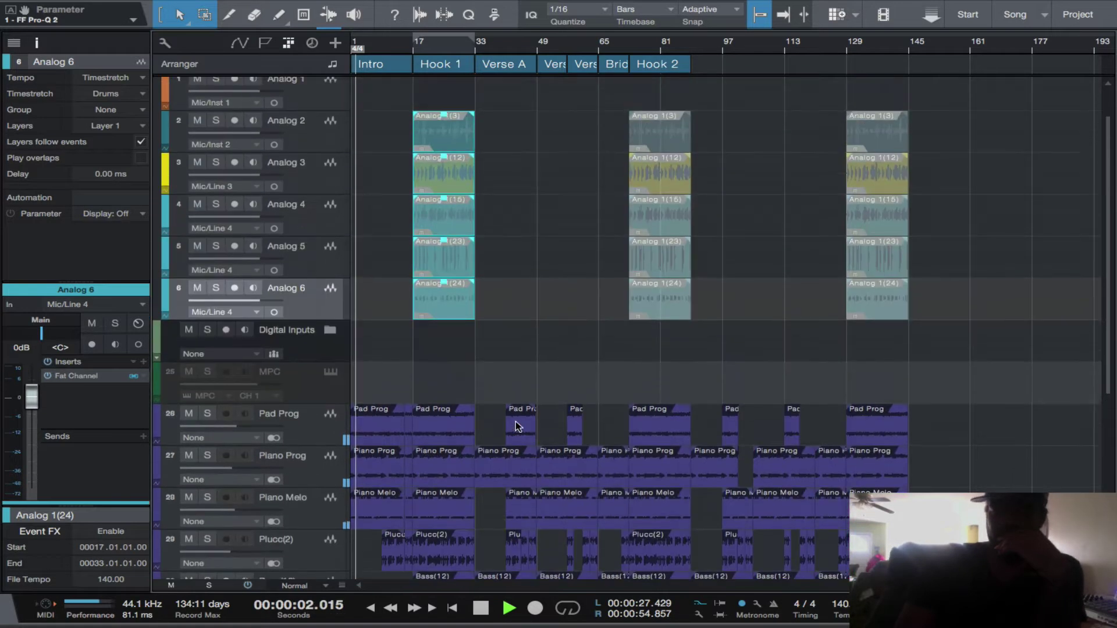
{"action": "right_click", "coordinate": [465, 360]}
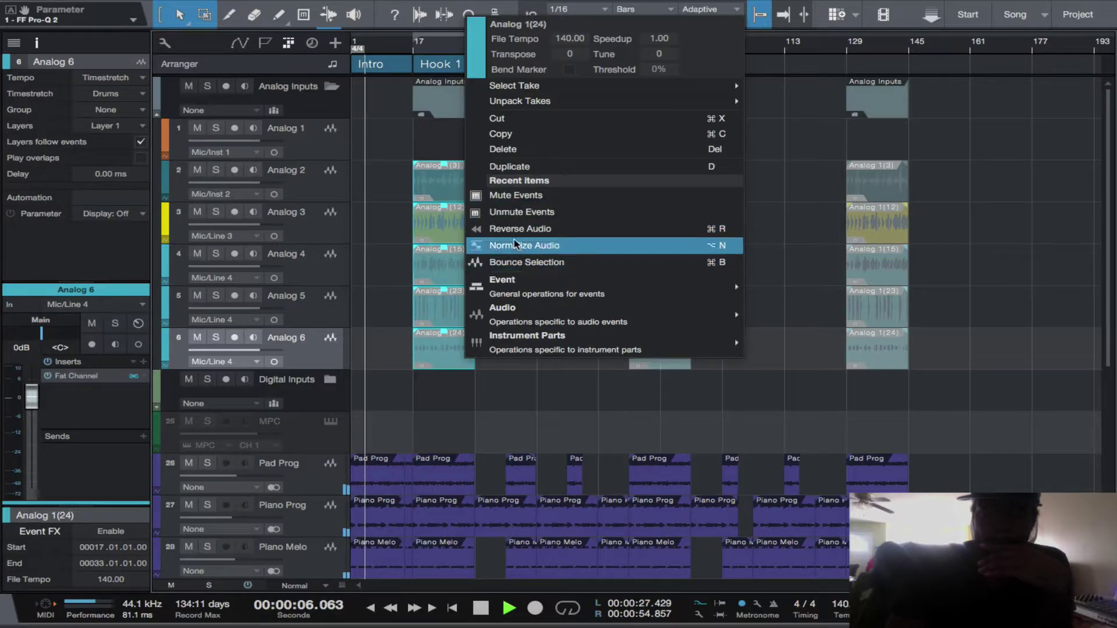
{"action": "left_click", "coordinate": [519, 213]}
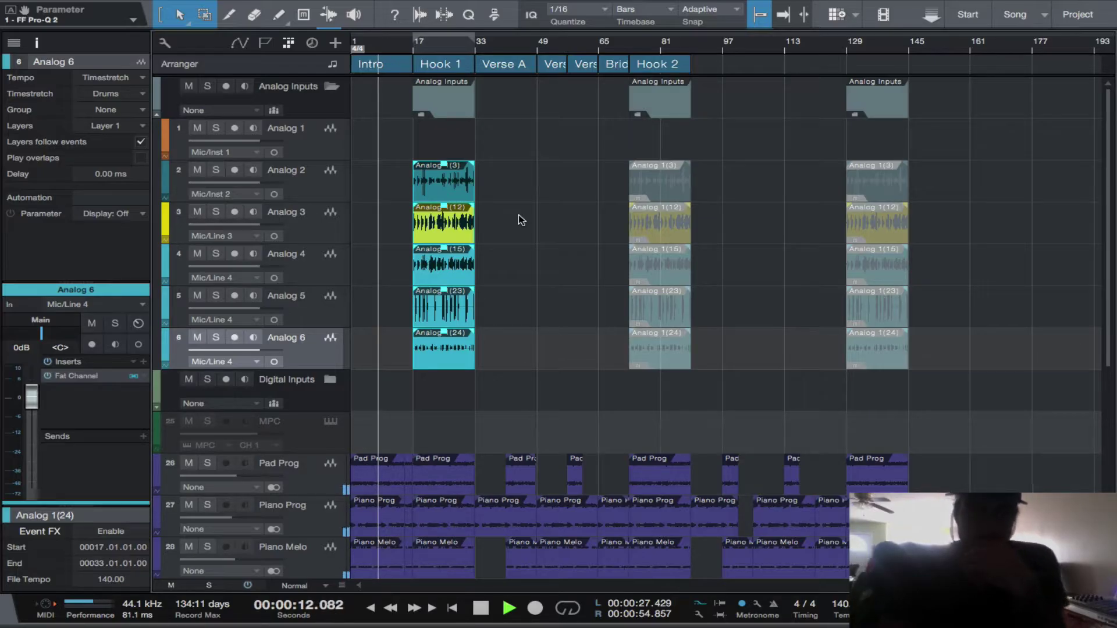
{"action": "scroll", "coordinate": [559, 326], "scroll_direction": "down", "scroll_amount": 5}
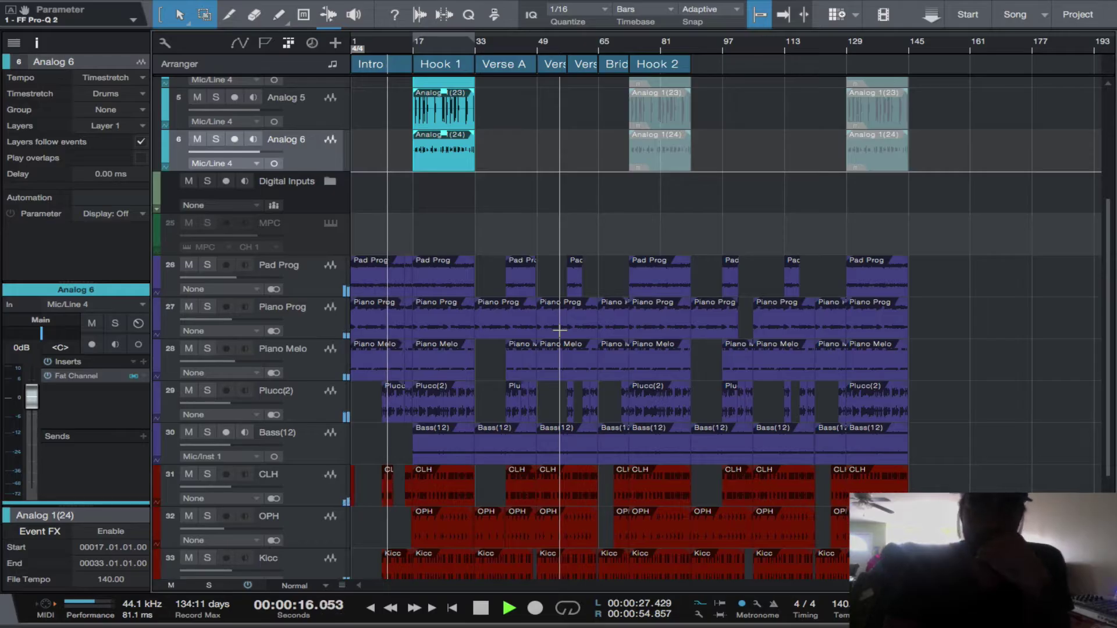
{"action": "scroll", "coordinate": [559, 329], "scroll_direction": "up", "scroll_amount": 5}
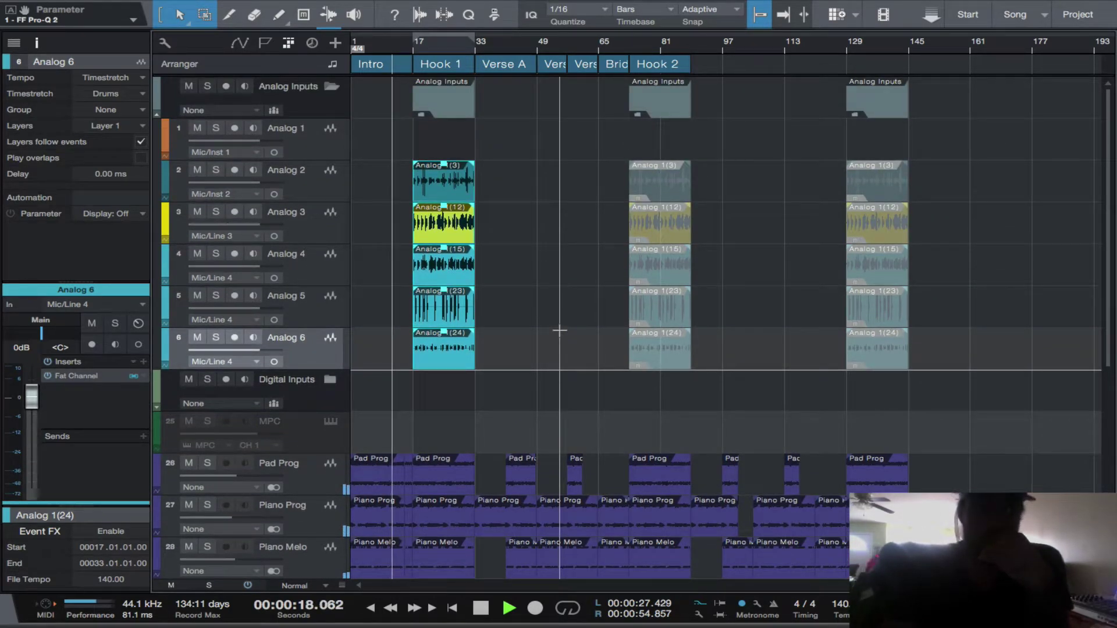
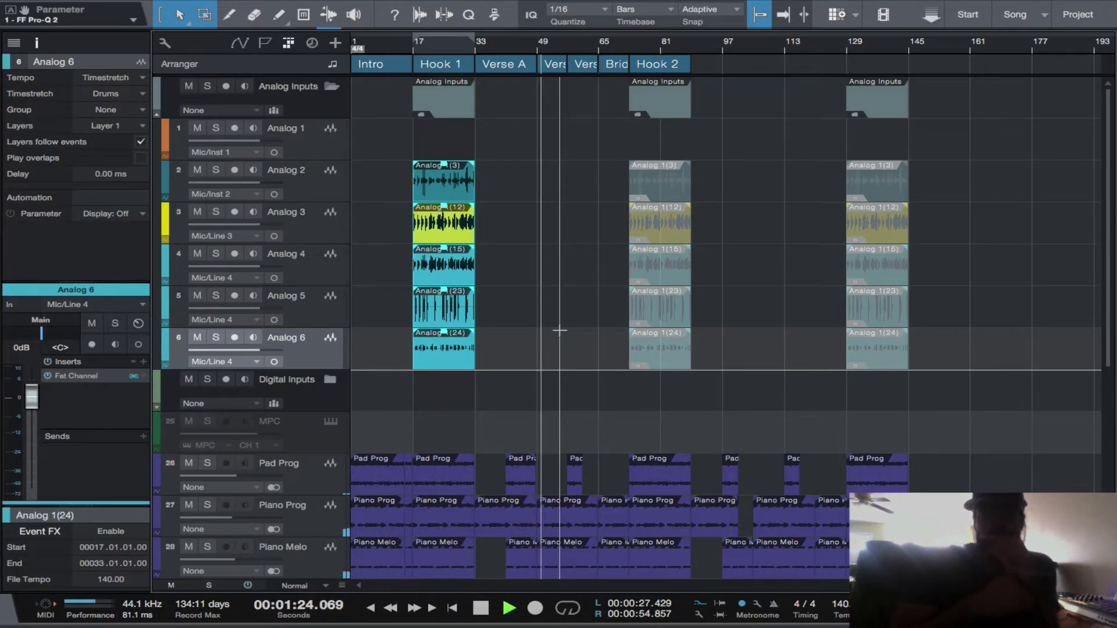
Mute the selected Analog 2 to Analog 6 events in Hook 1 again.
{"action": "scroll", "coordinate": [560, 331], "scroll_direction": "down", "scroll_amount": 5}
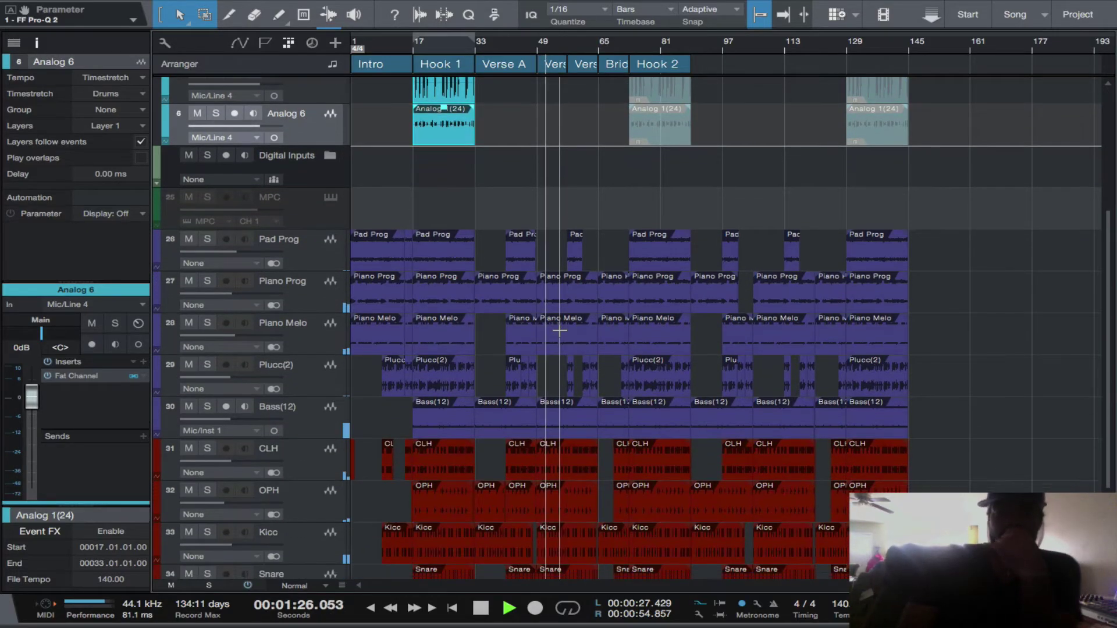
{"action": "scroll", "coordinate": [560, 331], "scroll_direction": "up", "scroll_amount": 5, "text": "ctrl"}
{"action": "scroll", "coordinate": [560, 331], "scroll_direction": "down", "scroll_amount": 3}
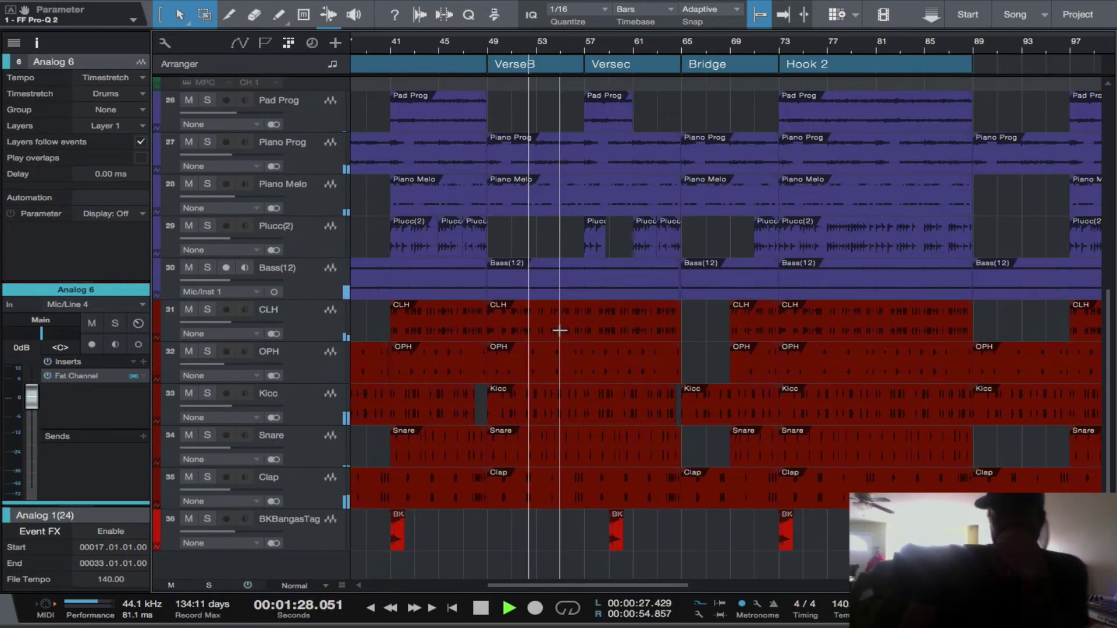
{"action": "scroll", "coordinate": [560, 330], "scroll_direction": "left", "scroll_amount": 5}
{"action": "scroll", "coordinate": [560, 331], "scroll_direction": "up", "scroll_amount": 8}
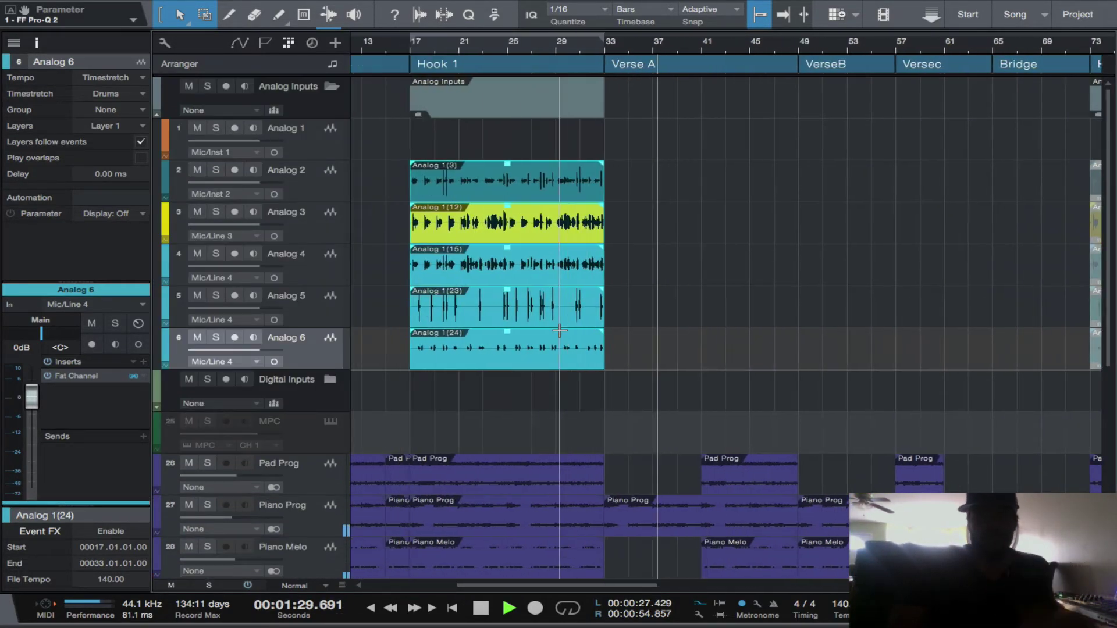
{"action": "scroll", "coordinate": [560, 331], "scroll_direction": "left", "scroll_amount": 1}
{"action": "right_click", "coordinate": [567, 352]}
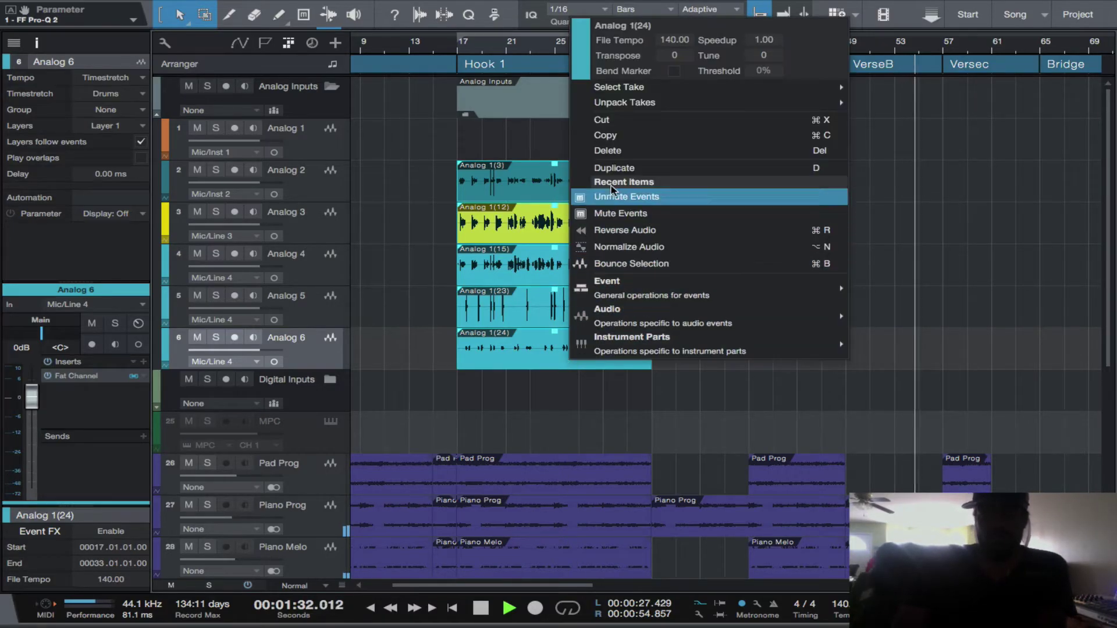
{"action": "left_click", "coordinate": [618, 213]}
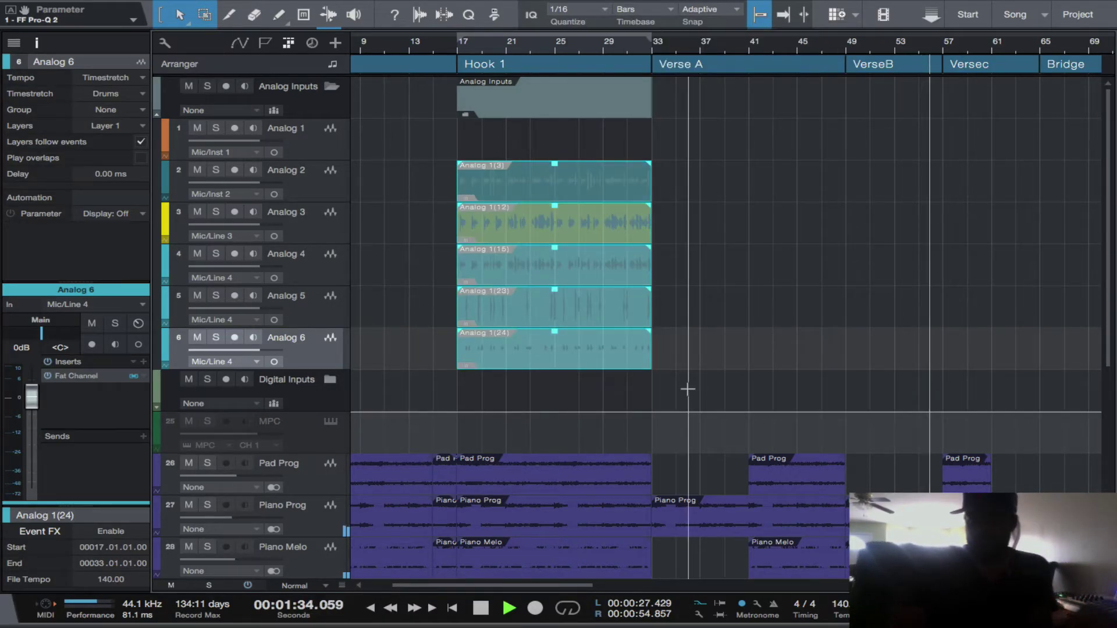
Select the five events of the Analog 2 to Analog 6 tracks in the Hook 2 section and unmute them.
{"action": "key", "text": "w"}
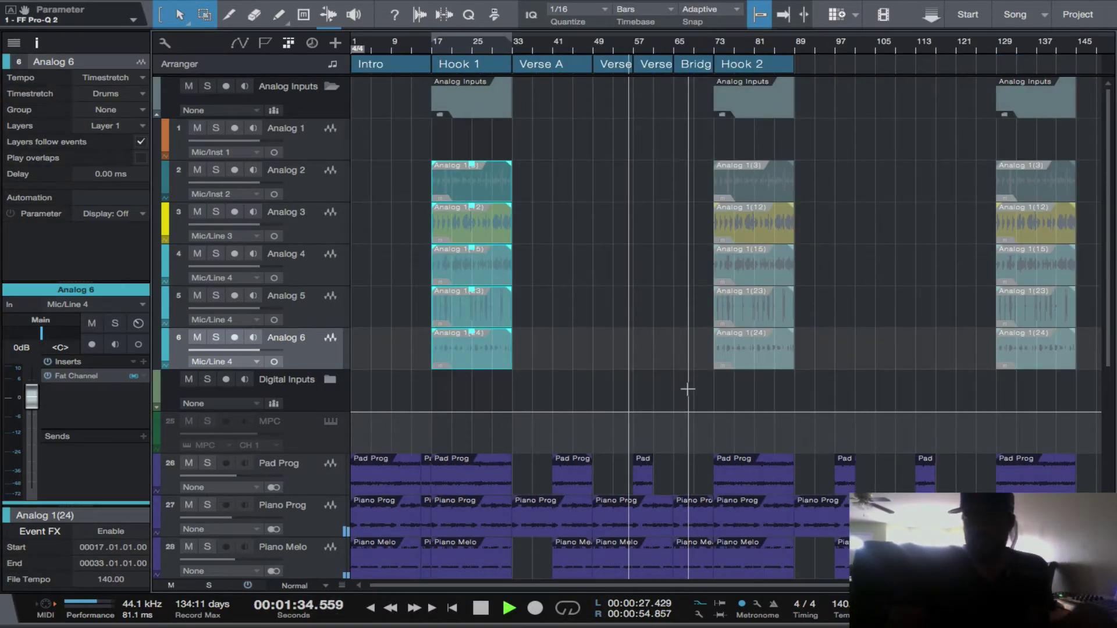
{"action": "left_click", "coordinate": [767, 194]}
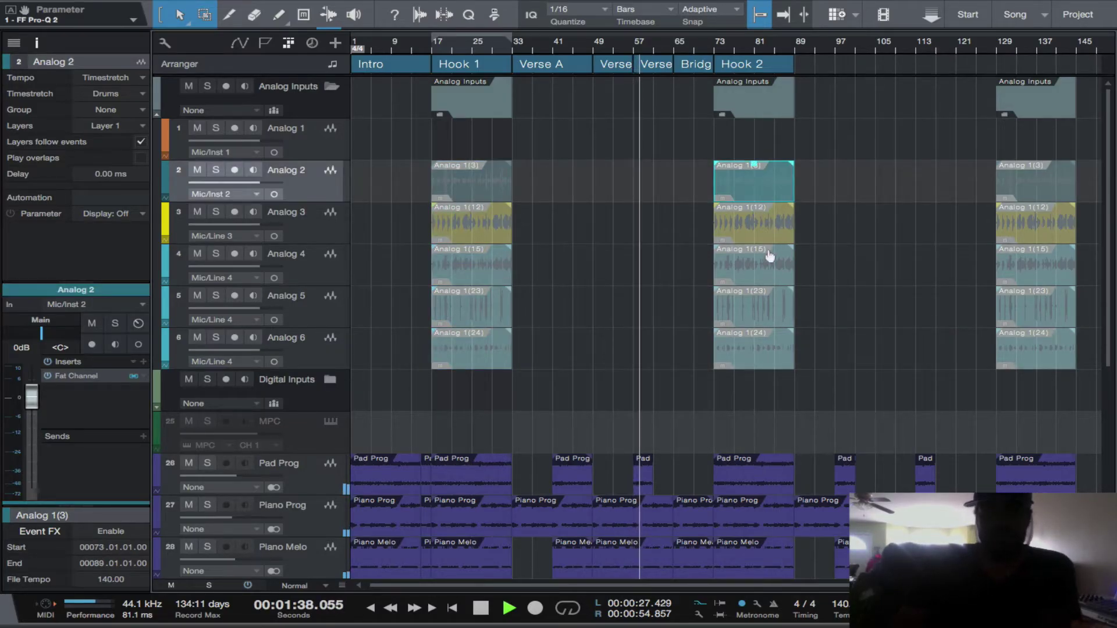
{"action": "left_click", "coordinate": [758, 226], "text": "shift"}
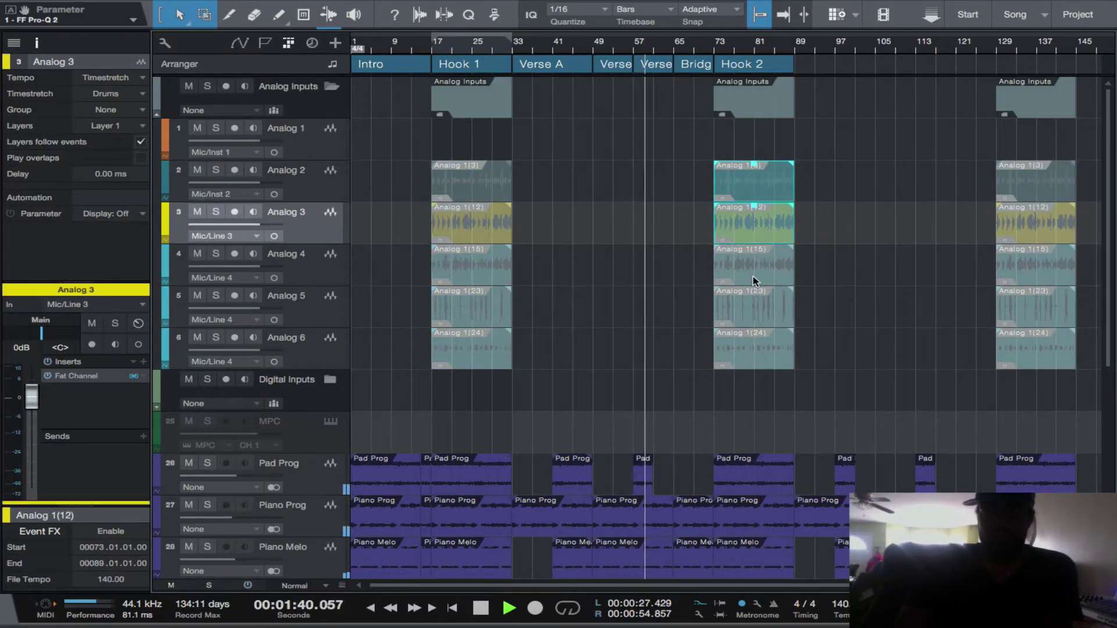
{"action": "left_click", "coordinate": [754, 282], "text": "shift"}
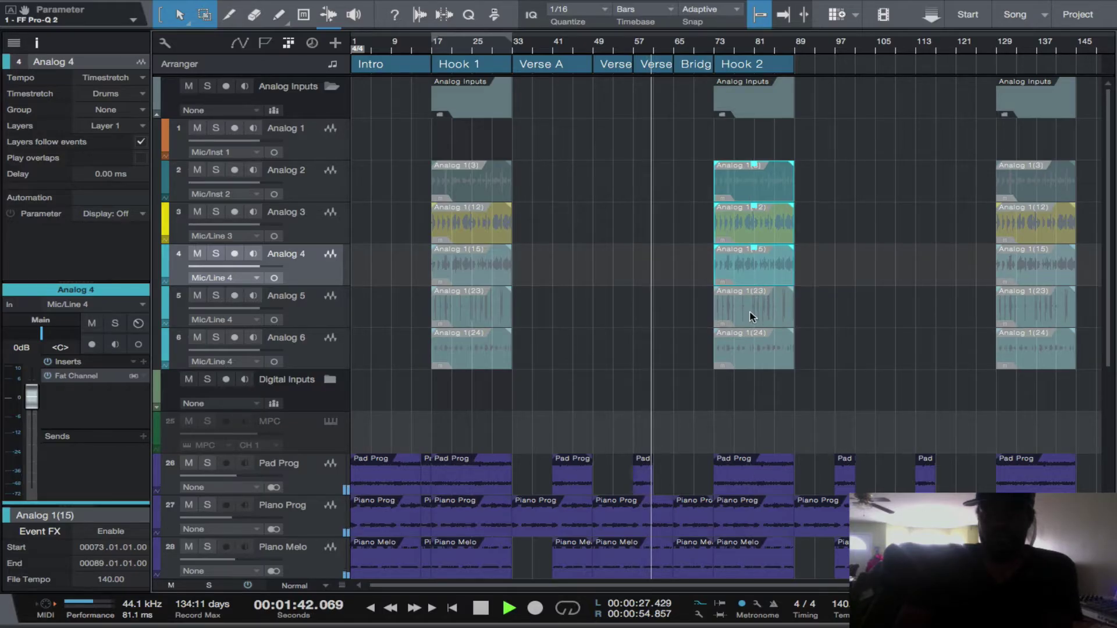
{"action": "left_click", "coordinate": [751, 314], "text": "shift"}
{"action": "left_click", "coordinate": [751, 350], "text": "shift"}
{"action": "right_click", "coordinate": [751, 349]}
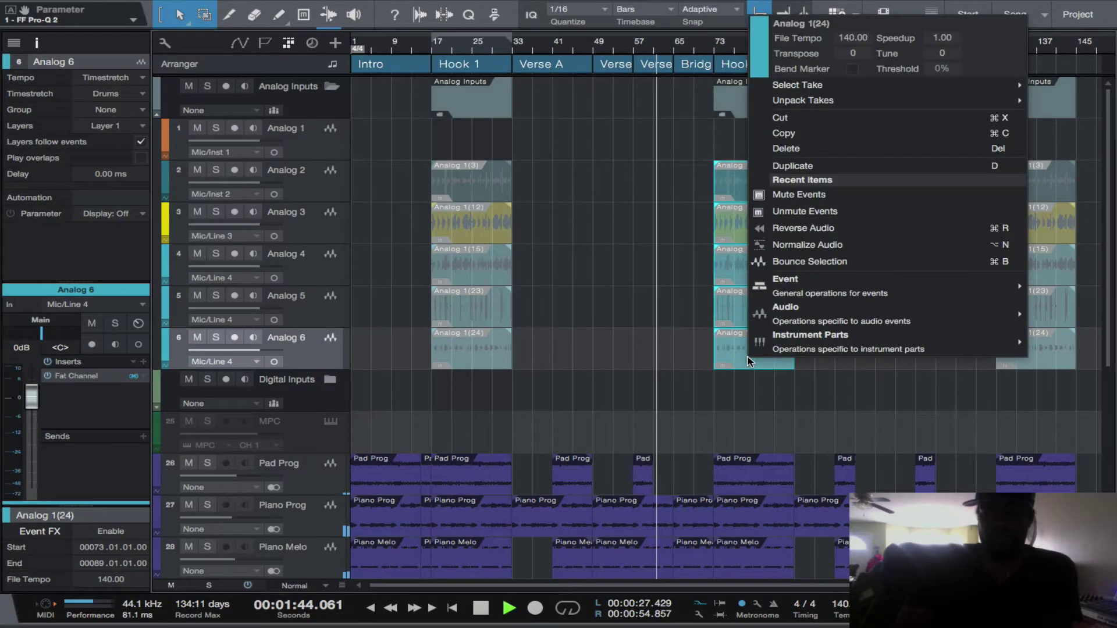
{"action": "left_click", "coordinate": [812, 212]}
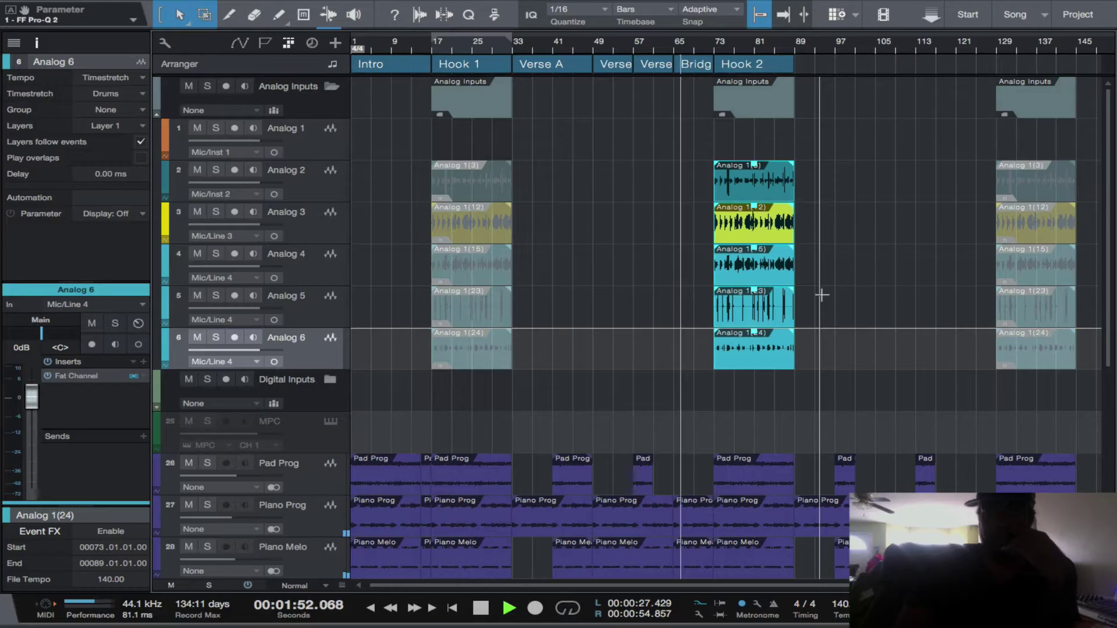
Add an arranger section directly after Hook 2 and extend it to span bars 89 to 97.
{"action": "scroll", "coordinate": [822, 295], "scroll_direction": "down", "scroll_amount": 3}
{"action": "scroll", "coordinate": [822, 295], "scroll_direction": "down", "scroll_amount": 1}
{"action": "scroll", "coordinate": [822, 295], "scroll_direction": "up", "scroll_amount": 2}
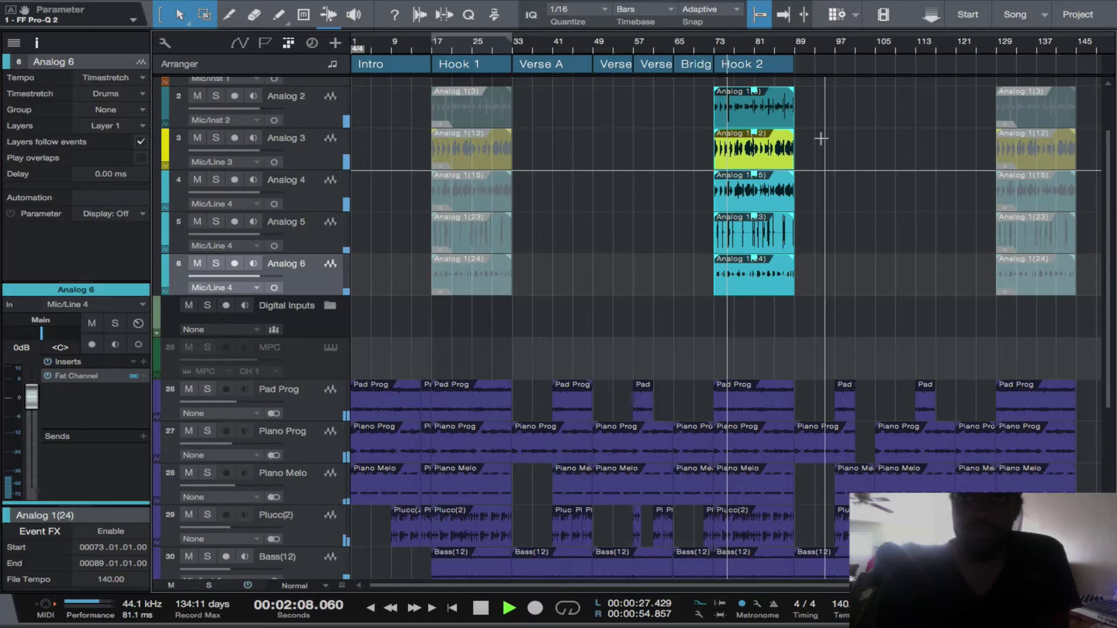
{"action": "left_click", "coordinate": [802, 69]}
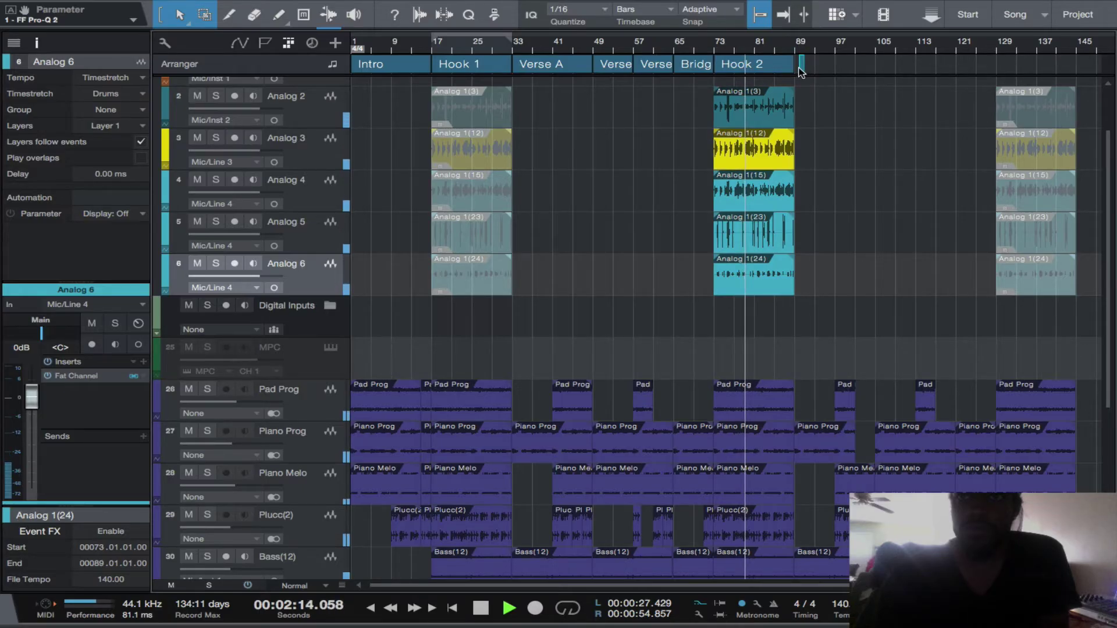
{"action": "left_click", "coordinate": [800, 68]}
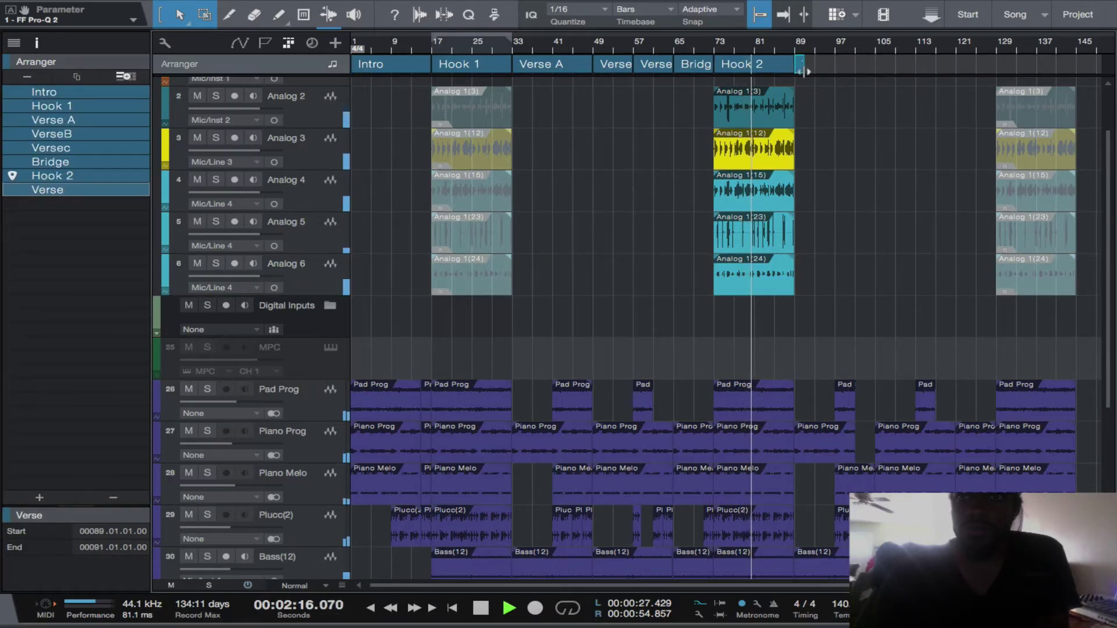
{"action": "left_click_drag", "start_coordinate": [803, 69], "coordinate": [834, 76]}
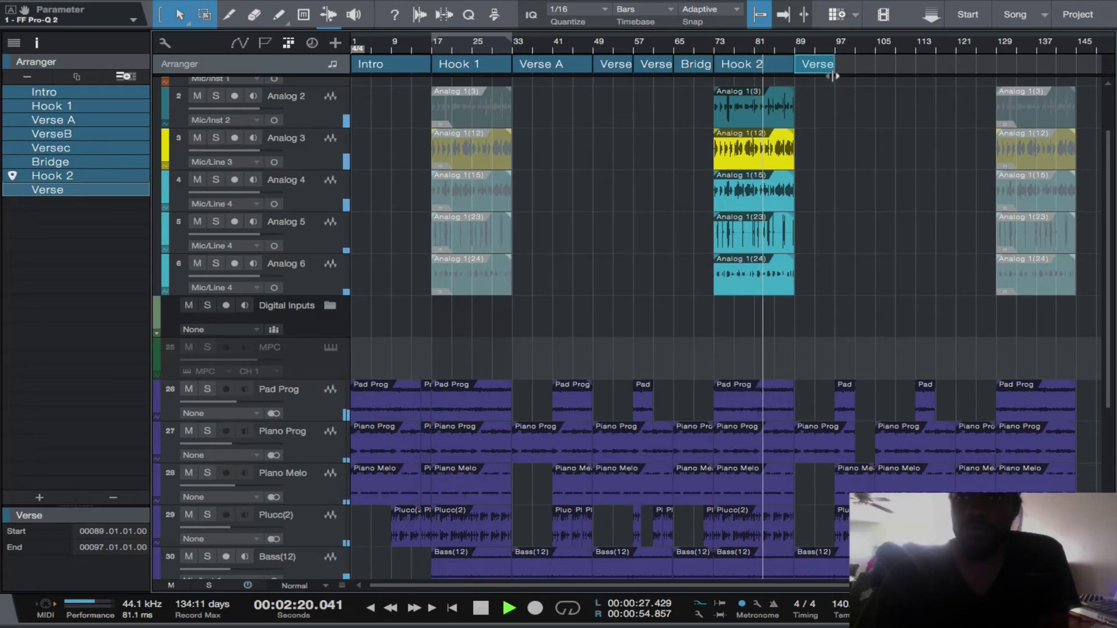
Rename the arranger section at bars 89 to 97 as VerseA2.
{"action": "scroll", "coordinate": [833, 74], "scroll_direction": "up", "scroll_amount": 5}
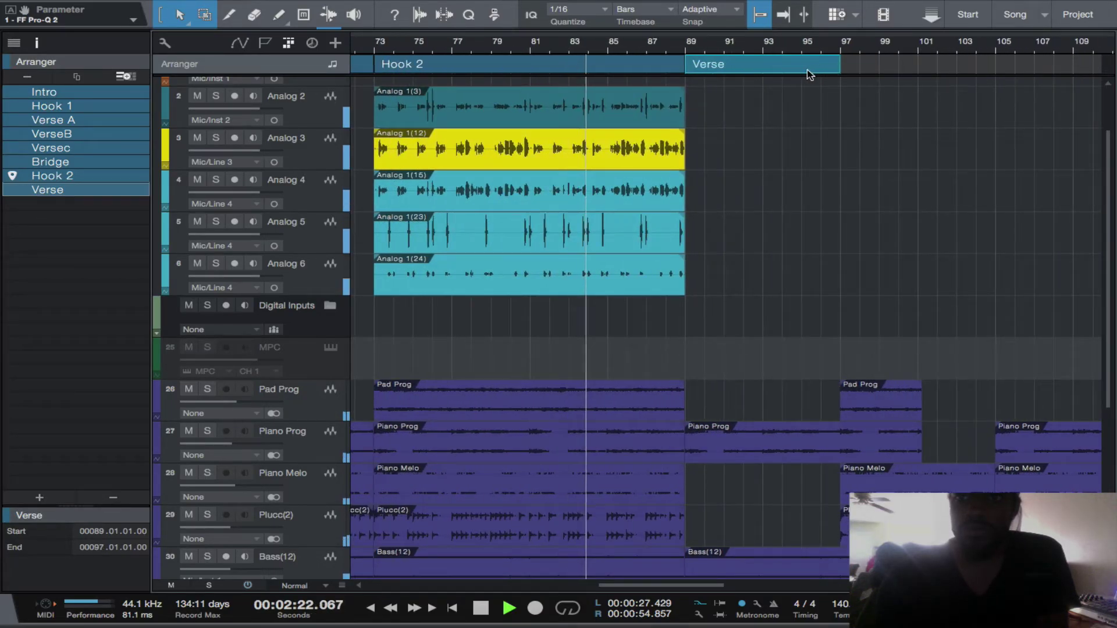
{"action": "right_click", "coordinate": [785, 67]}
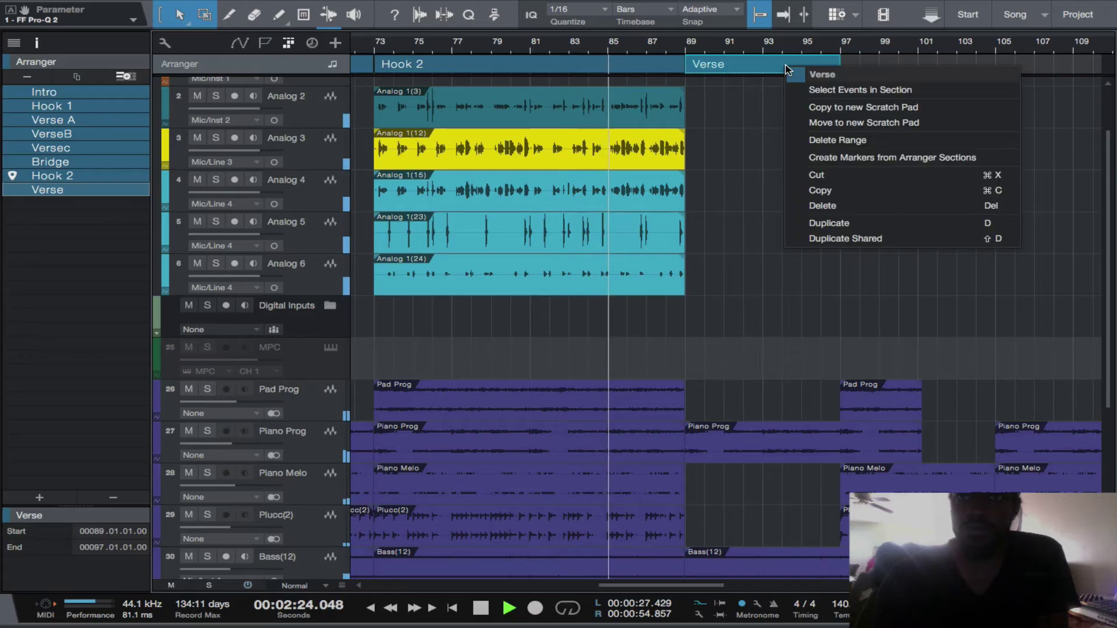
{"action": "left_click", "coordinate": [827, 75]}
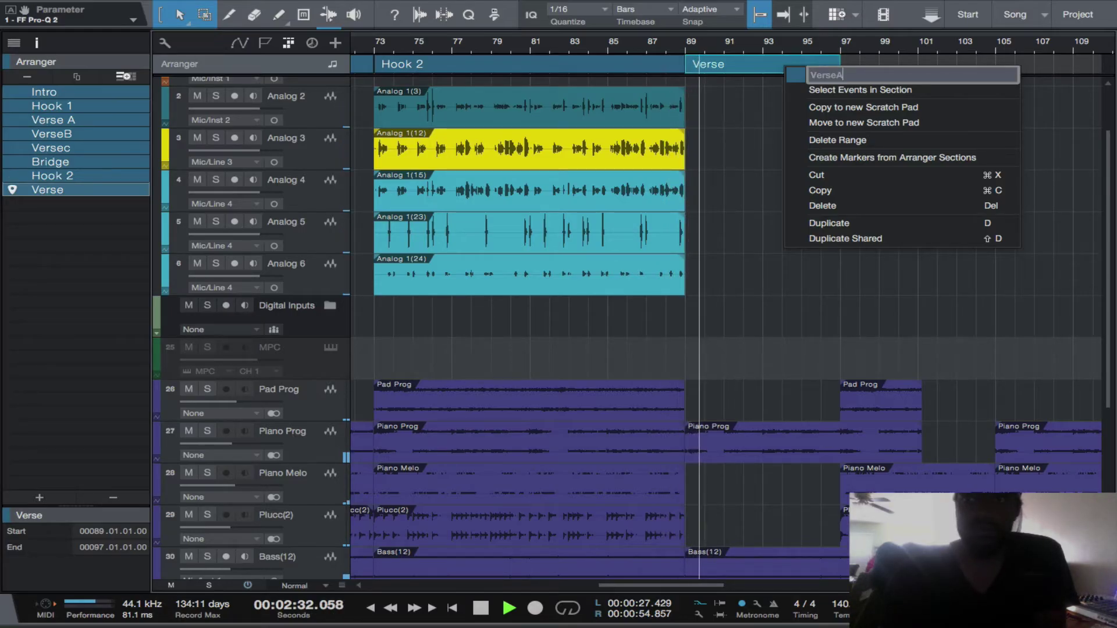
{"action": "type", "text": "A2"}
{"action": "key", "text": "Return"}
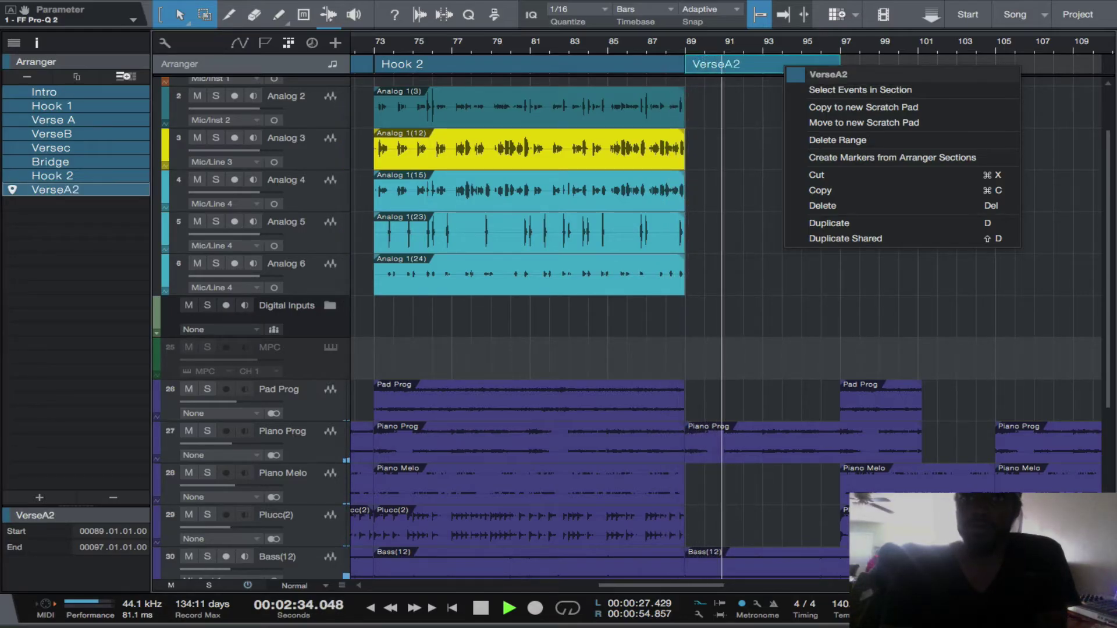
{"action": "left_click", "coordinate": [773, 269]}
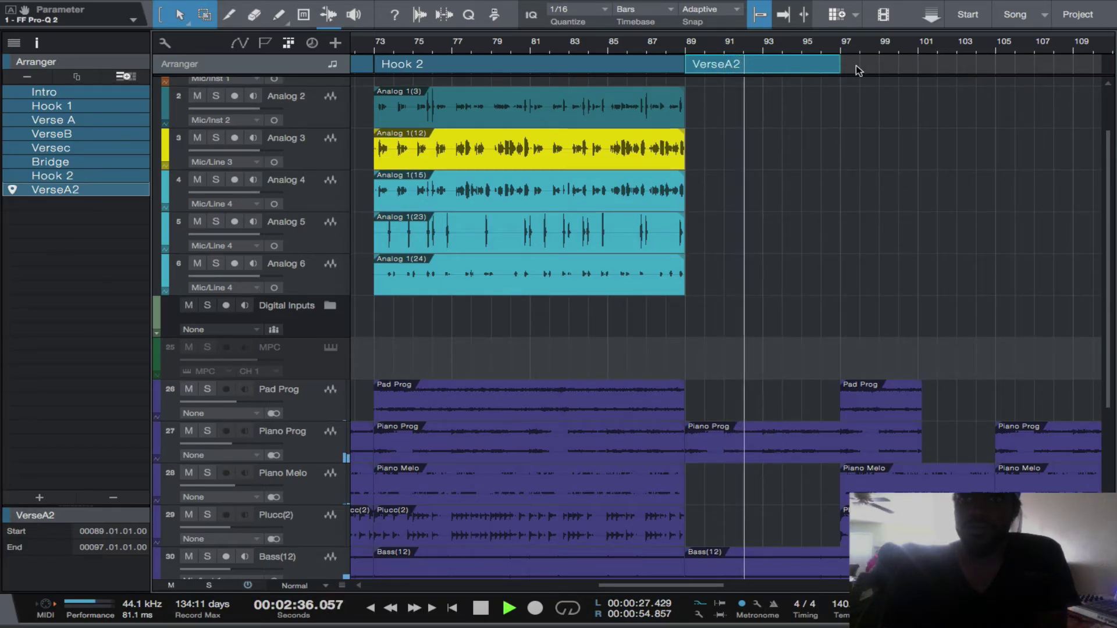
Add an arranger section directly after VerseA2, spanning bars 97 to 105.
{"action": "scroll", "coordinate": [855, 70], "scroll_direction": "right", "scroll_amount": 3}
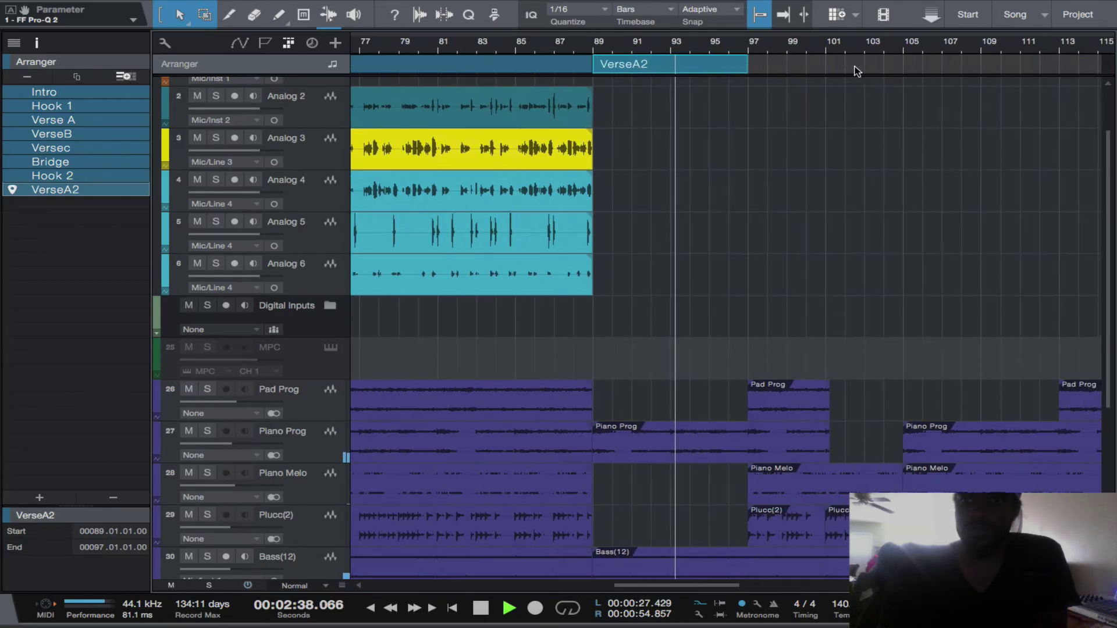
{"action": "scroll", "coordinate": [813, 124], "scroll_direction": "right", "scroll_amount": 5}
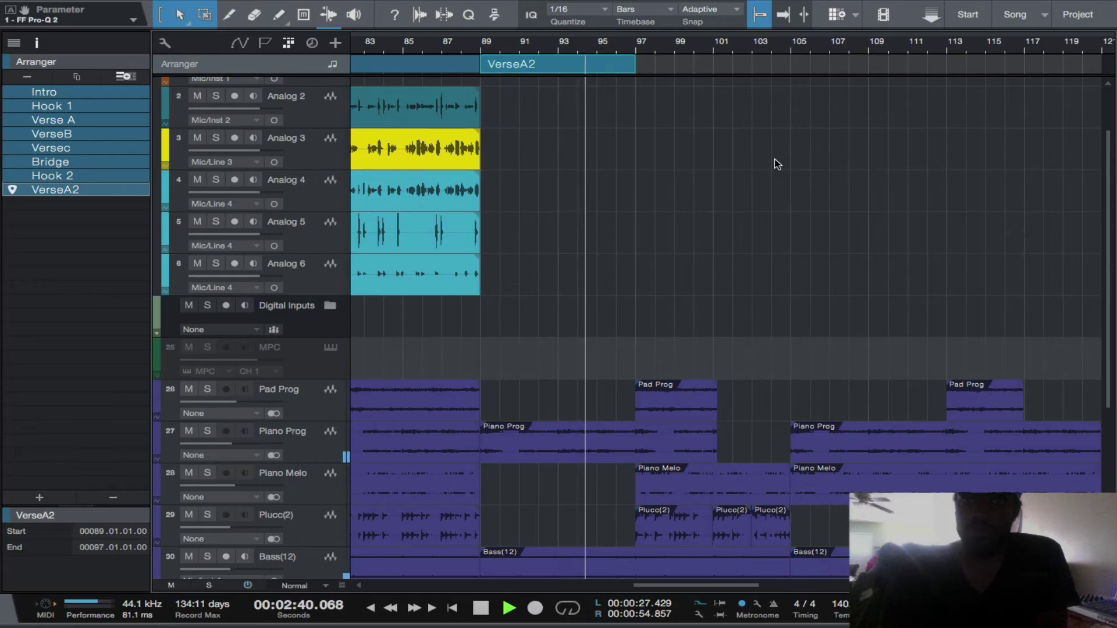
{"action": "scroll", "coordinate": [774, 159], "scroll_direction": "down", "scroll_amount": 3}
{"action": "scroll", "coordinate": [773, 164], "scroll_direction": "down", "scroll_amount": 1}
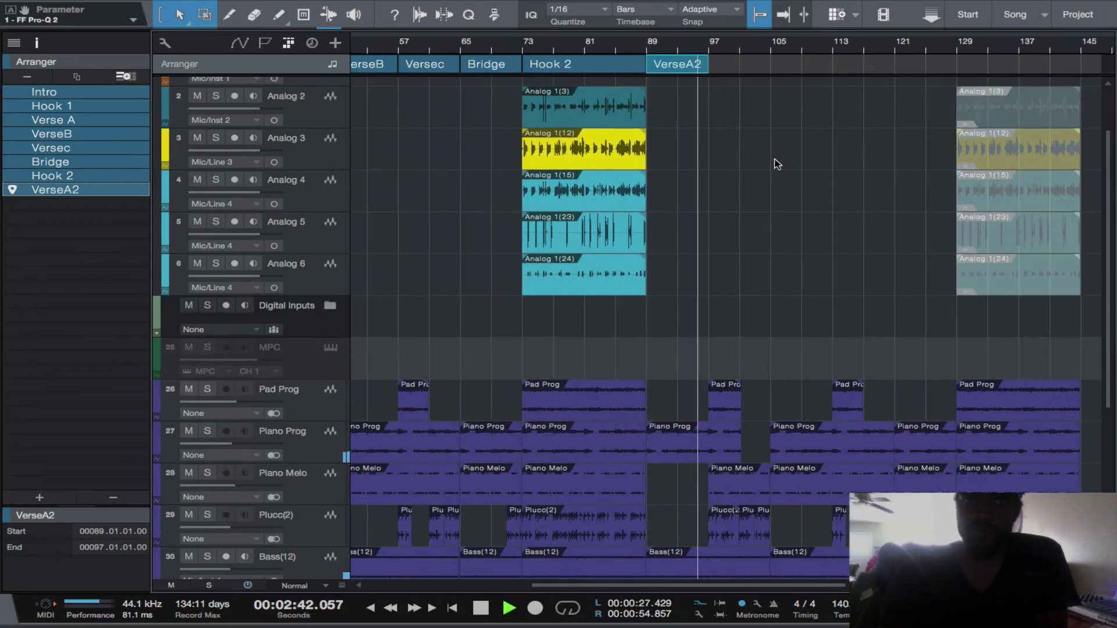
{"action": "double_click", "coordinate": [720, 67]}
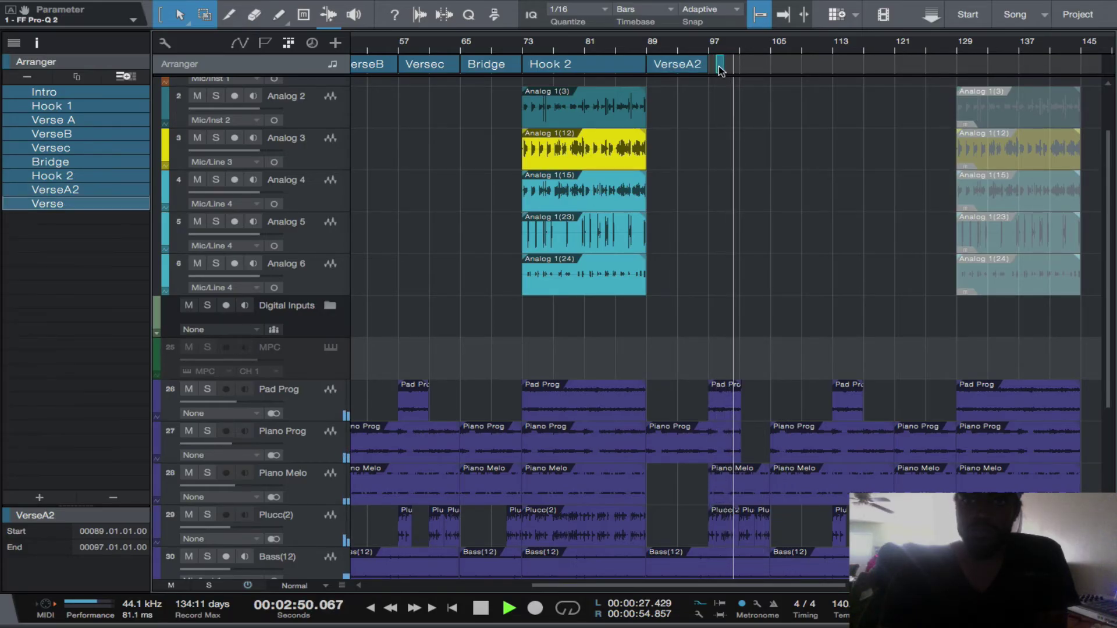
{"action": "left_click_drag", "start_coordinate": [718, 65], "coordinate": [771, 76]}
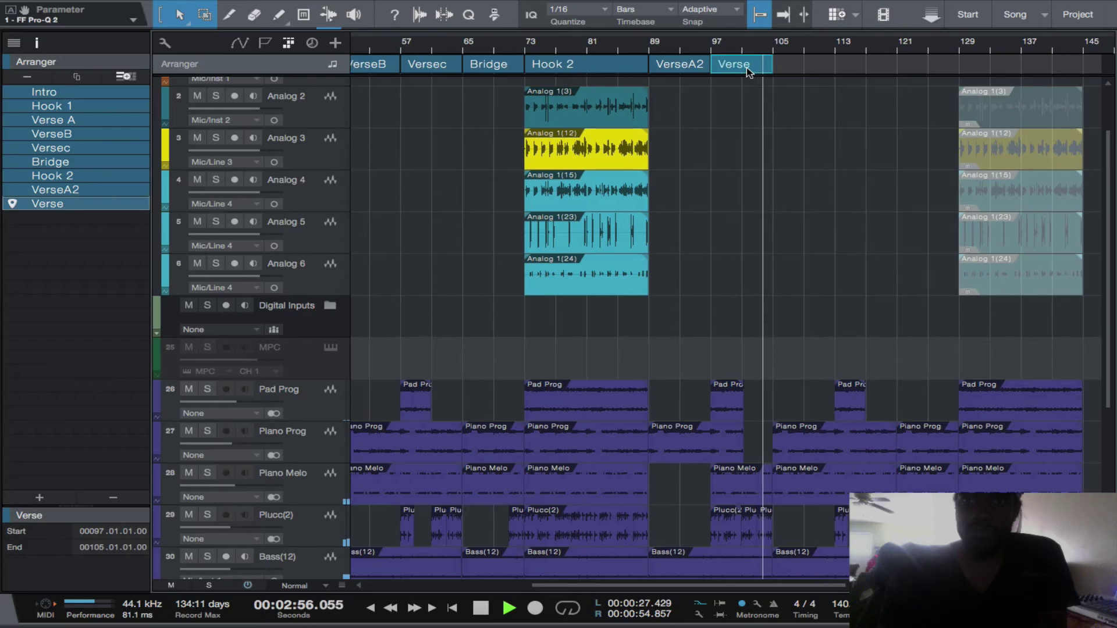
Rename the arranger section at bars 97 to 105 as VerseB2.
{"action": "right_click", "coordinate": [747, 70]}
{"action": "left_click", "coordinate": [796, 80]}
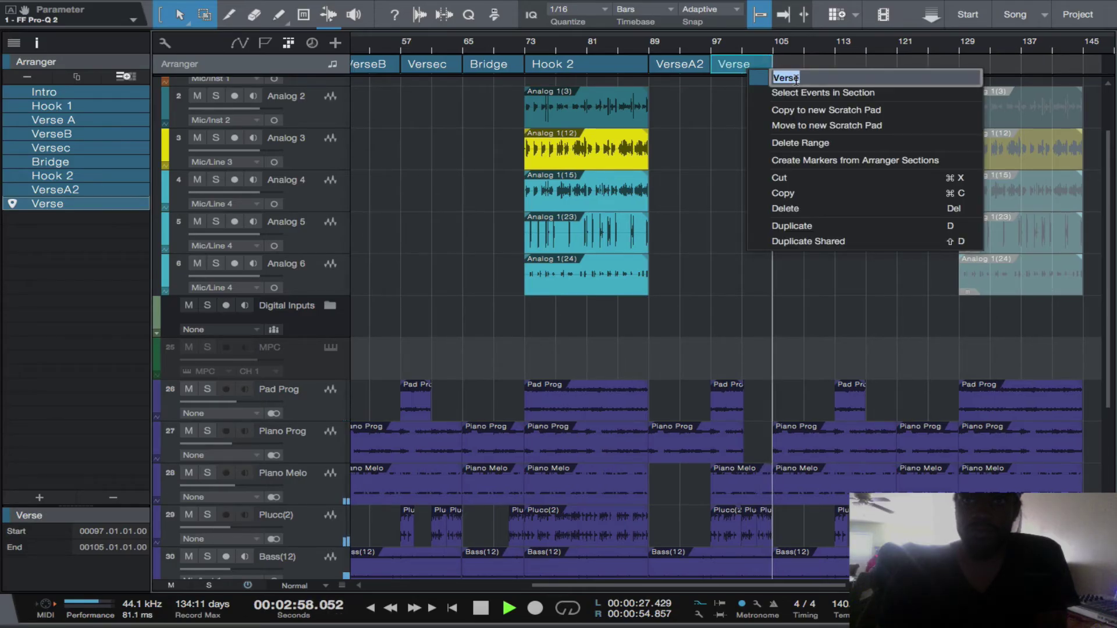
{"action": "key", "text": "Right"}
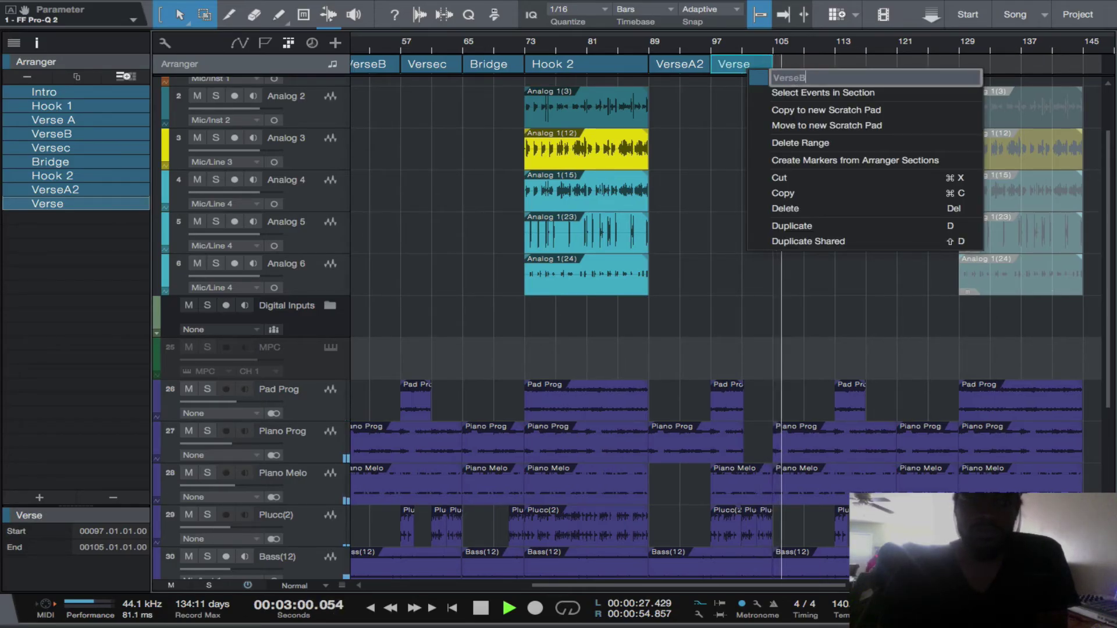
{"action": "type", "text": "B2"}
{"action": "key", "text": "Return"}
{"action": "left_click", "coordinate": [720, 212]}
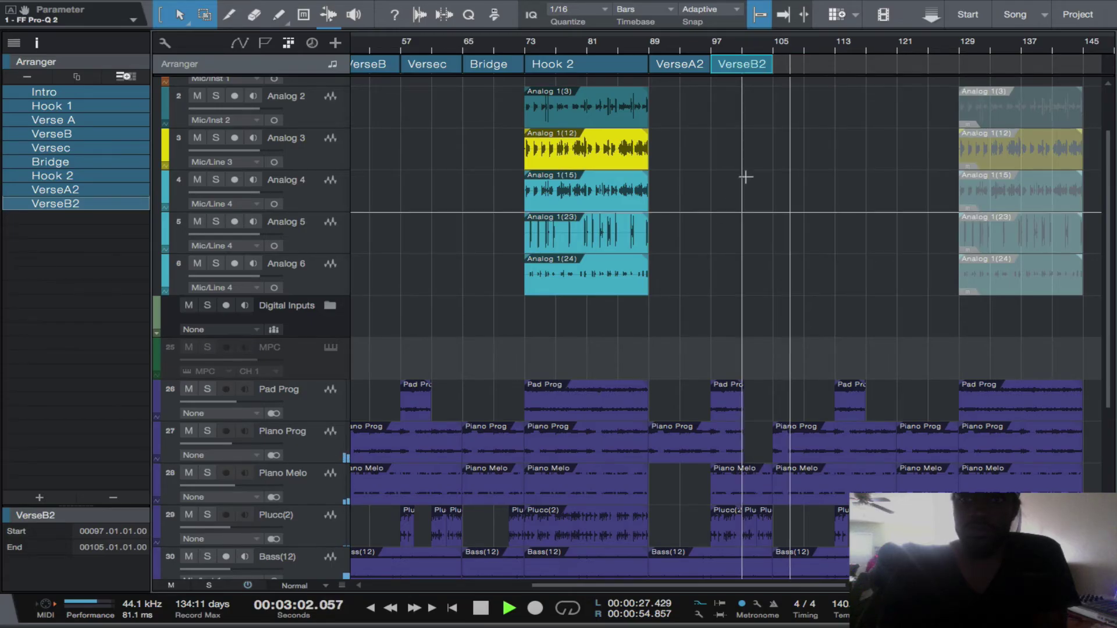
Add an arranger section directly after VerseB2, spanning bars 105 to 113.
{"action": "left_click", "coordinate": [783, 67]}
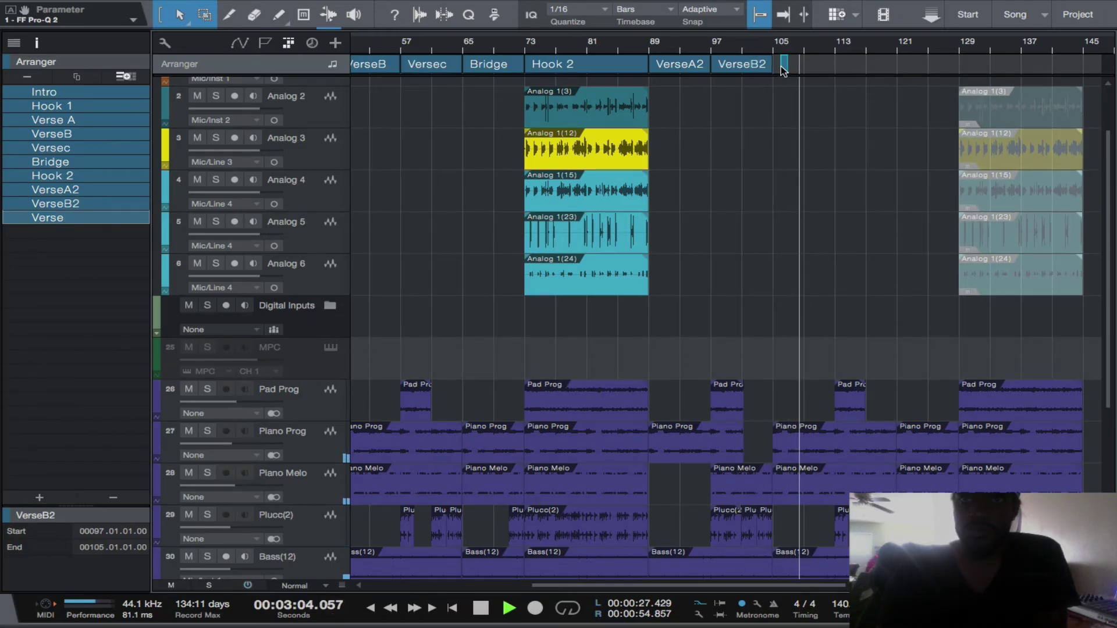
{"action": "left_click", "coordinate": [777, 67]}
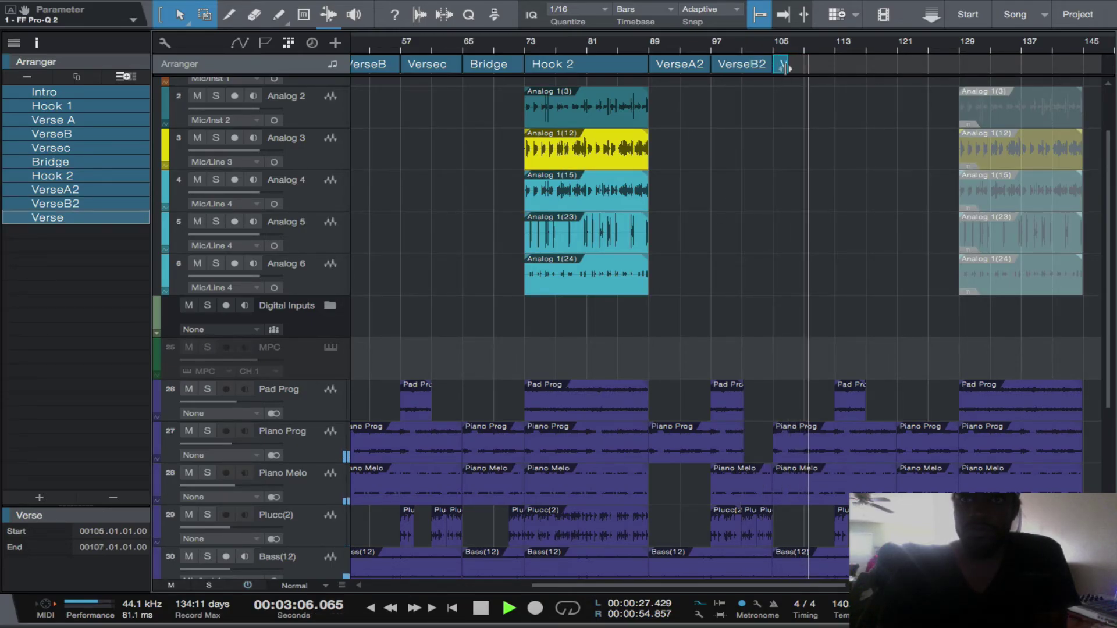
{"action": "left_click_drag", "start_coordinate": [783, 67], "coordinate": [834, 71]}
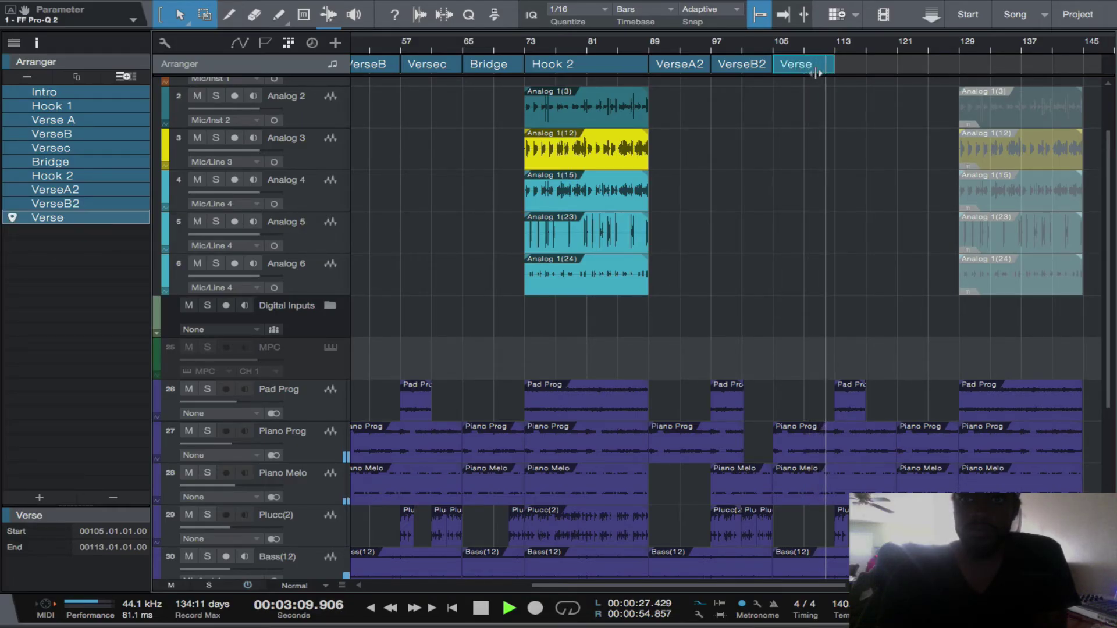
Rename the arranger section at bars 105 to 113 as VerseC2.
{"action": "scroll", "coordinate": [800, 70], "scroll_direction": "up", "scroll_amount": 5}
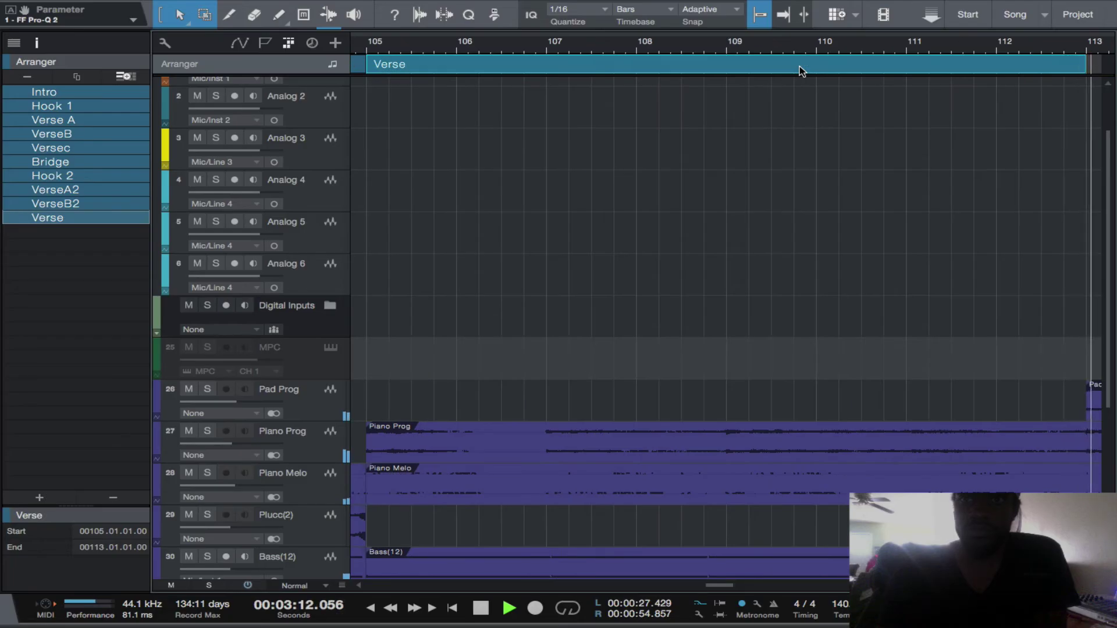
{"action": "scroll", "coordinate": [800, 70], "scroll_direction": "down", "scroll_amount": 6}
{"action": "scroll", "coordinate": [798, 68], "scroll_direction": "down", "scroll_amount": 2}
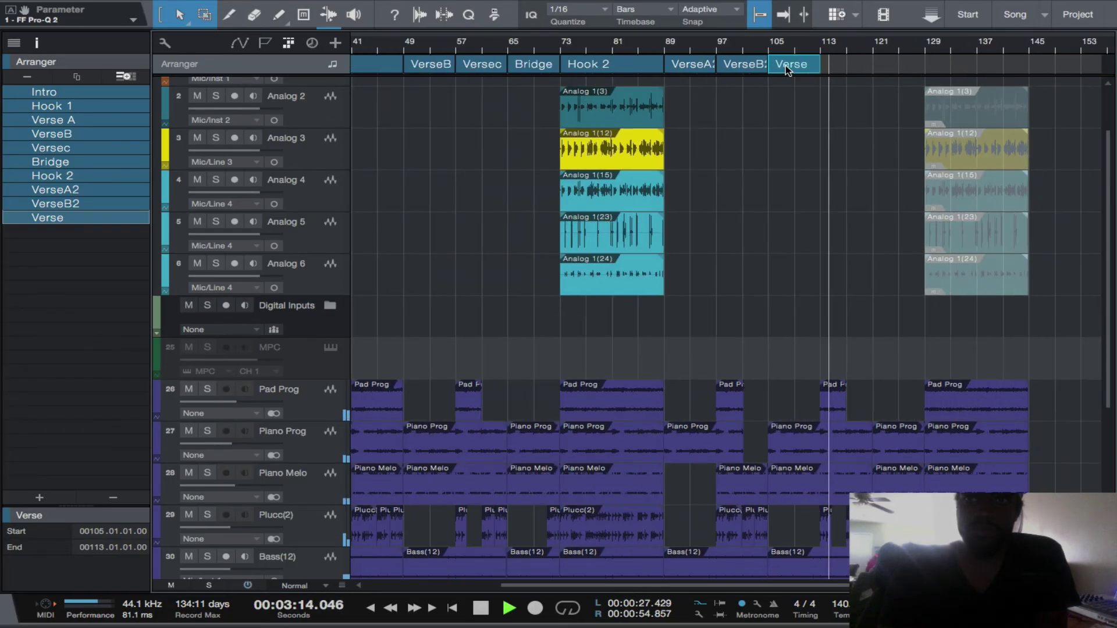
{"action": "right_click", "coordinate": [785, 69]}
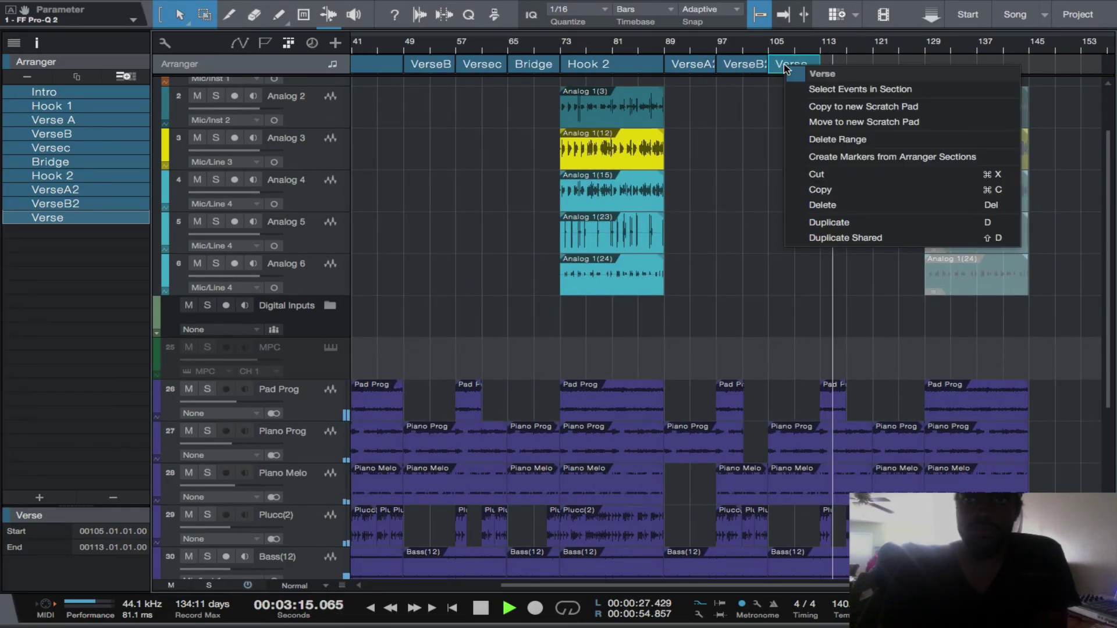
{"action": "left_click", "coordinate": [831, 73]}
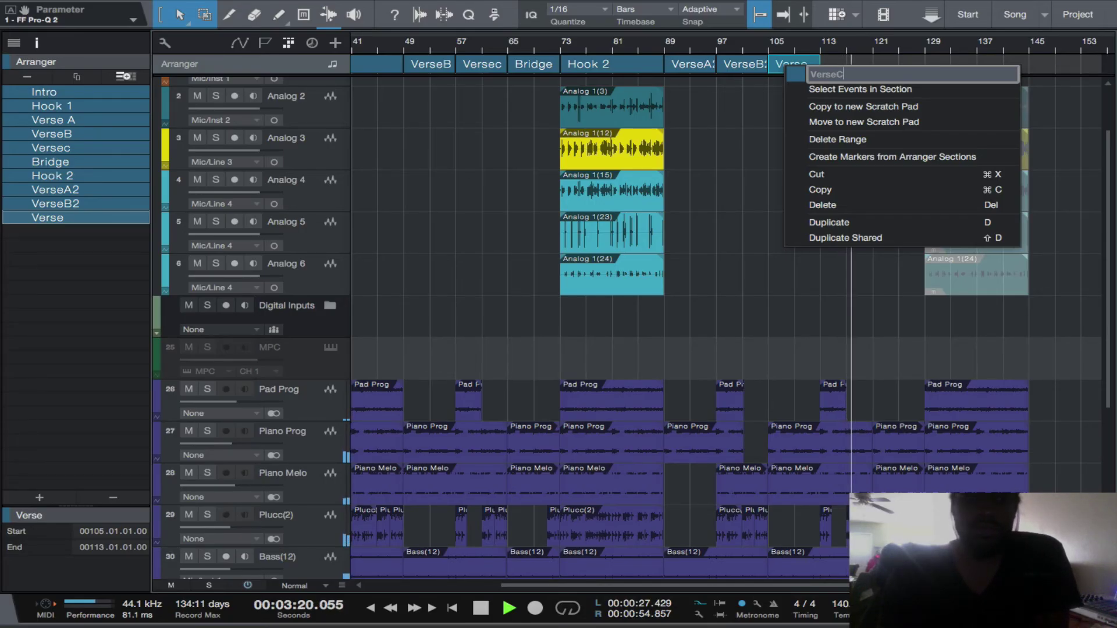
{"action": "key", "text": "Return"}
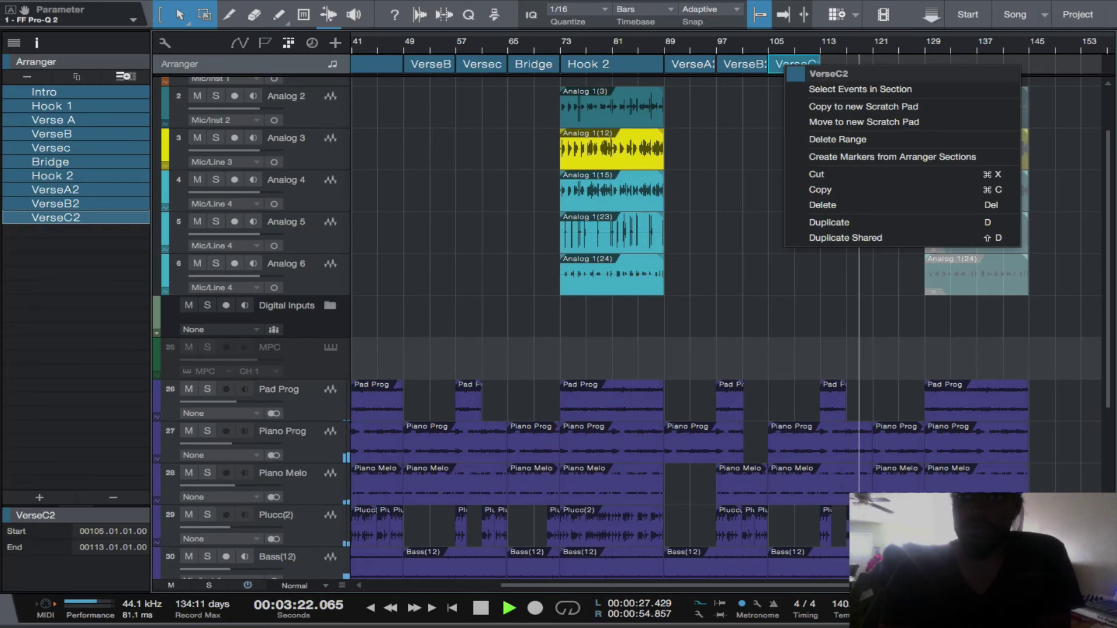
{"action": "left_click", "coordinate": [811, 285]}
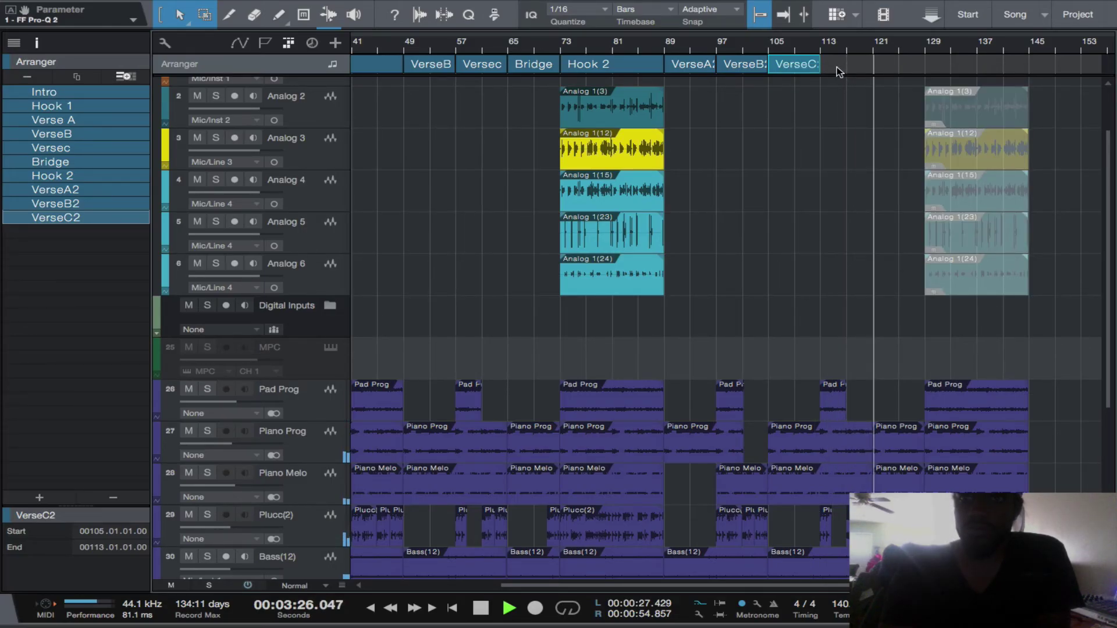
Extend the VerseC2 section so that it ends at bar 121.
{"action": "scroll", "coordinate": [838, 71], "scroll_direction": "up", "scroll_amount": 2}
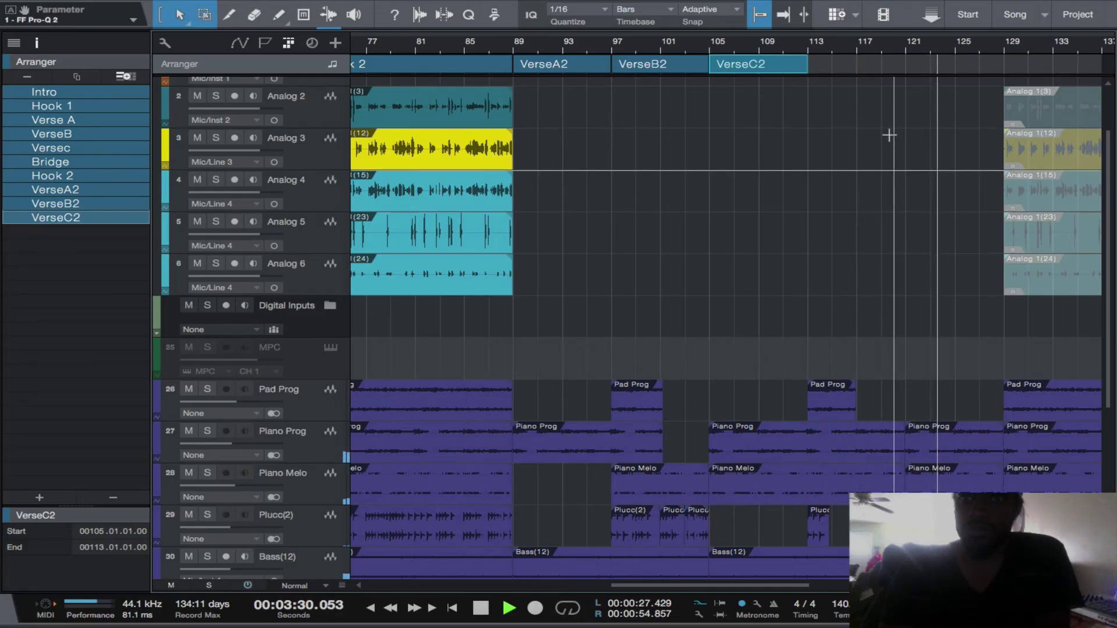
{"action": "scroll", "coordinate": [888, 141], "scroll_direction": "down", "scroll_amount": 1}
{"action": "scroll", "coordinate": [887, 141], "scroll_direction": "down", "scroll_amount": 1}
{"action": "scroll", "coordinate": [887, 141], "scroll_direction": "up", "scroll_amount": 2}
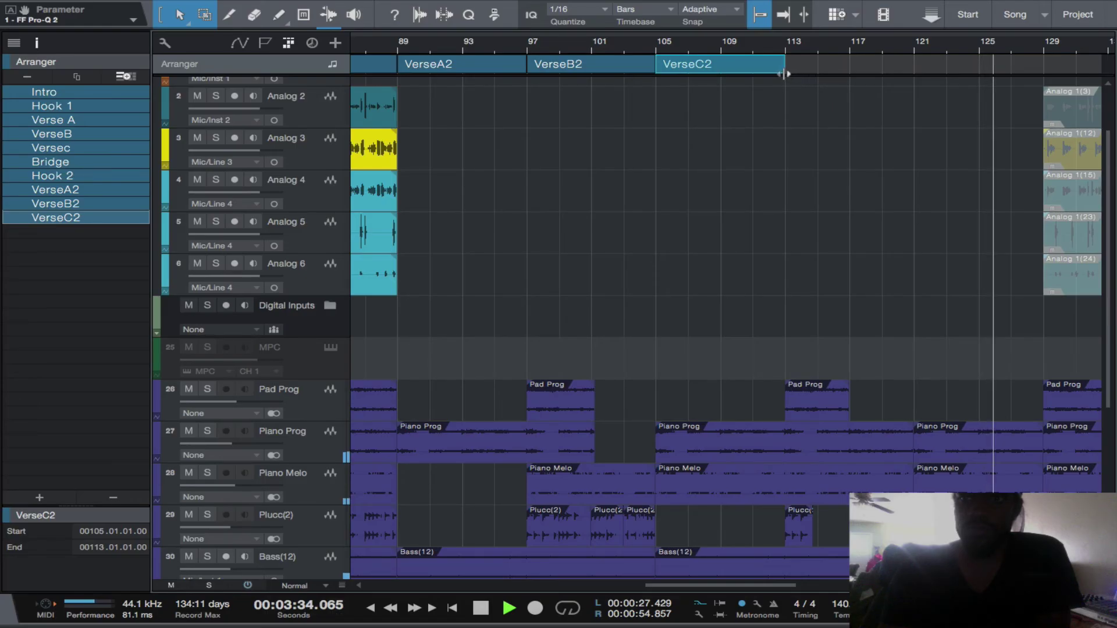
{"action": "left_click_drag", "start_coordinate": [786, 75], "coordinate": [916, 76]}
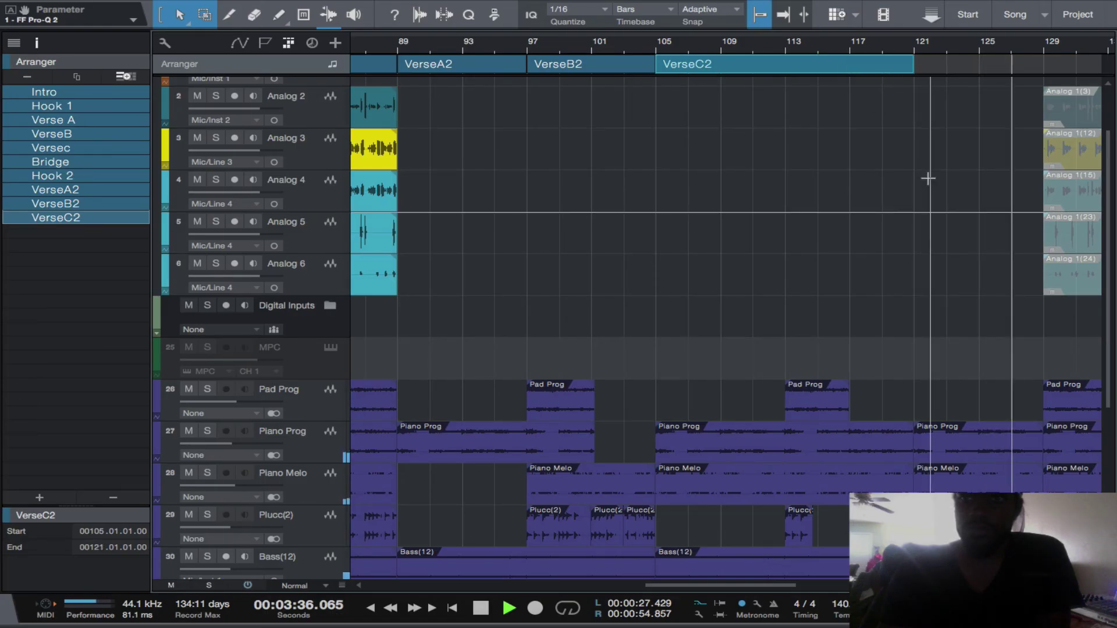
Add an arranger section directly after VerseC2, spanning bars 121 to 129.
{"action": "scroll", "coordinate": [815, 151], "scroll_direction": "right", "scroll_amount": 5}
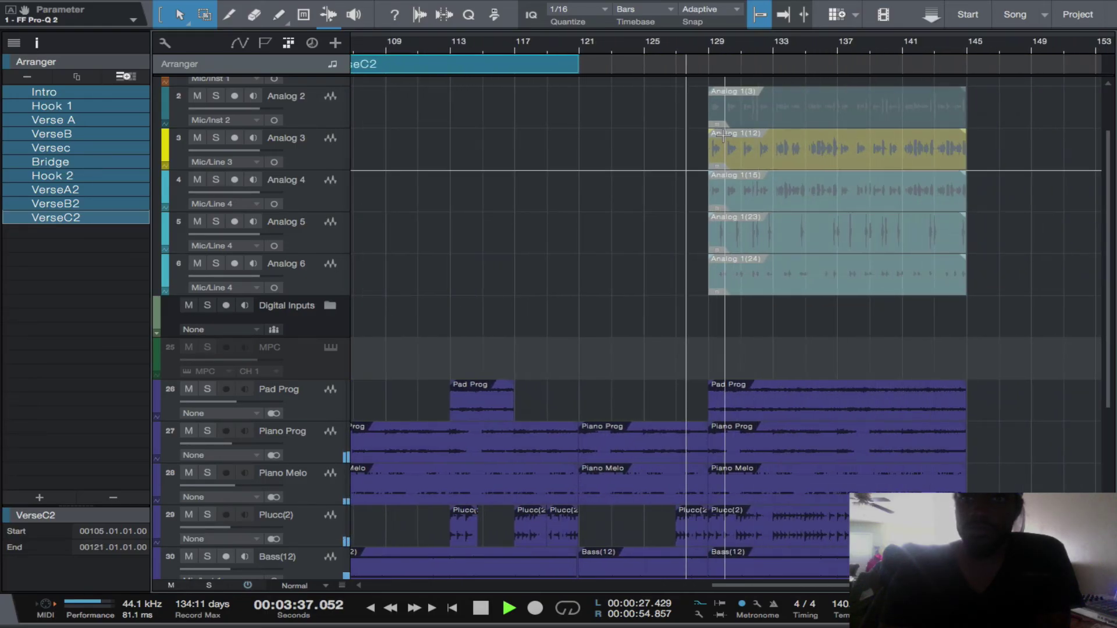
{"action": "double_click", "coordinate": [598, 68]}
{"action": "left_click_drag", "start_coordinate": [596, 69], "coordinate": [705, 86]}
Rename the arranger section at bars 121 to 129 as Bridge.
{"action": "right_click", "coordinate": [641, 67]}
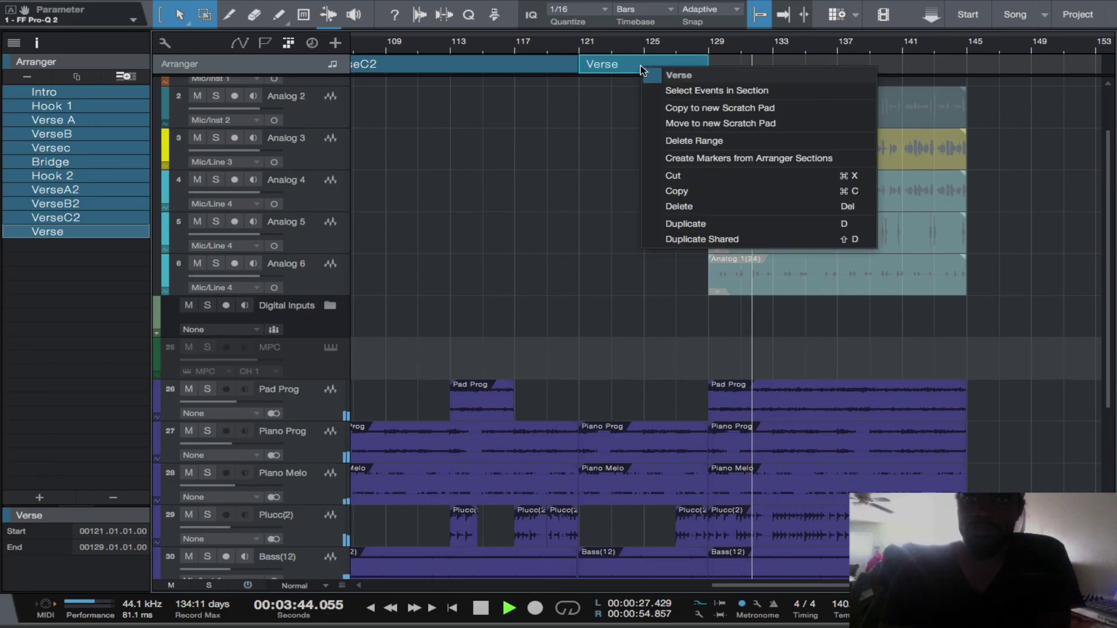
{"action": "left_click", "coordinate": [675, 76]}
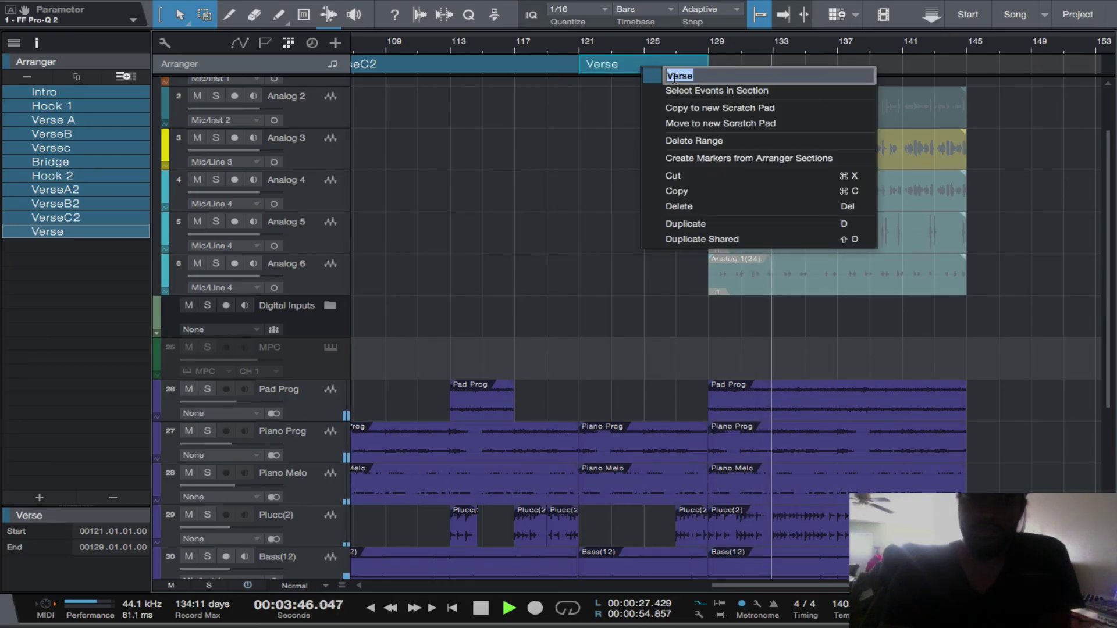
{"action": "type", "text": "Brid"}
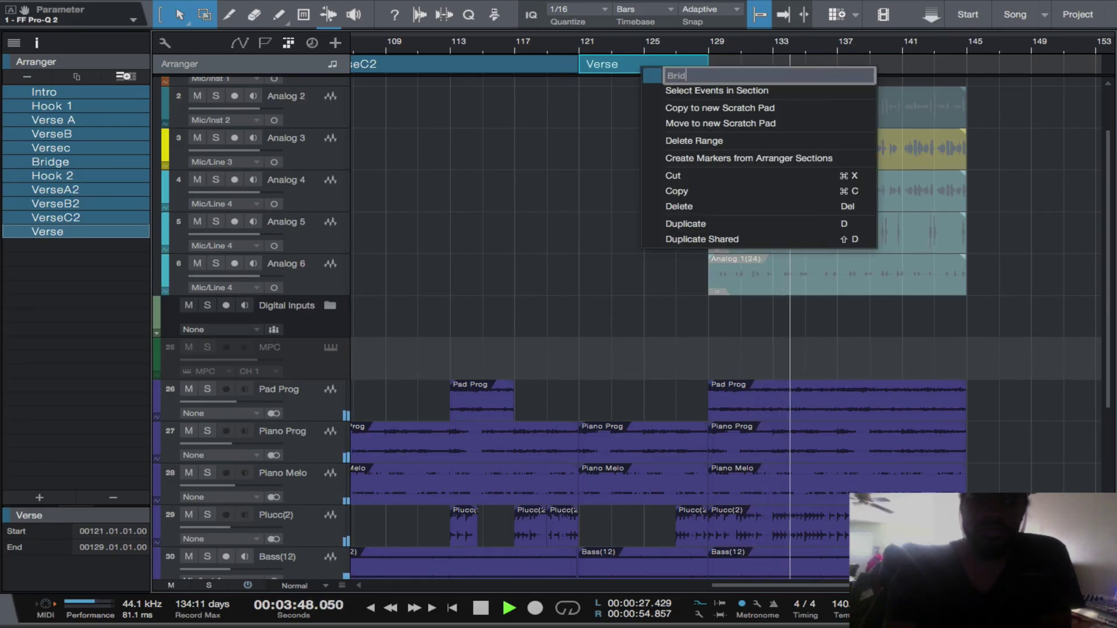
{"action": "type", "text": "ge"}
{"action": "key", "text": "Return"}
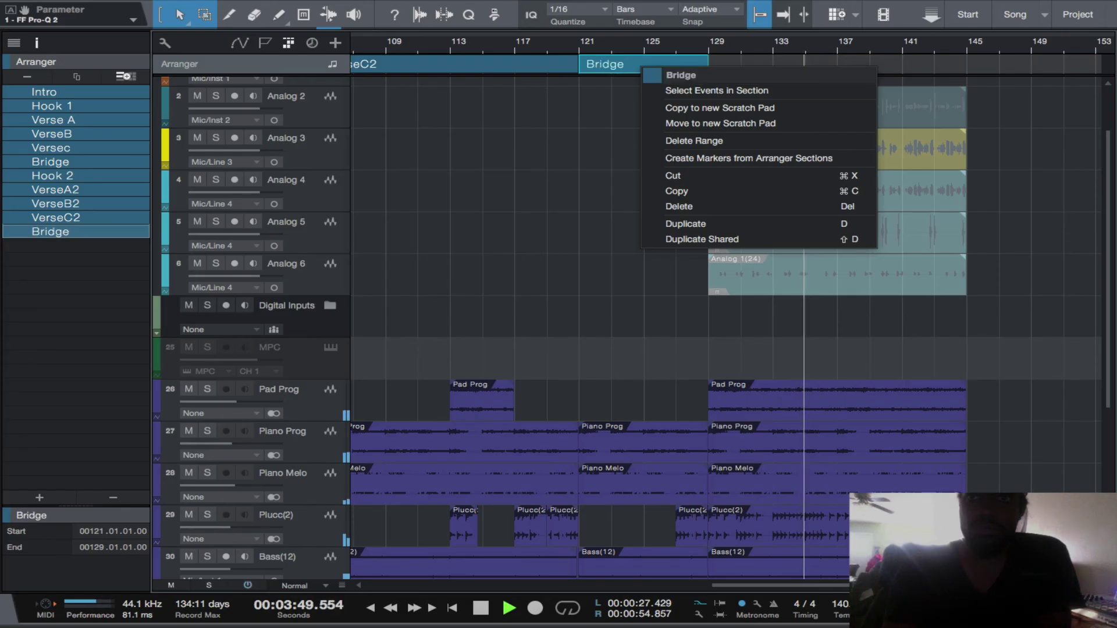
{"action": "left_click", "coordinate": [607, 201]}
Add an arranger section directly after the last Bridge, spanning bars 129 to 145, and rename it Hook3.
{"action": "double_click", "coordinate": [727, 64]}
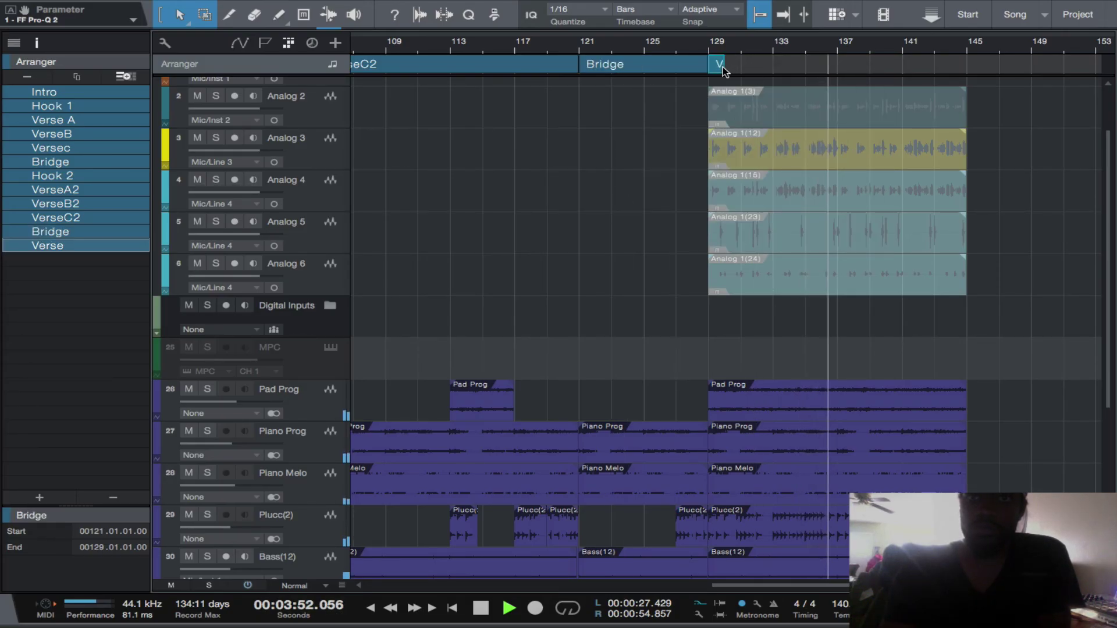
{"action": "left_click_drag", "start_coordinate": [842, 83], "coordinate": [966, 84]}
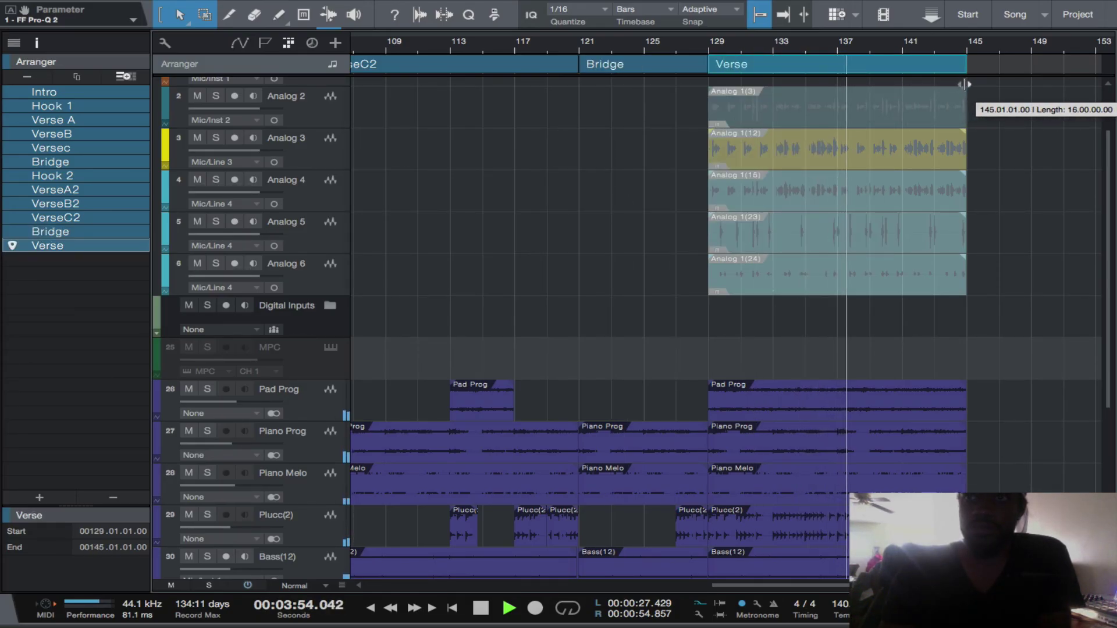
{"action": "right_click", "coordinate": [759, 71]}
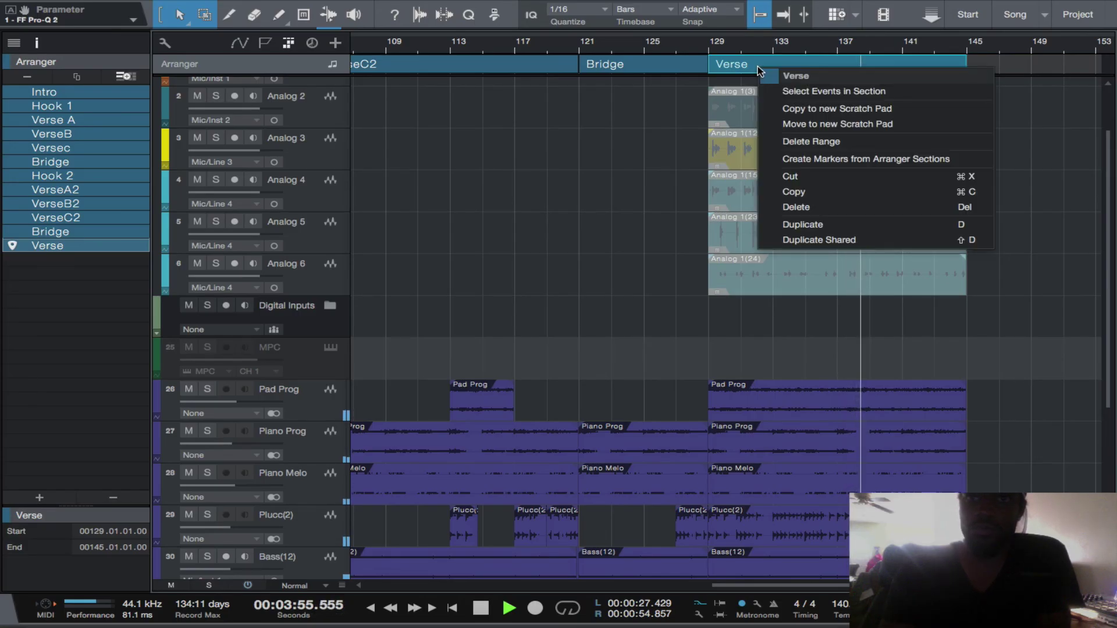
{"action": "left_click", "coordinate": [801, 76]}
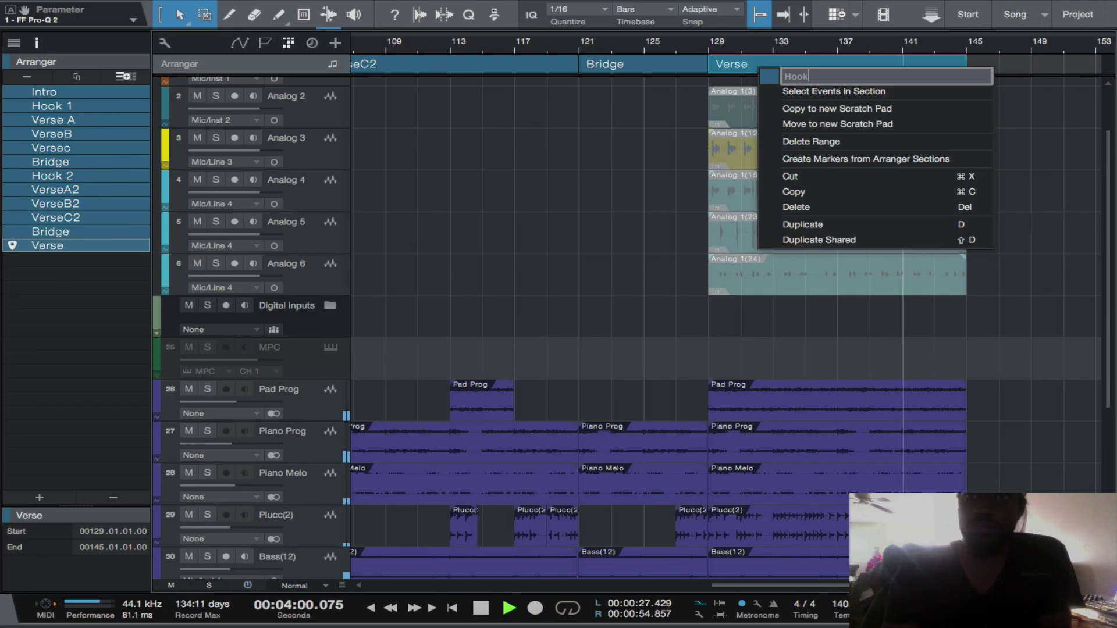
{"action": "key", "text": "Return"}
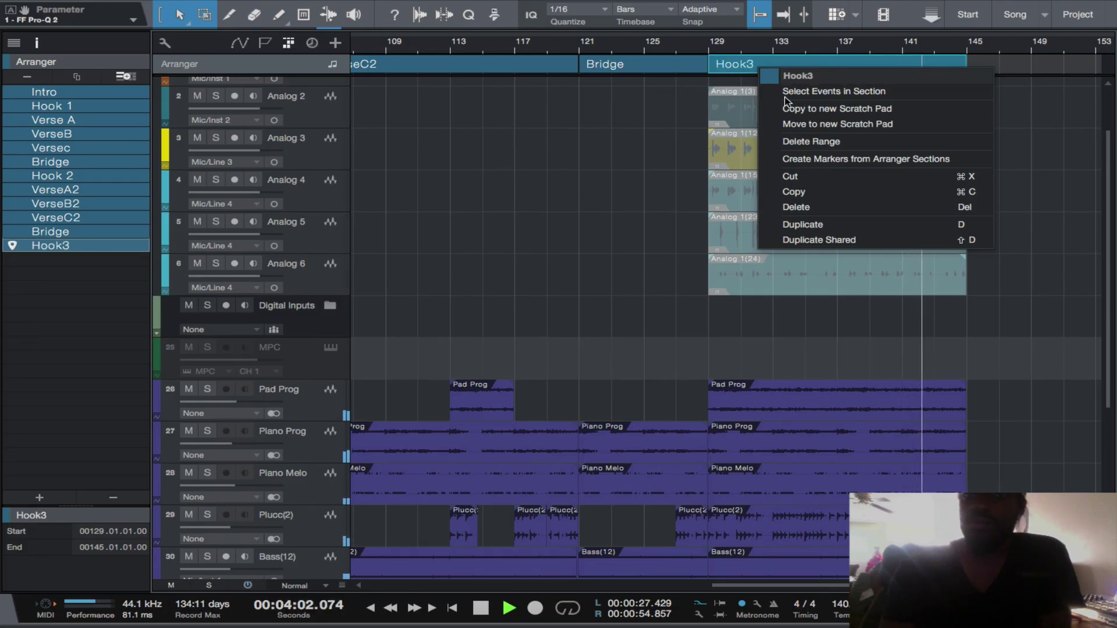
{"action": "left_click", "coordinate": [990, 365]}
Stop the song's playback just after the end of the Hook3 section.
{"action": "key", "text": "shift+z"}
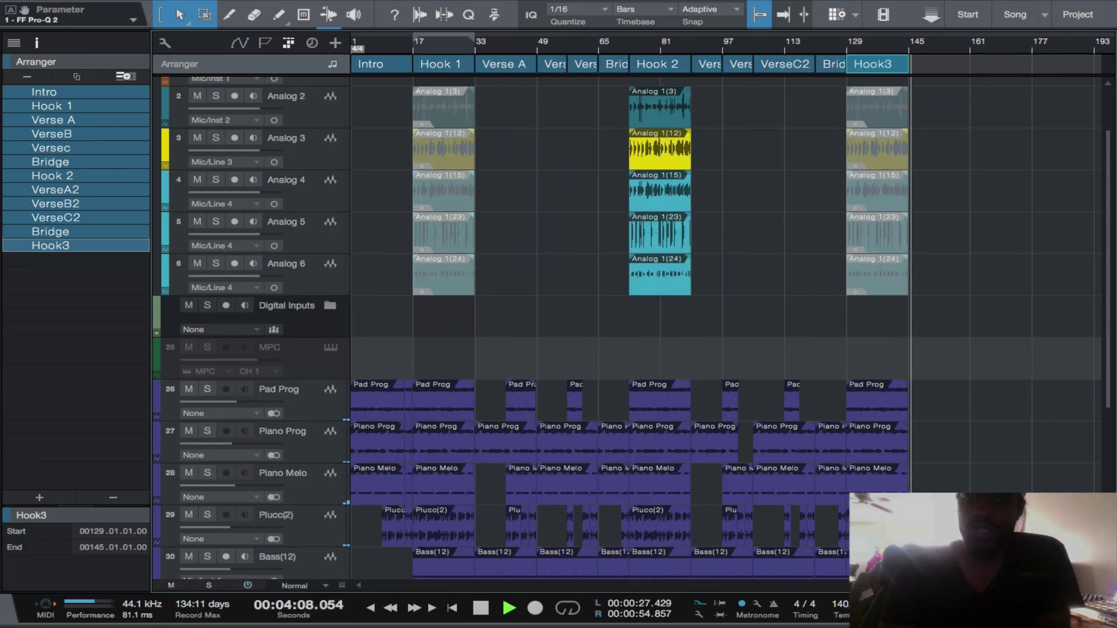
{"action": "left_click", "coordinate": [480, 609]}
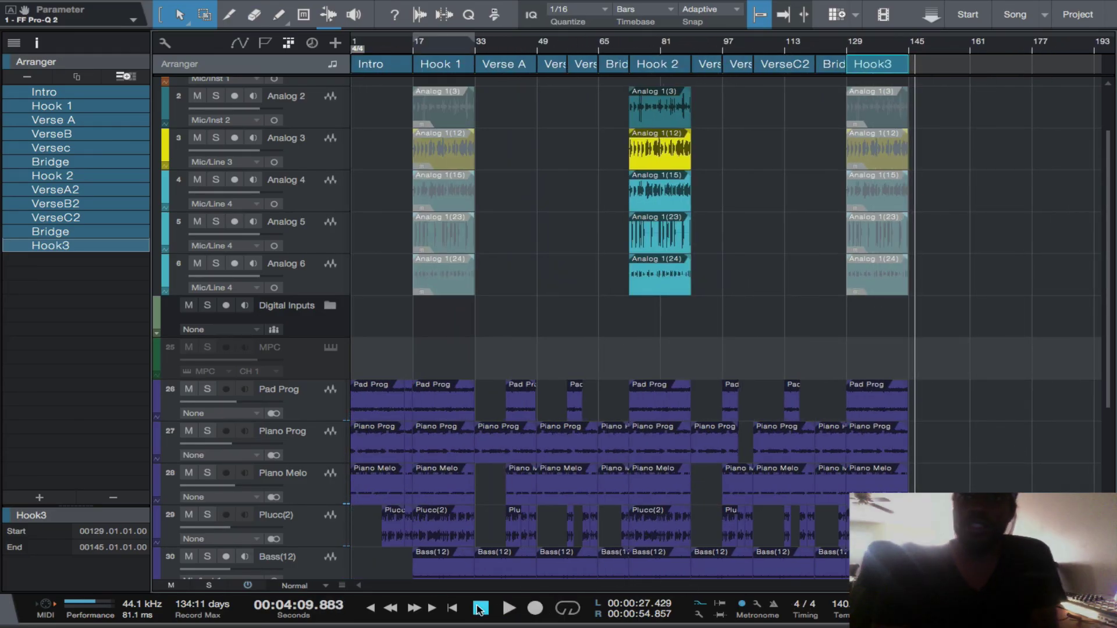